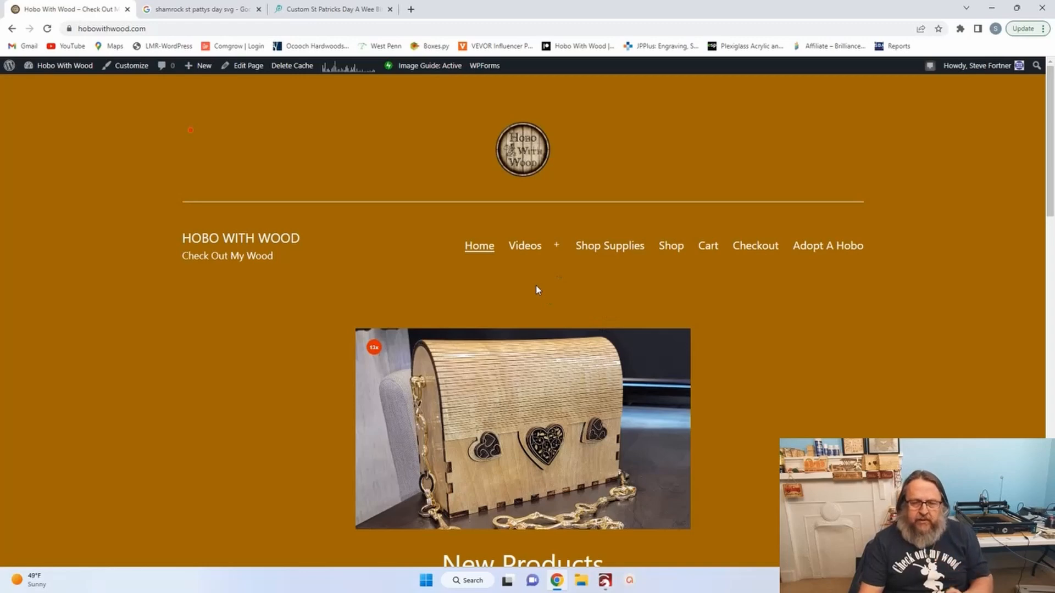
Browse the New Products on the Hobo With Wood home page and examine the Earring Stand's product page and photos.
scroll(537, 290, "down", 3)
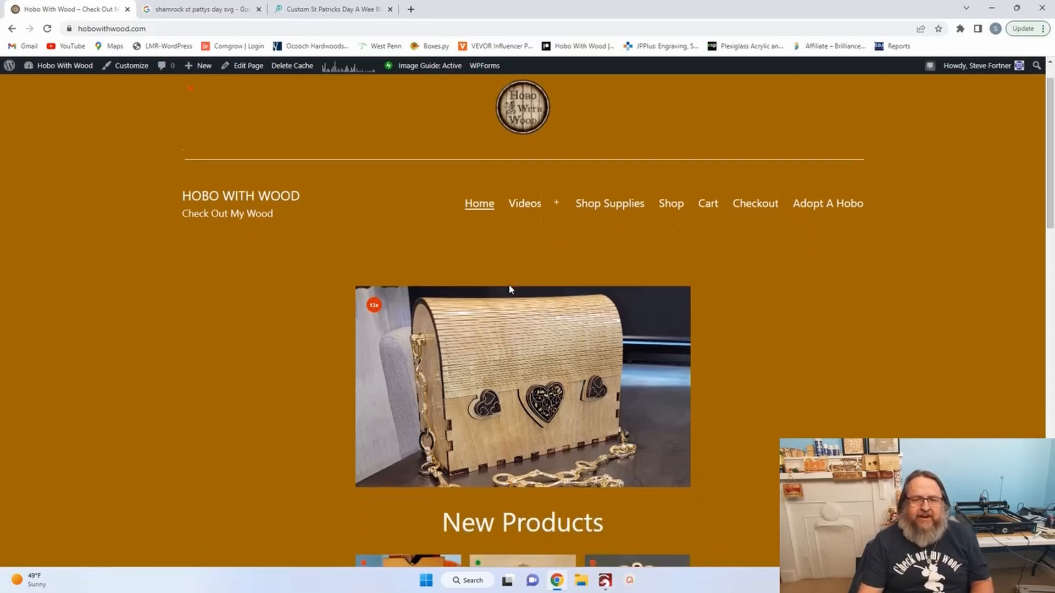
scroll(527, 379, "down", 1)
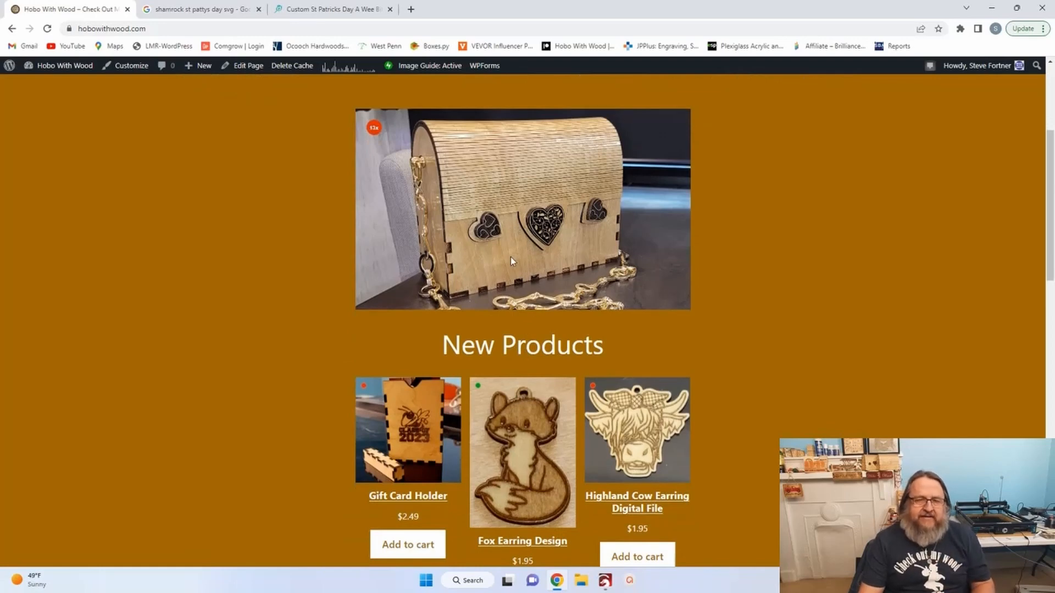
scroll(512, 252, "down", 1)
scroll(412, 408, "down", 2)
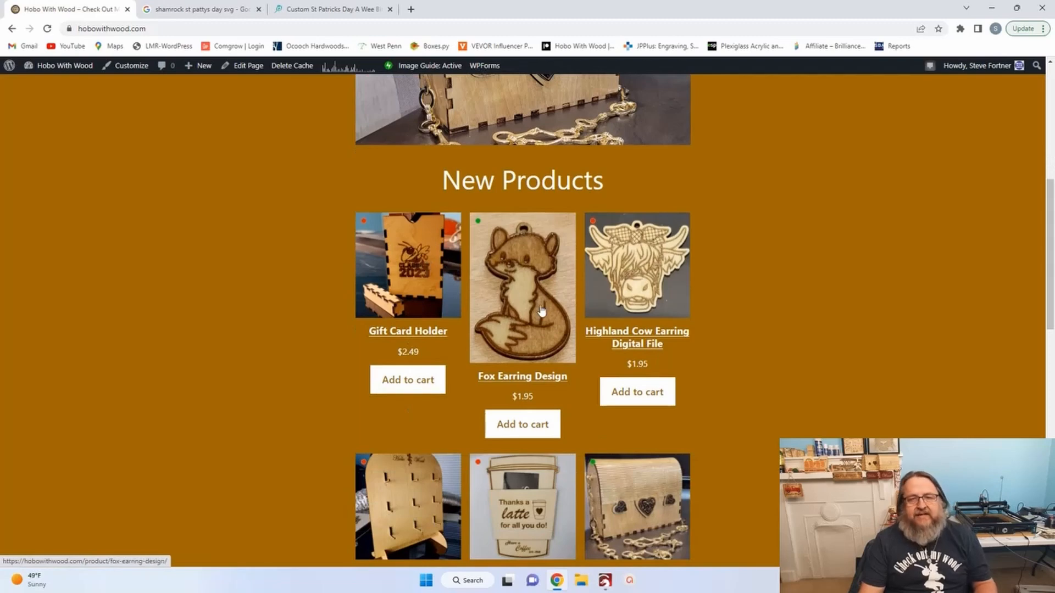
scroll(548, 338, "down", 1)
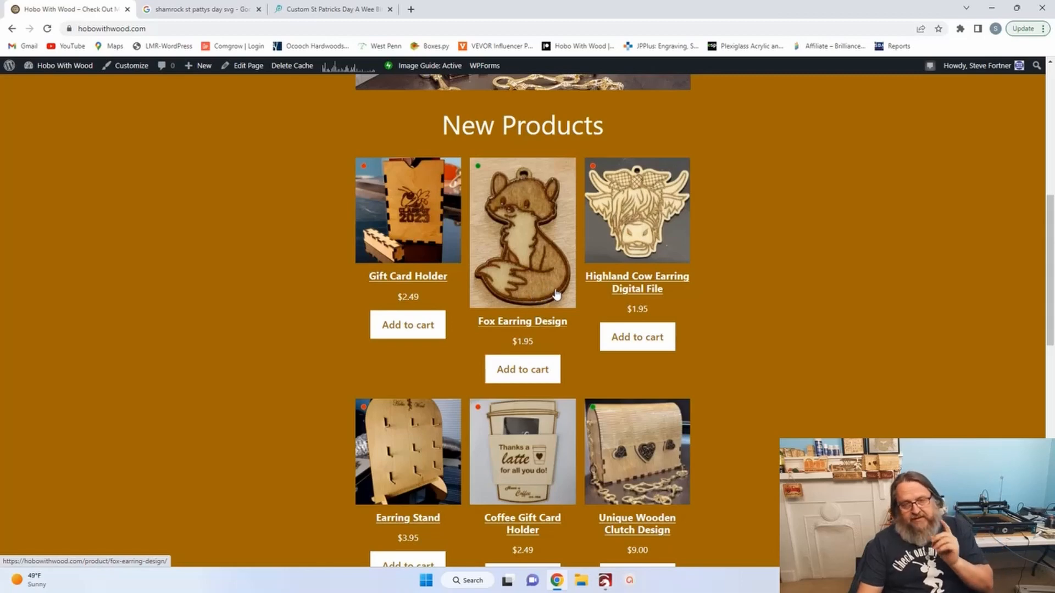
scroll(278, 438, "down", 3)
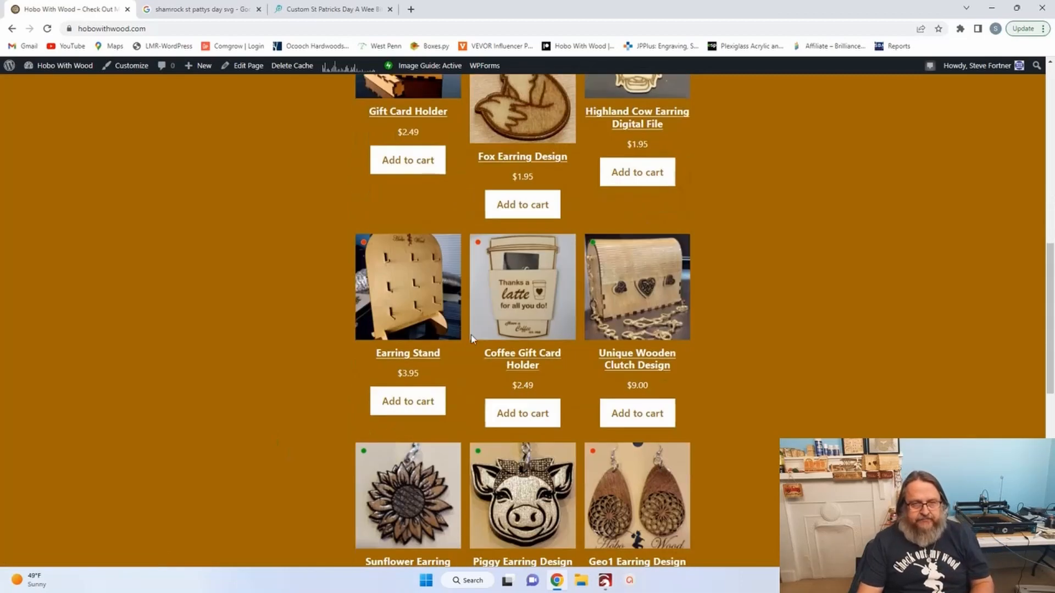
left_click(419, 302)
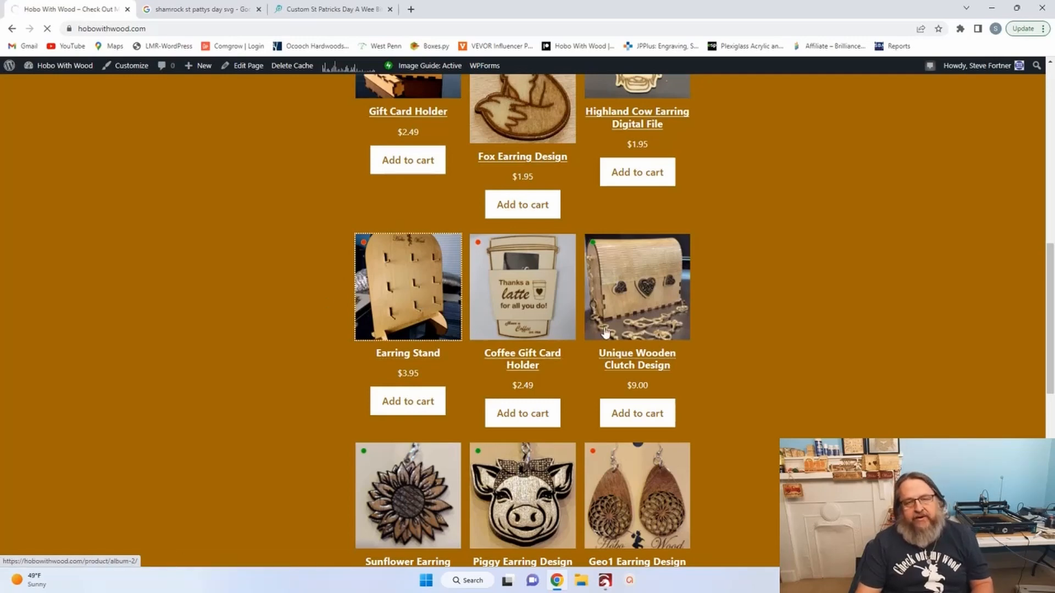
scroll(491, 388, "down", 4)
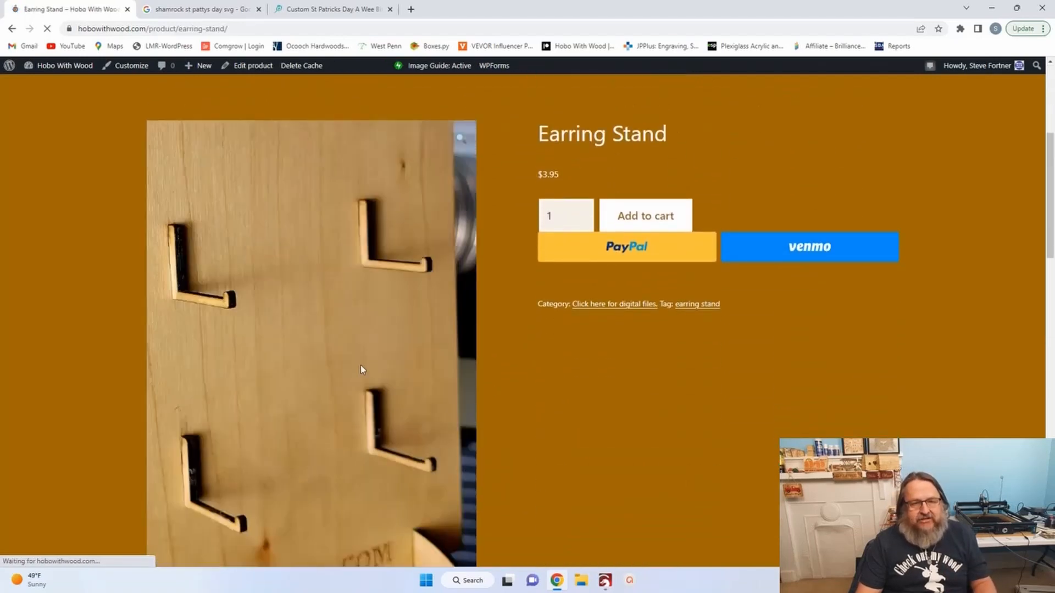
scroll(306, 387, "down", 2)
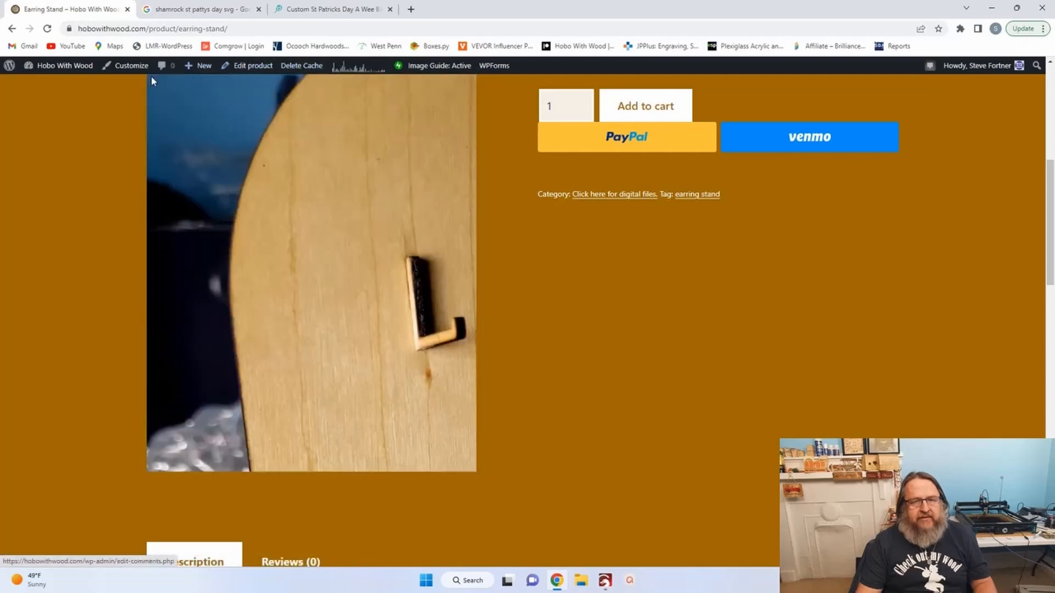
scroll(33, 209, "up", 2)
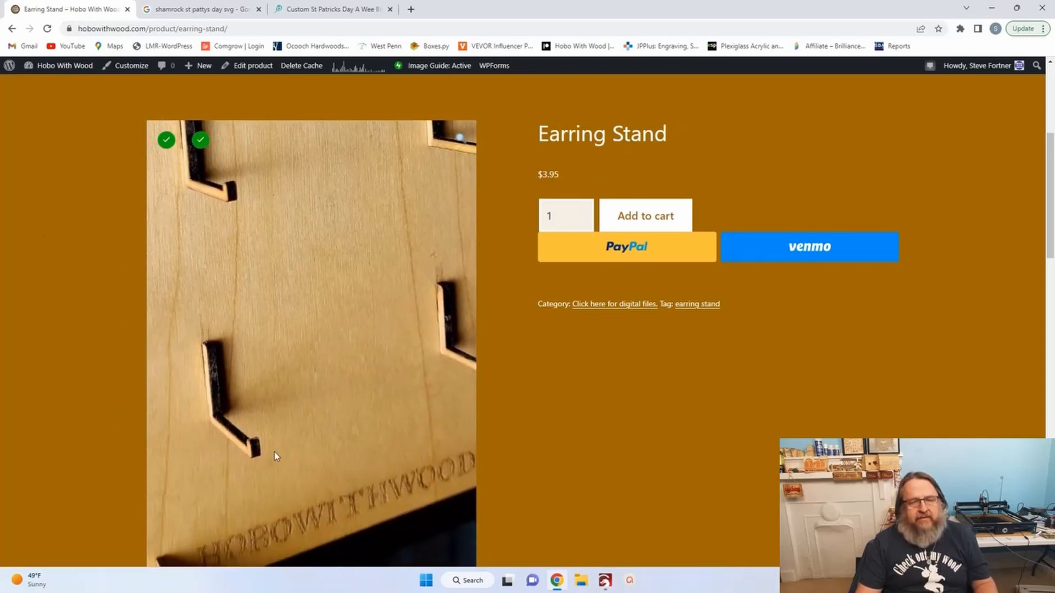
scroll(106, 383, "down", 2)
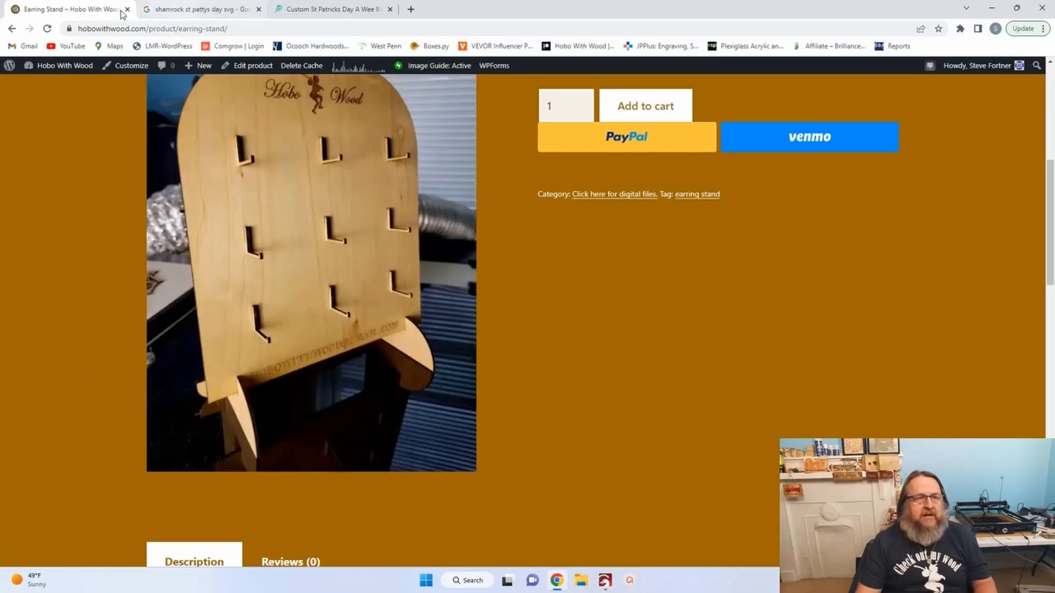
Return to the home page and look over the rest of the New Products.
left_click(10, 28)
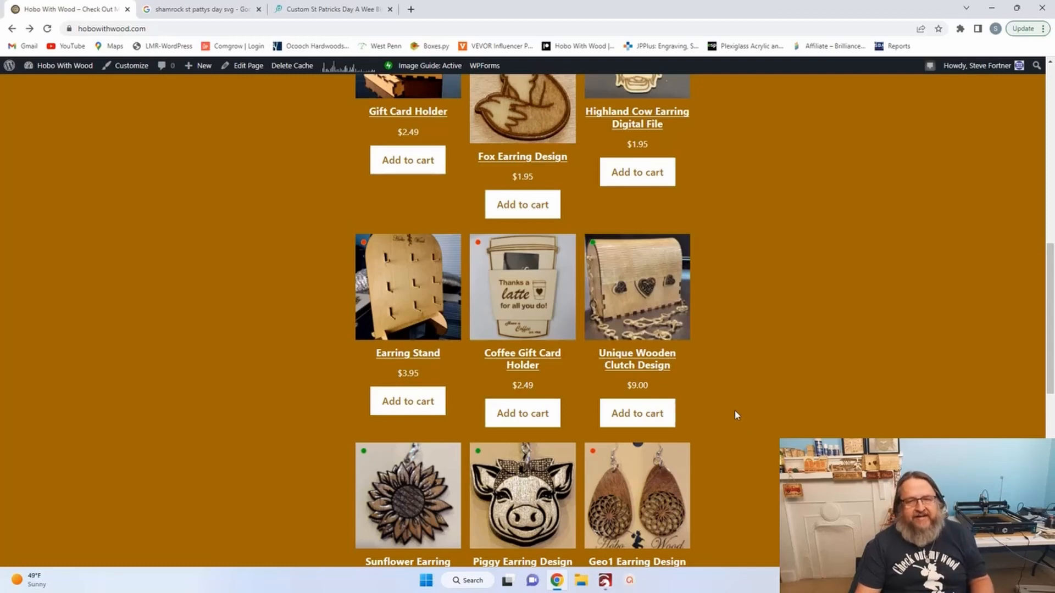
scroll(737, 416, "down", 3)
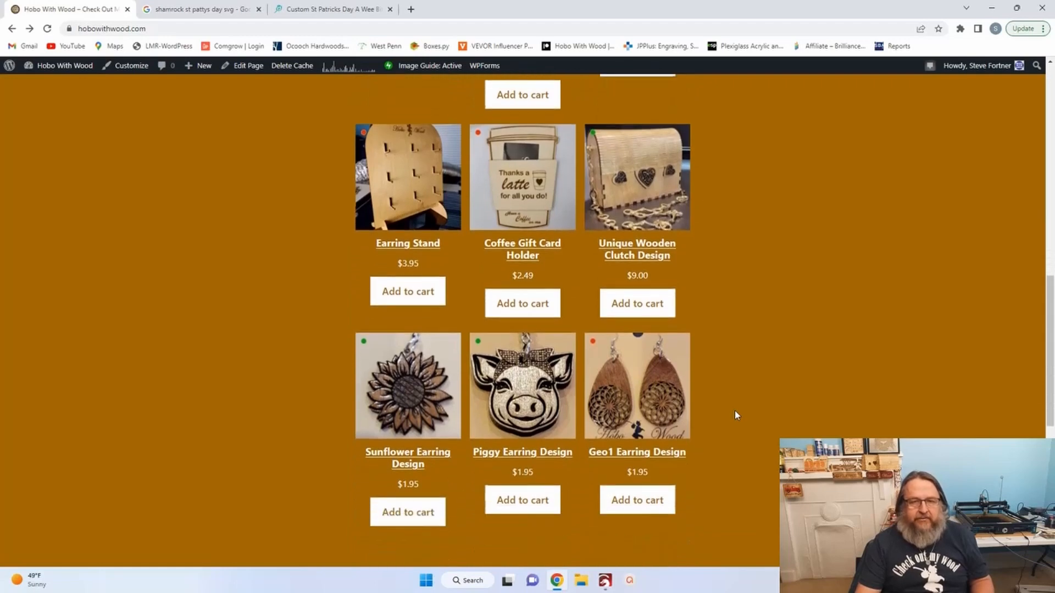
scroll(737, 415, "up", 2)
scroll(604, 385, "down", 1)
scroll(558, 338, "up", 3)
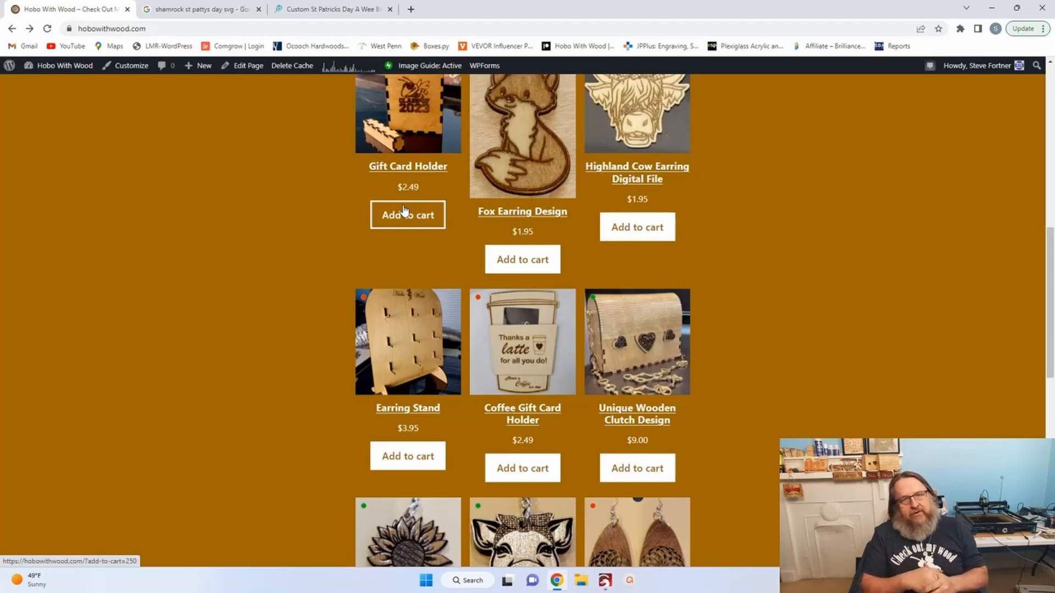
View the shamrock SVG image results and the A Wee Bit Highrish sticker page, and close both pages.
left_click(227, 13)
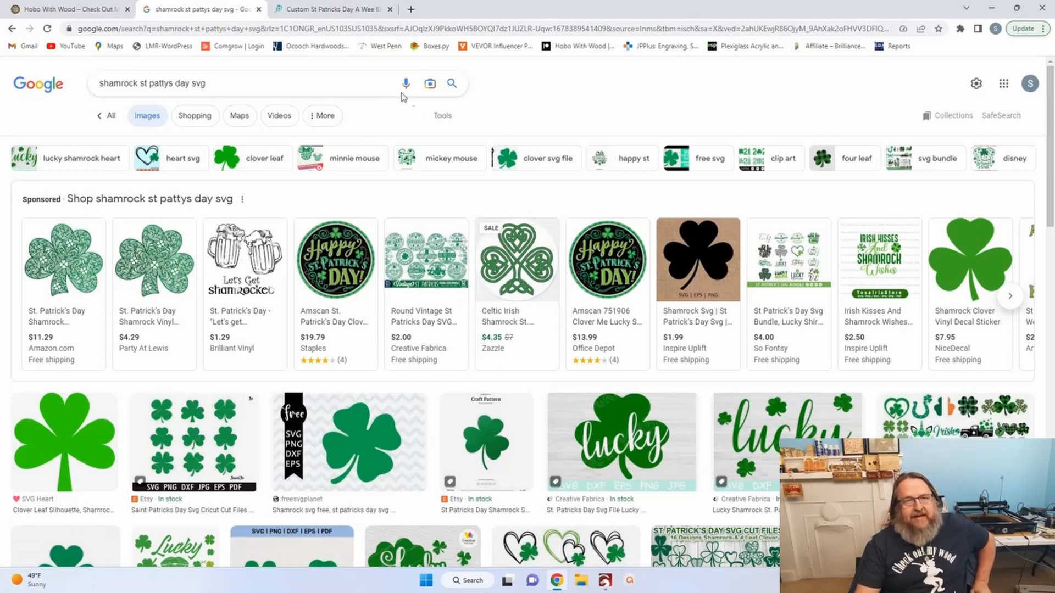
left_click(335, 12)
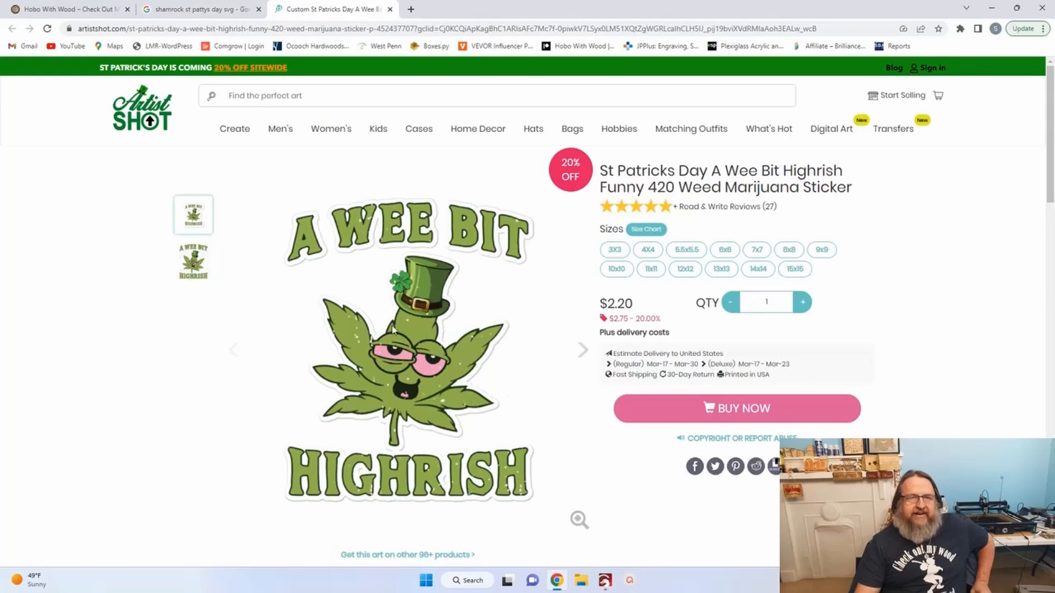
left_click(200, 9)
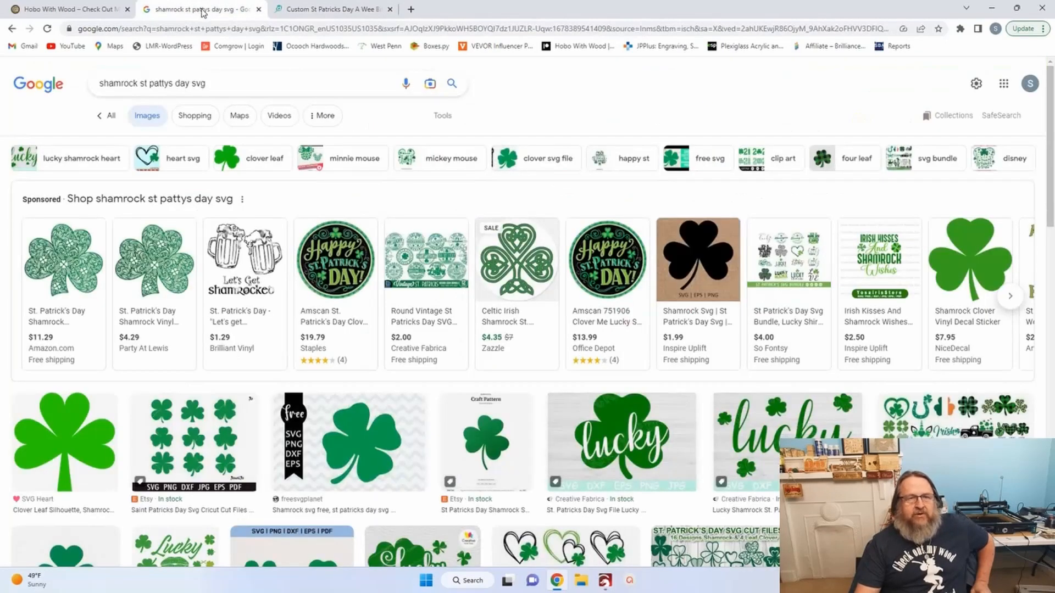
left_click(389, 10)
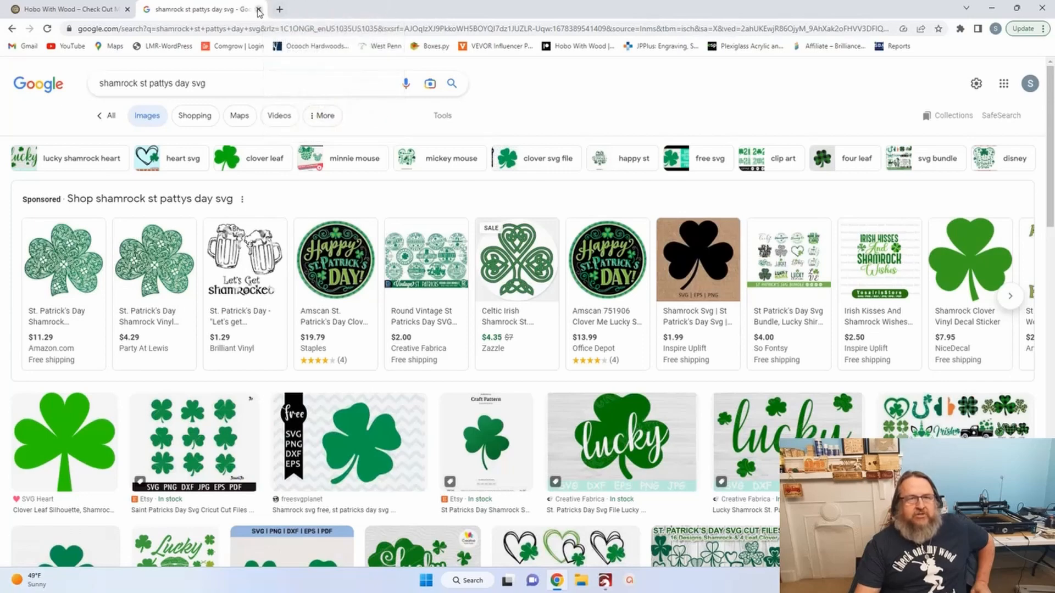
left_click(259, 9)
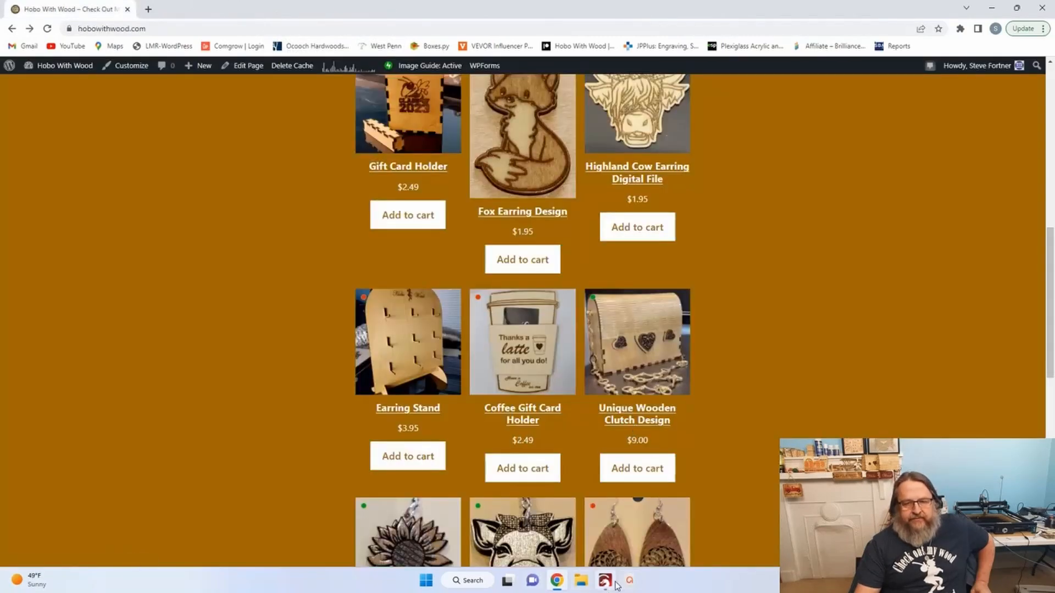
Switch to LightBurn and draw a single vertical line about 5.8 in long in the upper middle of the workspace.
left_click(605, 580)
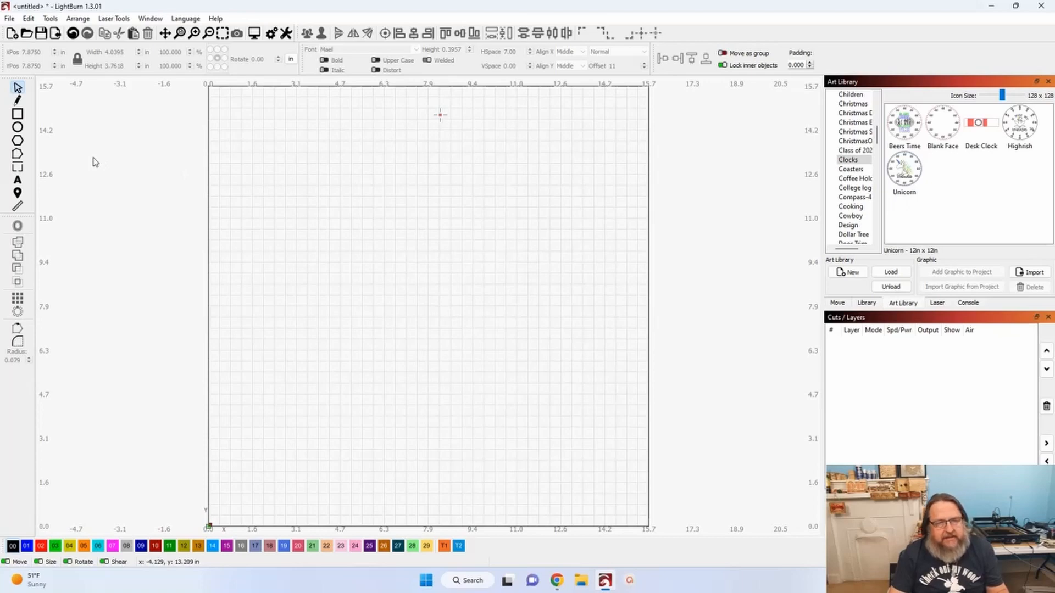
left_click(17, 100)
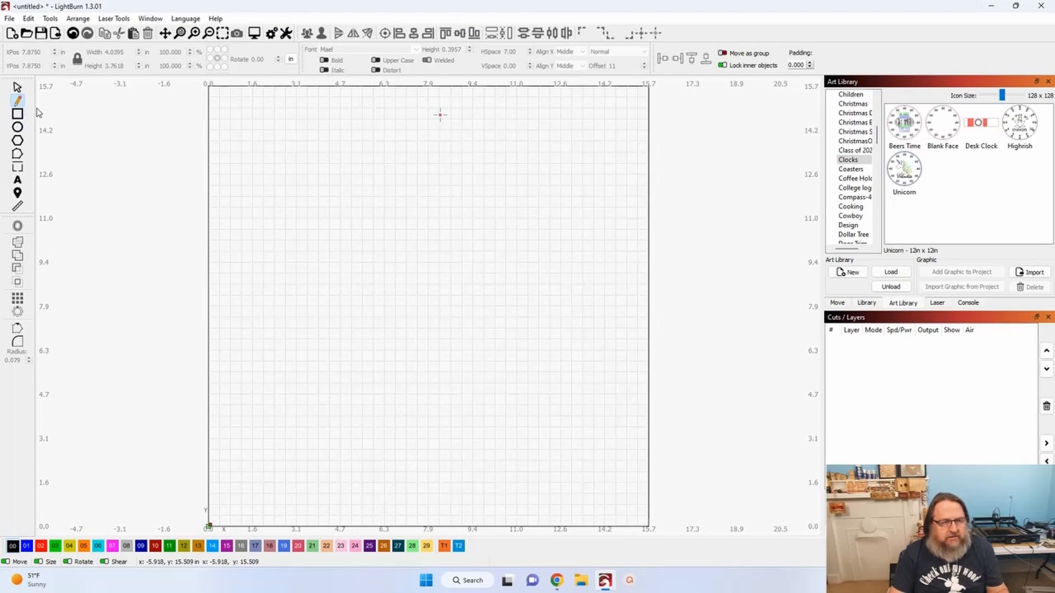
left_click(426, 165)
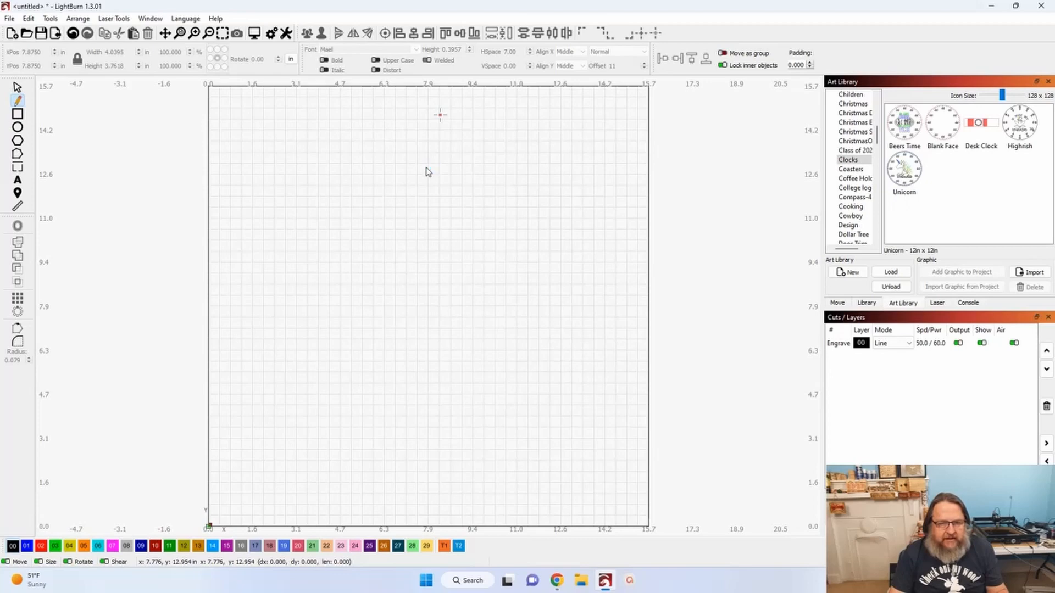
left_click(426, 329)
right_click(426, 330)
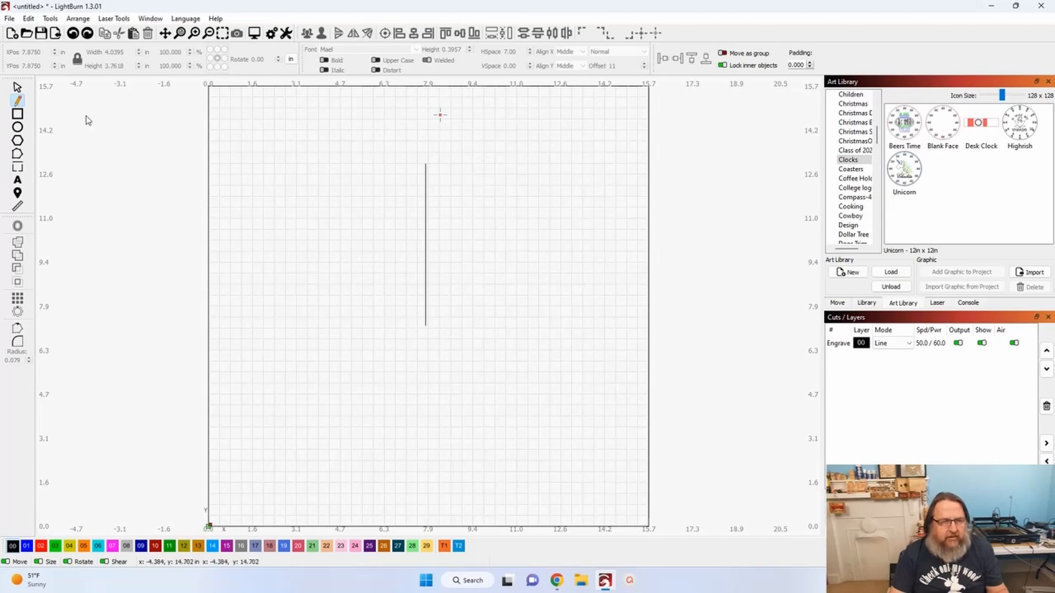
Set the vertical line's height to 5 in.
left_click(19, 90)
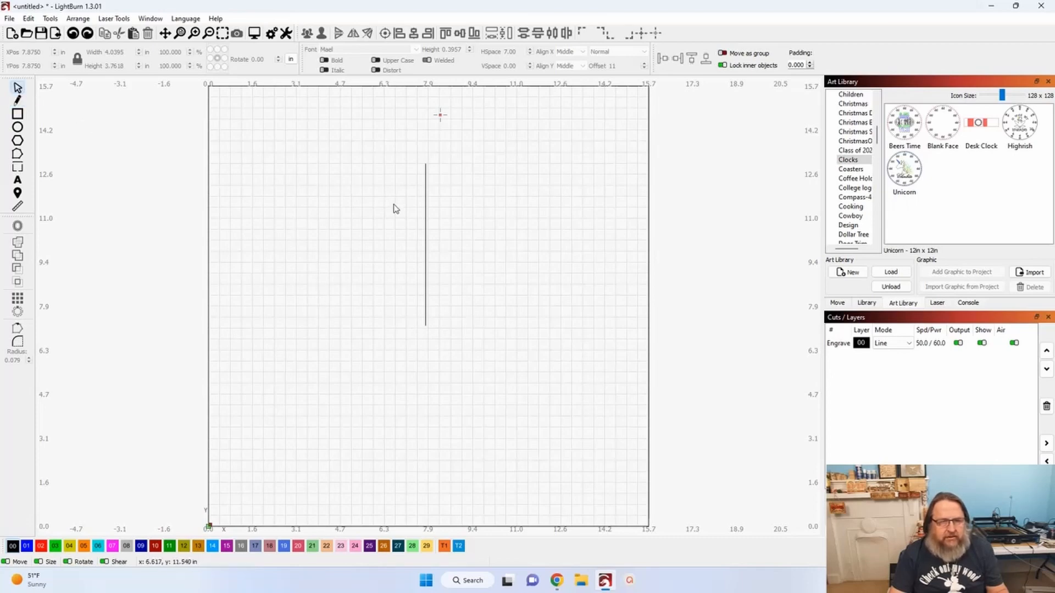
left_click(426, 218)
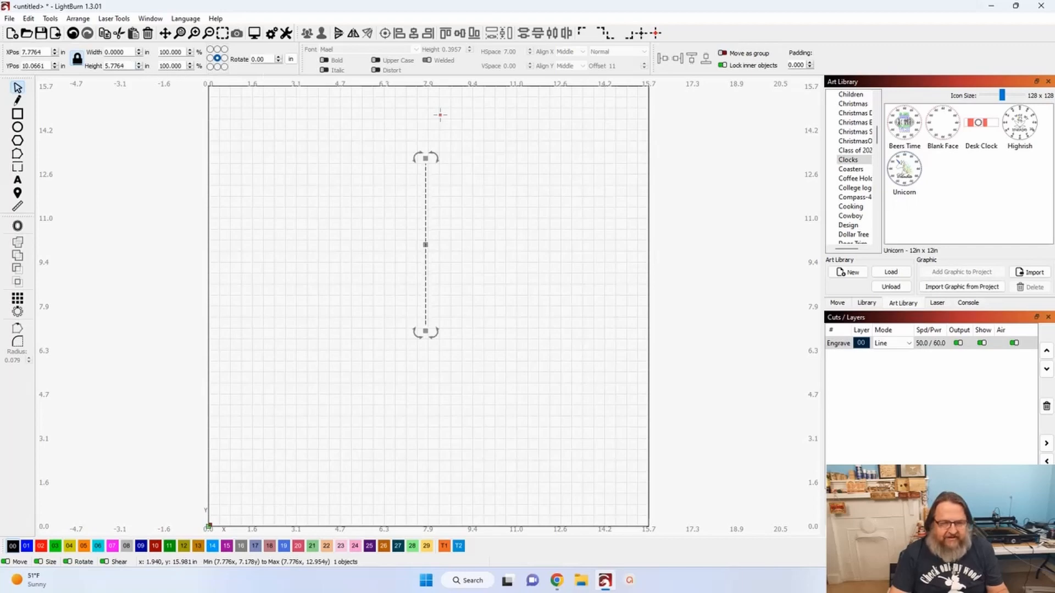
double_click(115, 65)
type("5")
key("Tab")
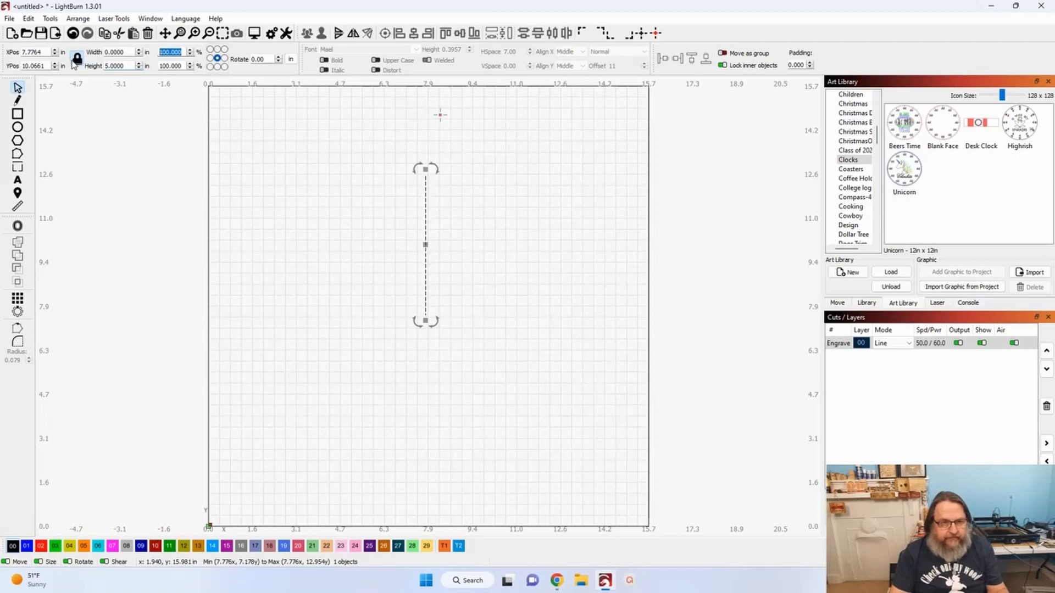
Offset the line outward by 0.5 in with the Corner style and outer shapes only, deleting the original line.
left_click(280, 175)
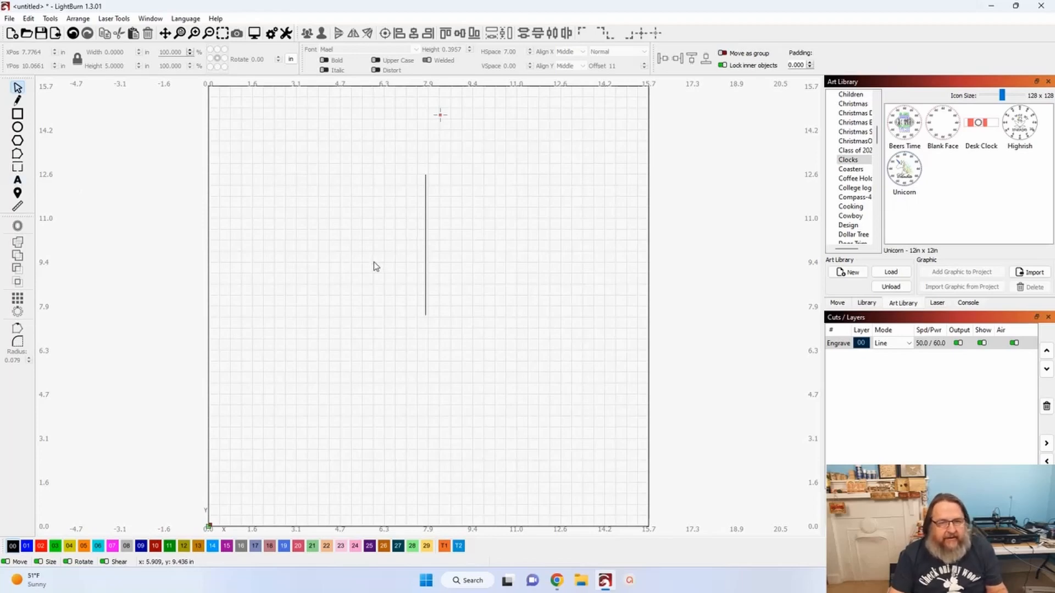
left_click(426, 245)
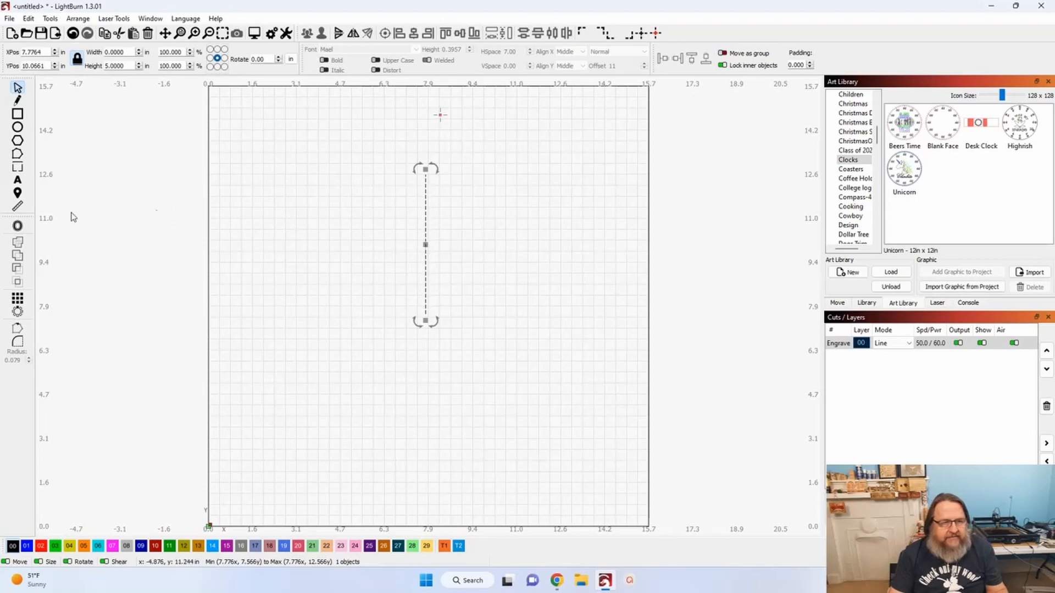
left_click(17, 228)
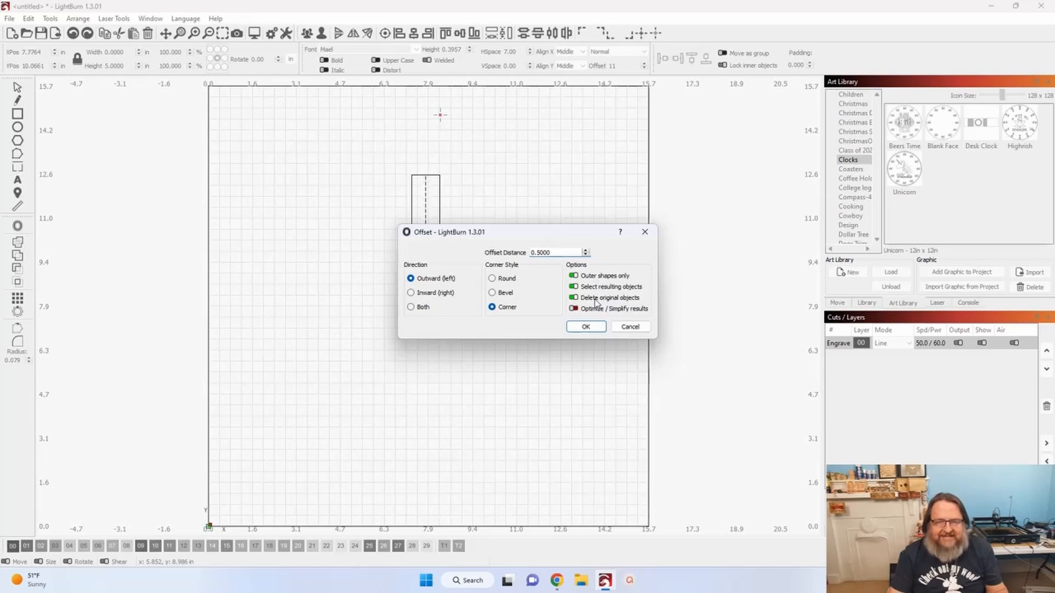
left_click(586, 327)
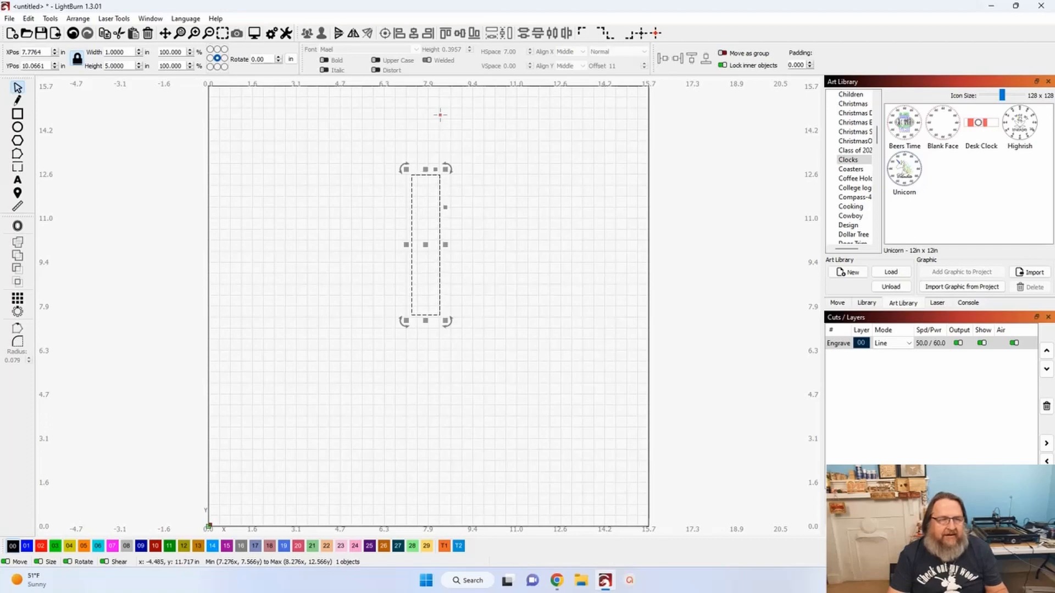
Check the offset shape's nodes, draw a trial rectangle of about 1.2 by 3.8 in for comparison, and delete it.
left_click(18, 155)
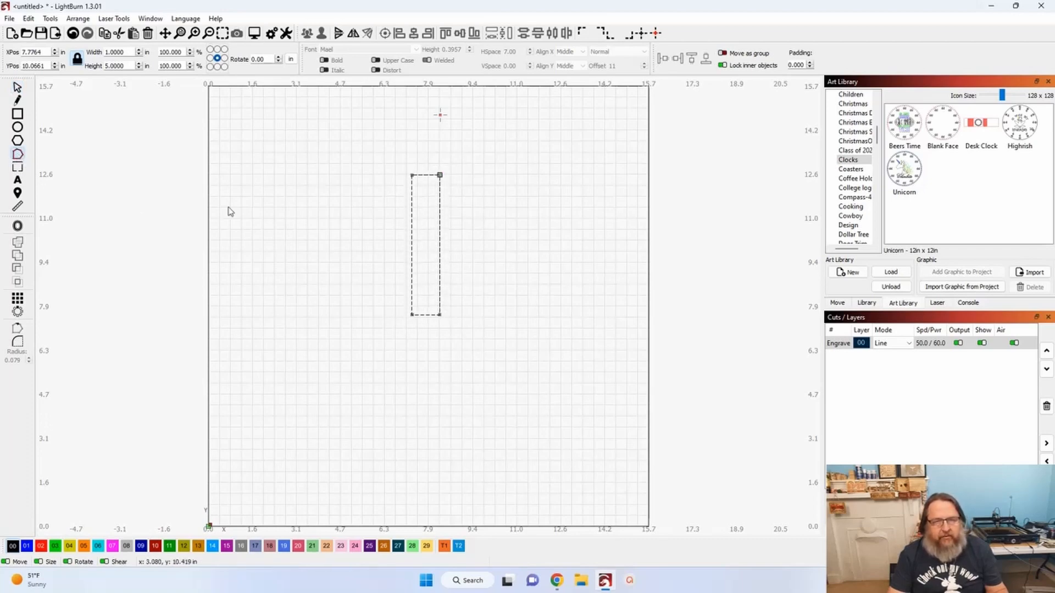
left_click(18, 115)
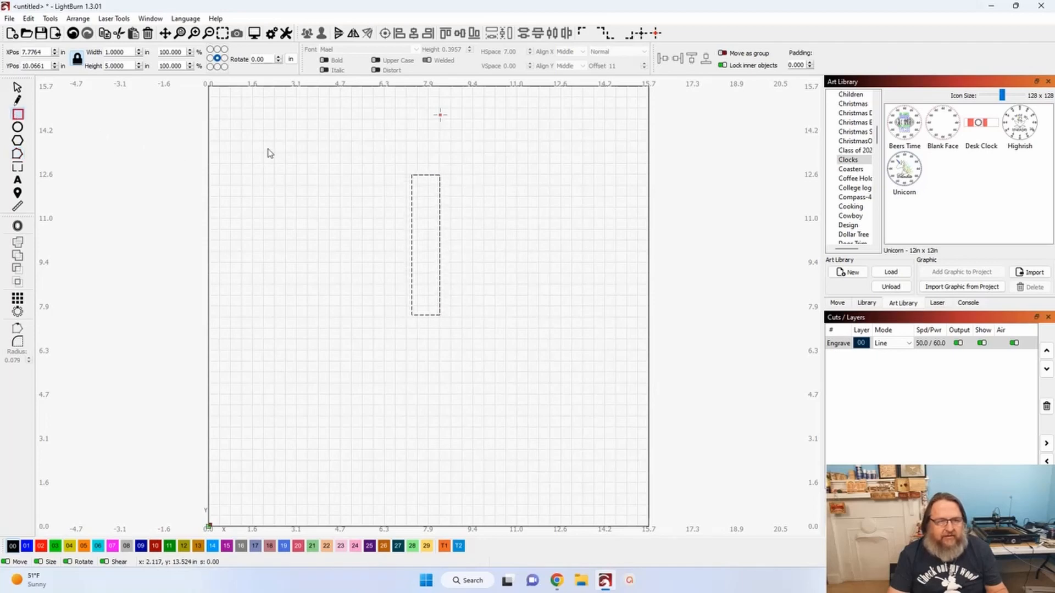
left_click_drag(263, 147, 297, 256)
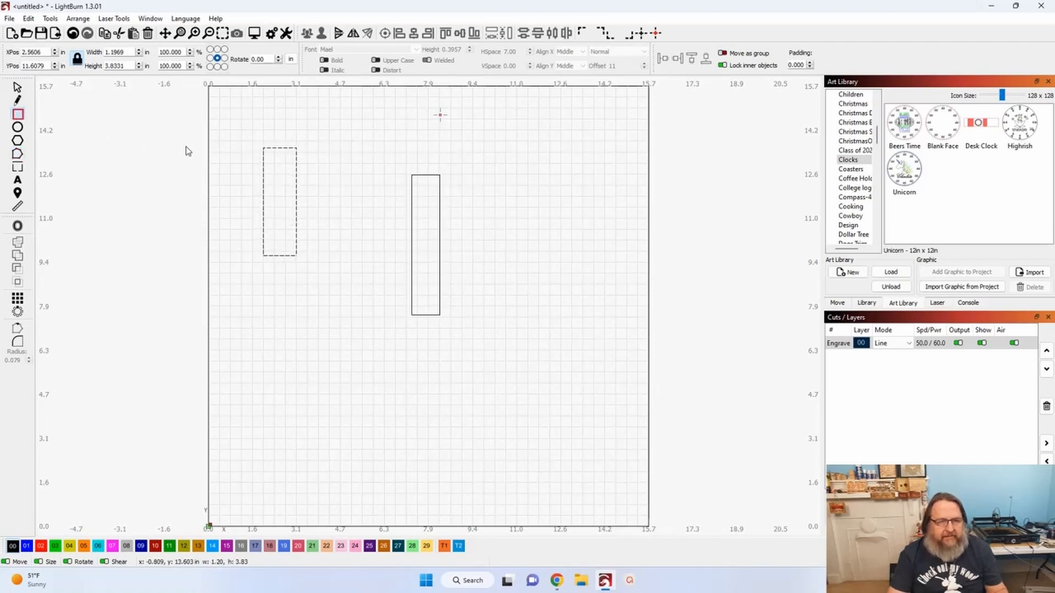
left_click(17, 88)
left_click(17, 157)
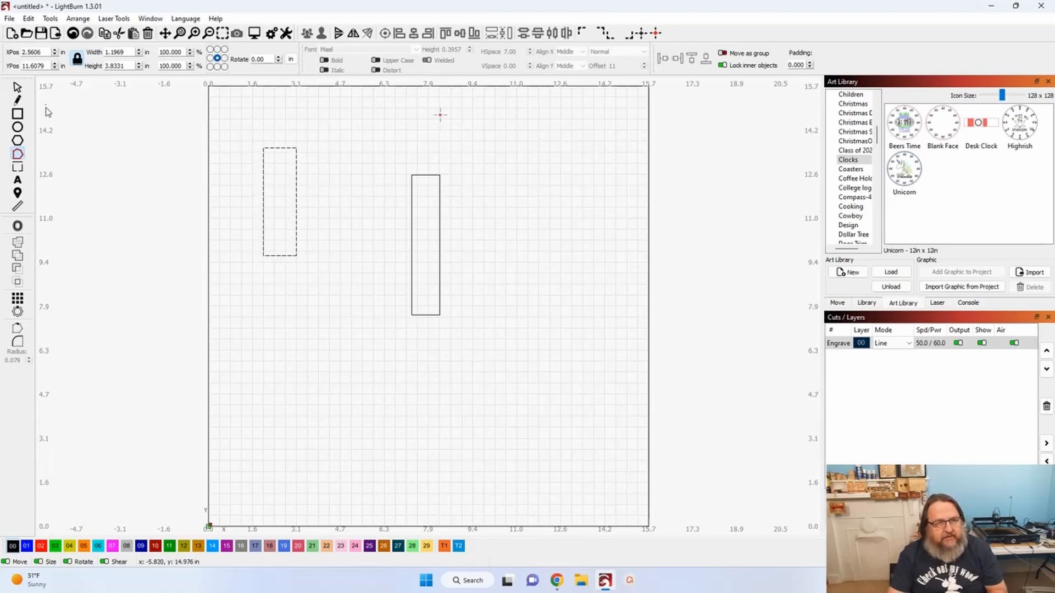
left_click(17, 88)
key("Delete")
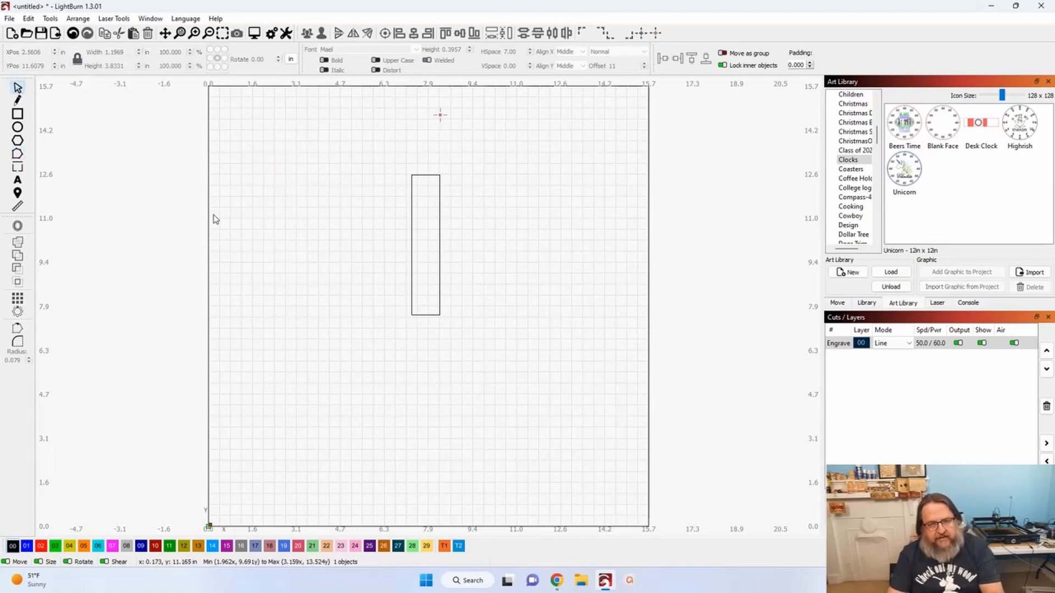
Edit the nodes of the 1 by 5 in rectangle to reshape it into an upright leaf with pointed ends and curved sides.
left_click(412, 256)
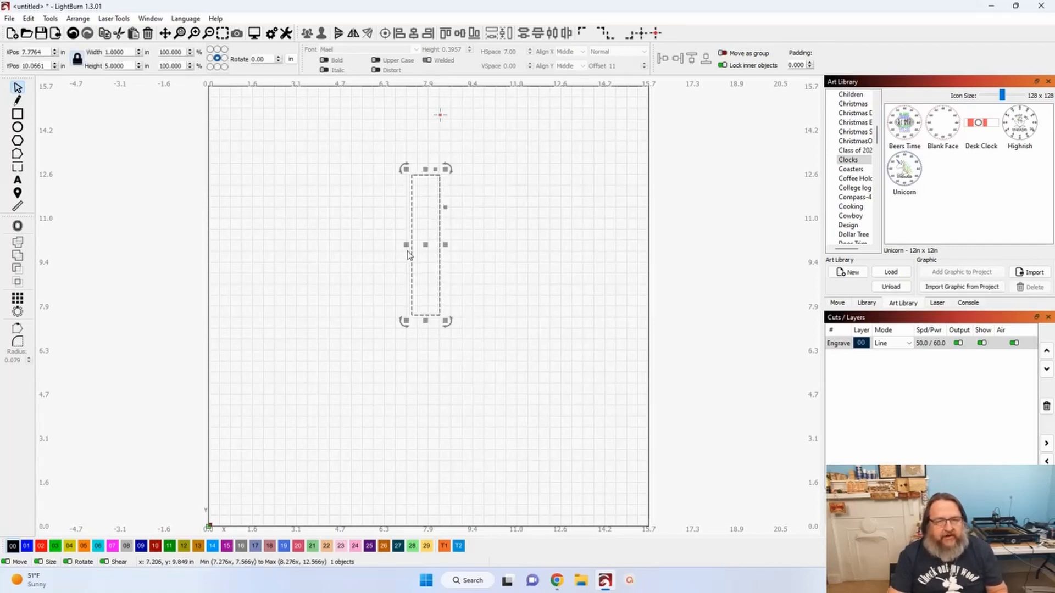
left_click(20, 157)
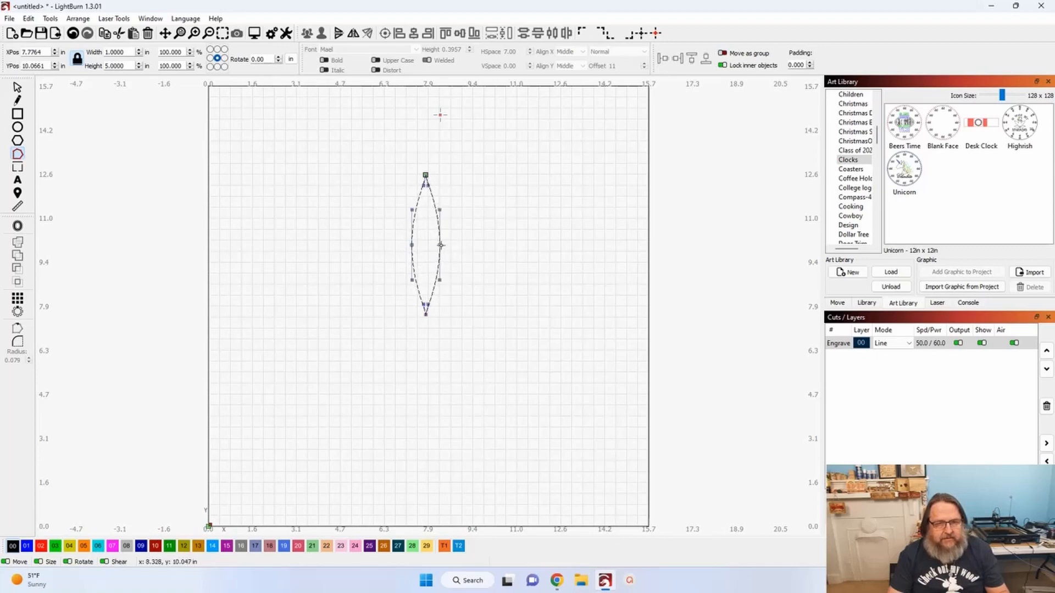
left_click(17, 87)
left_click(373, 318)
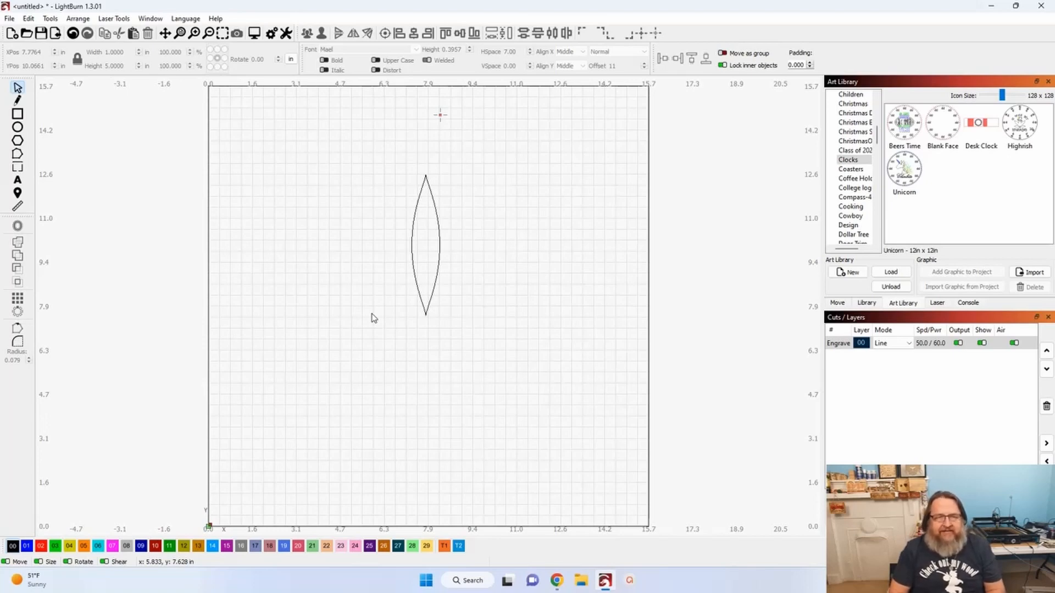
Duplicate the upright leaf in place and scale the copy proportionally to 85%.
left_click(425, 312)
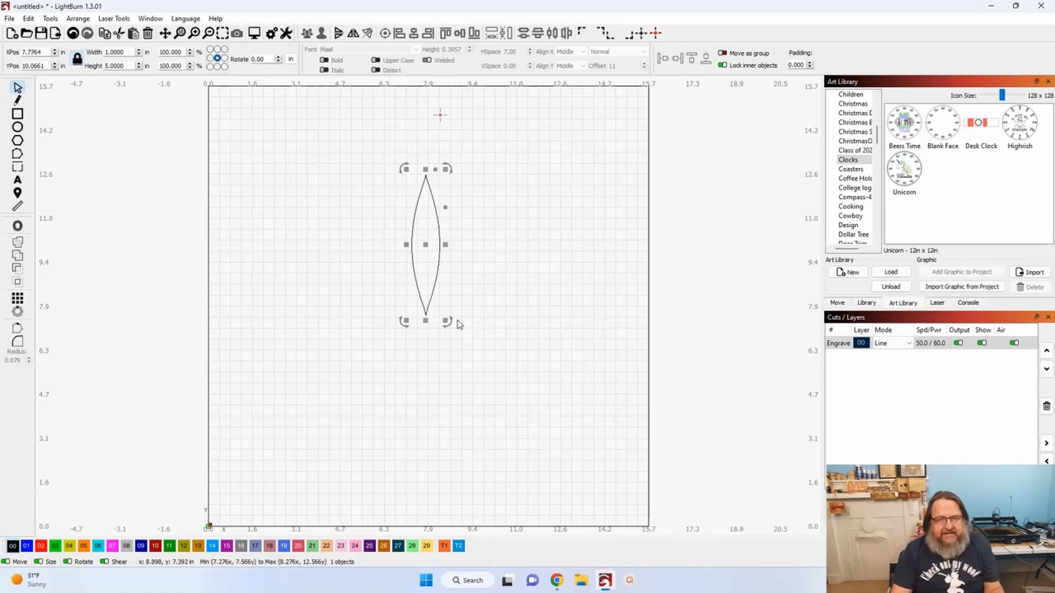
double_click(182, 51)
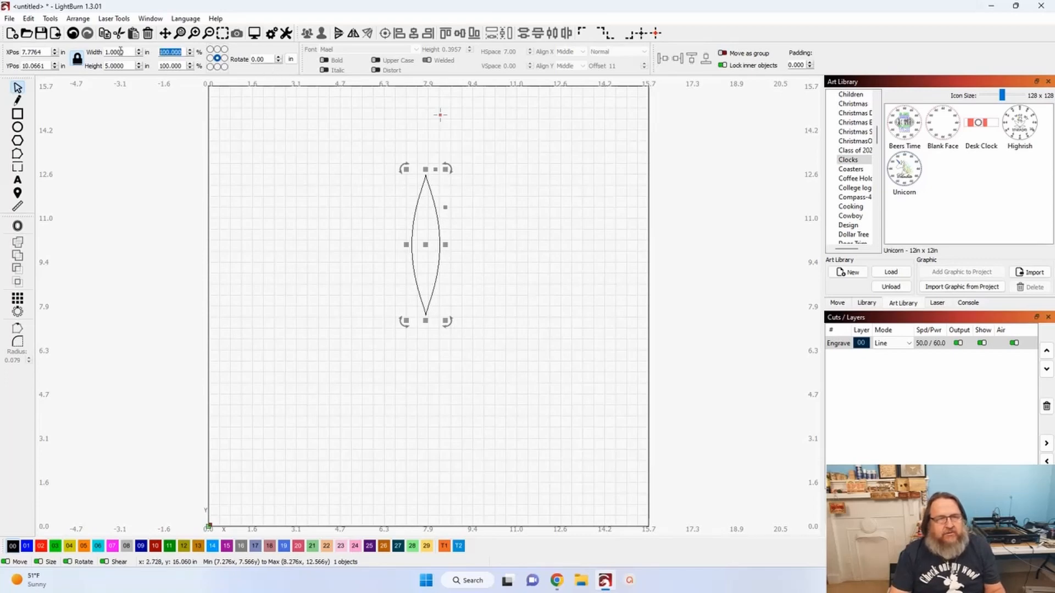
type("85")
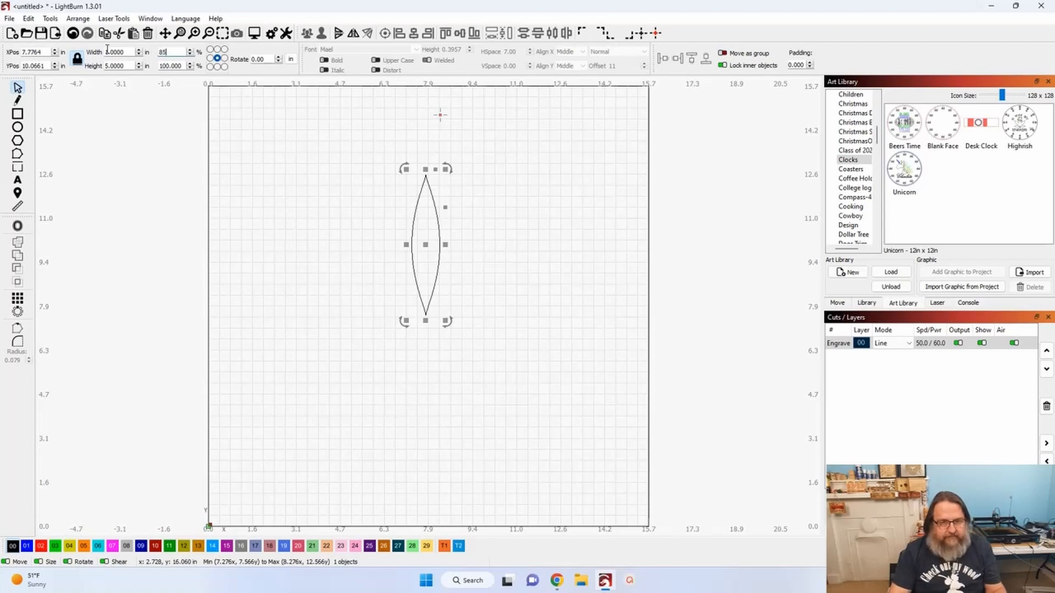
key("Tab")
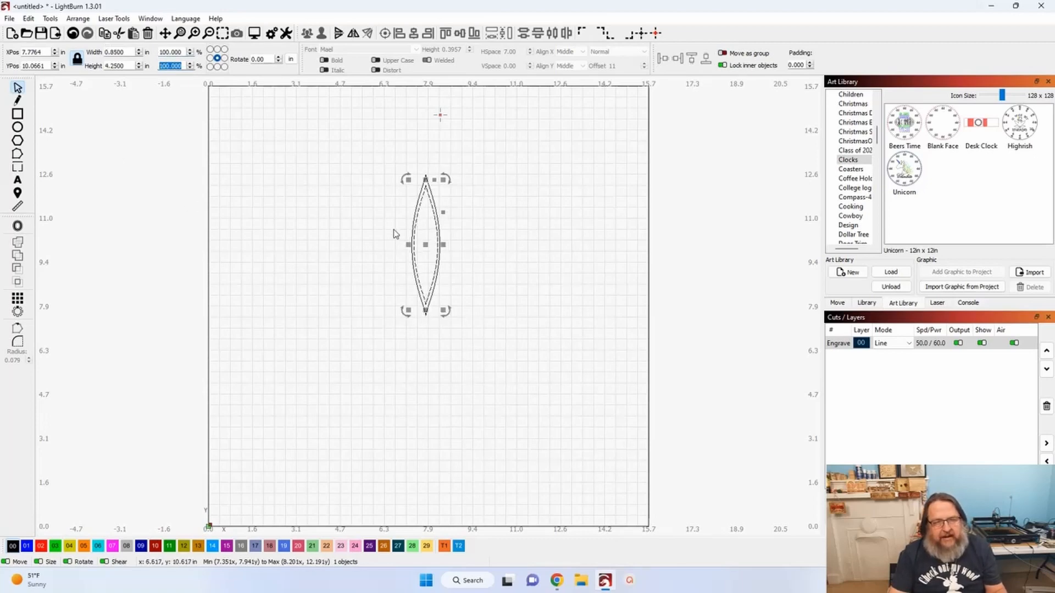
key("Tab")
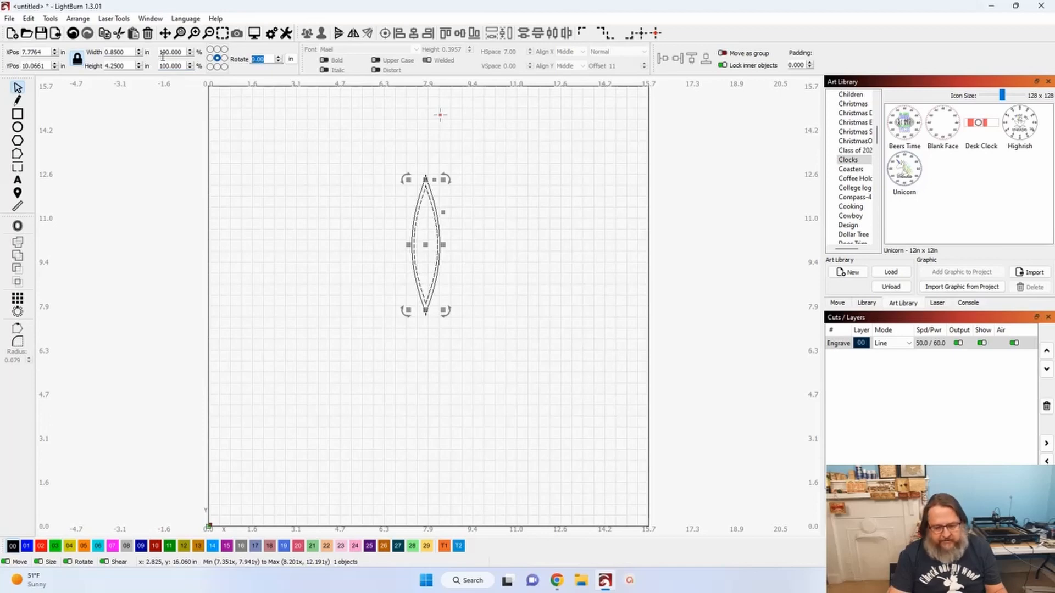
Rotate the smaller leaf by -35 degrees and move its lower tip onto the bottom point of the upright leaf.
type("4")
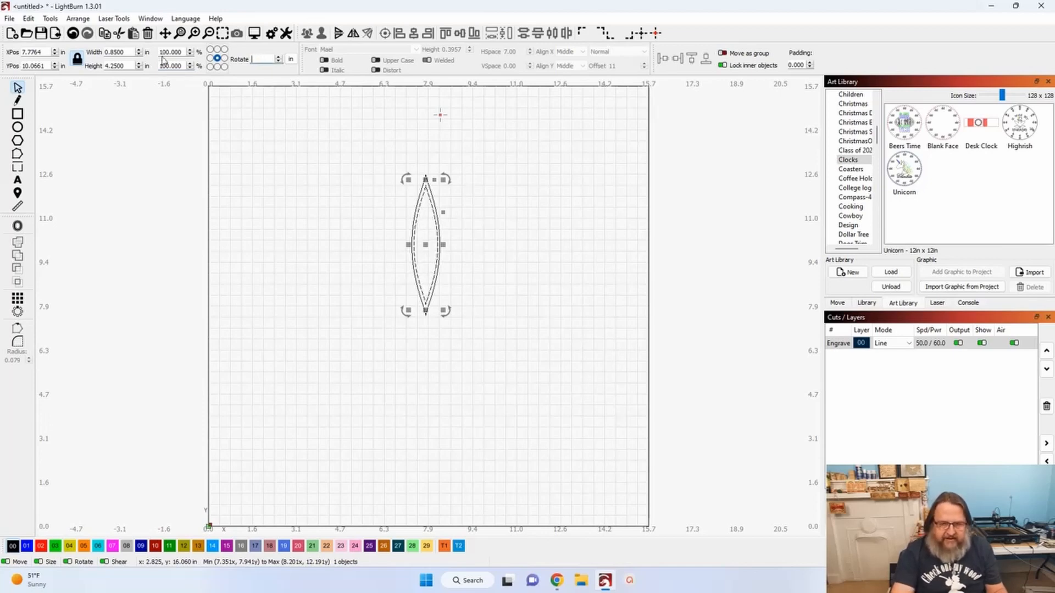
type("5")
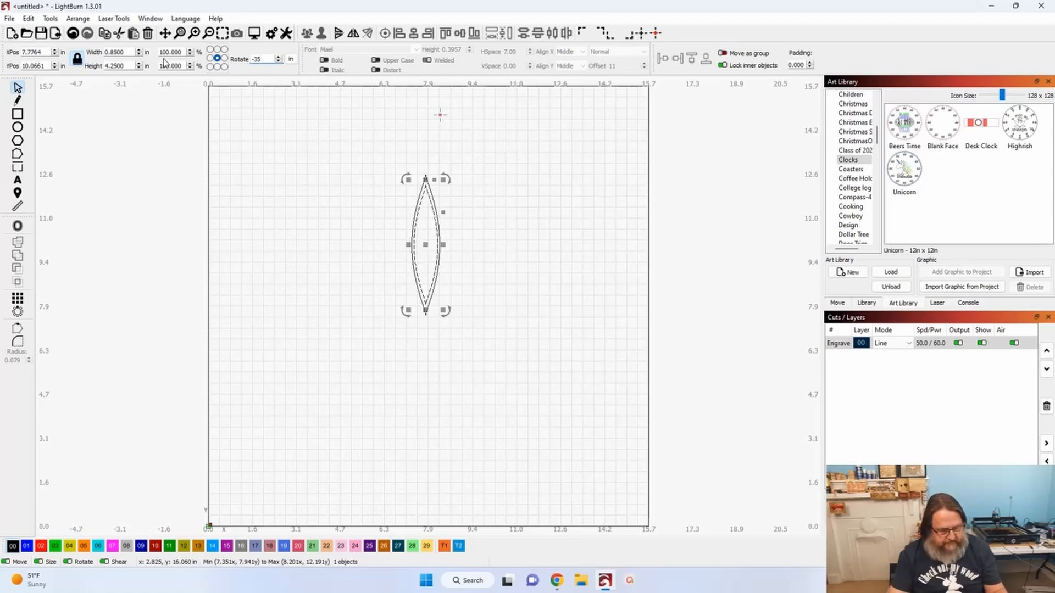
key("Return")
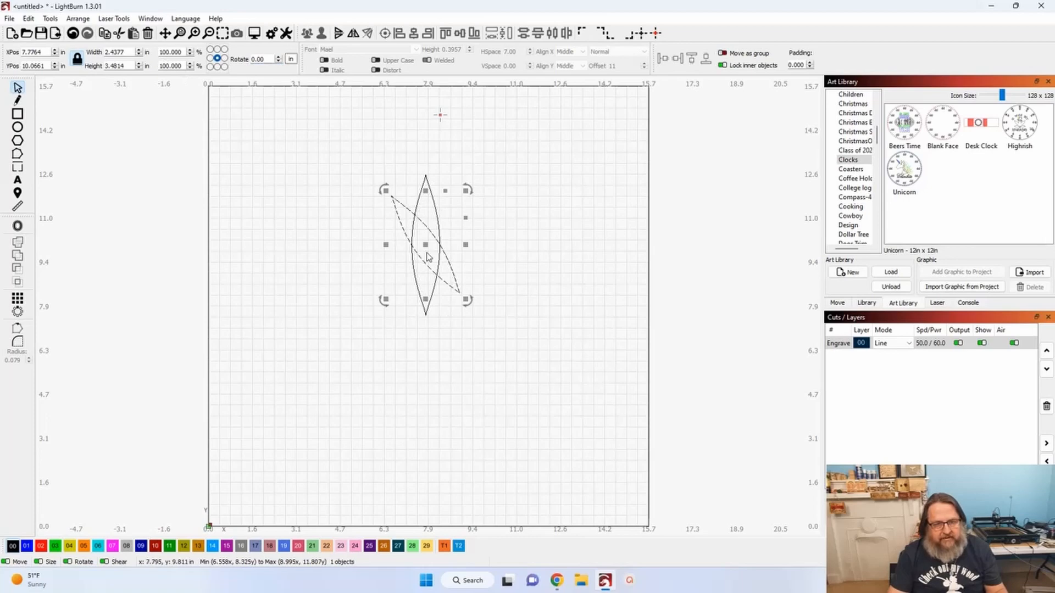
left_click_drag(459, 293, 426, 315)
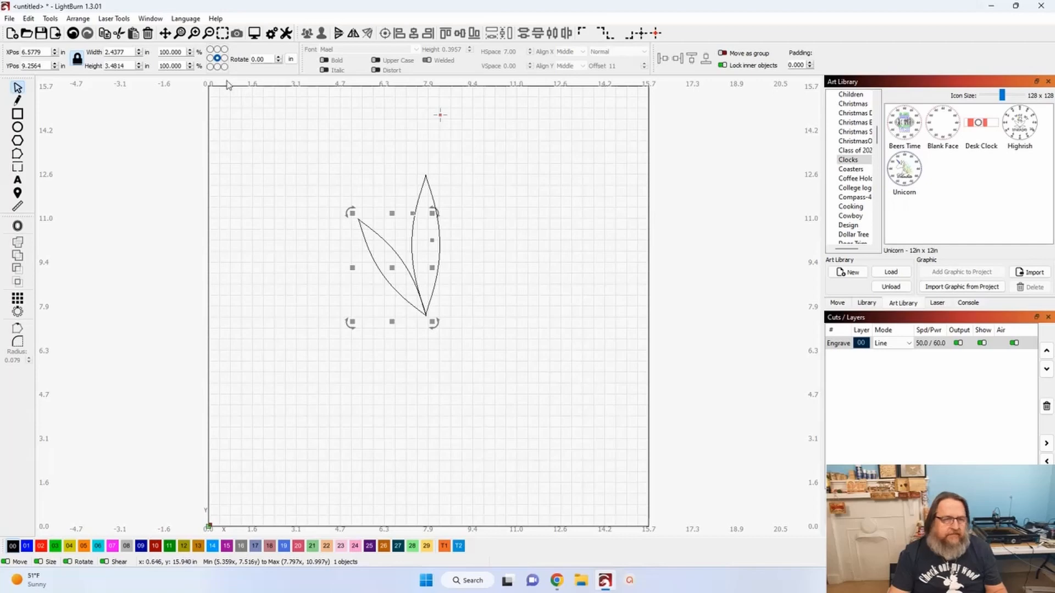
double_click(268, 59)
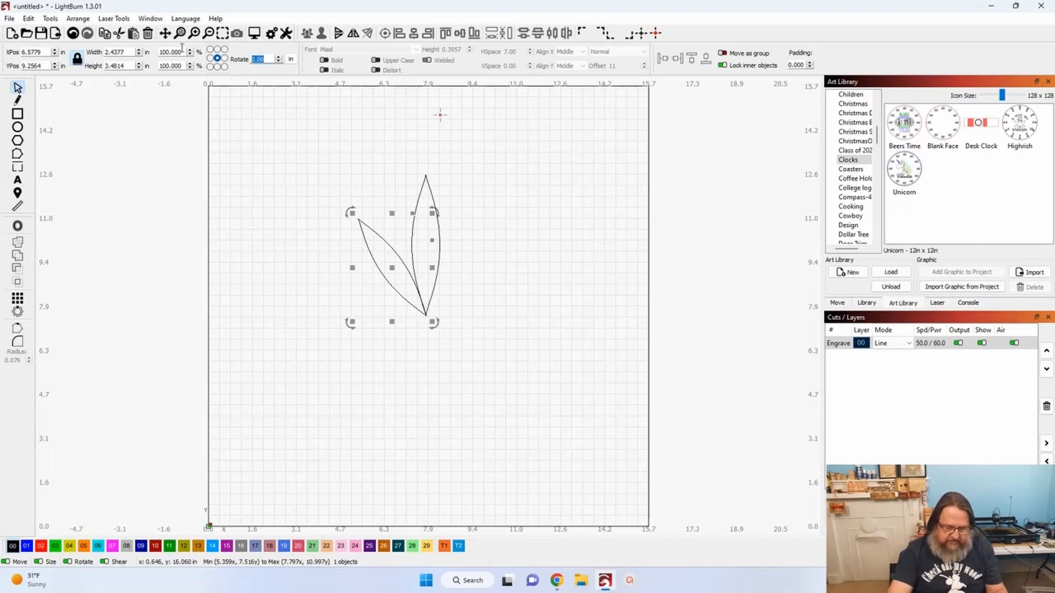
type("85")
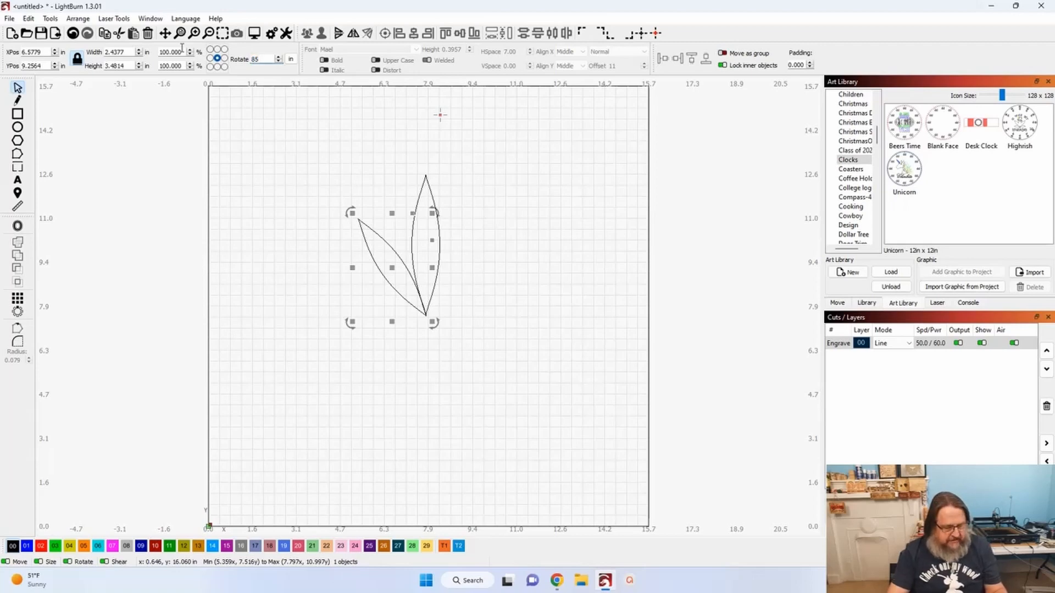
key("Return")
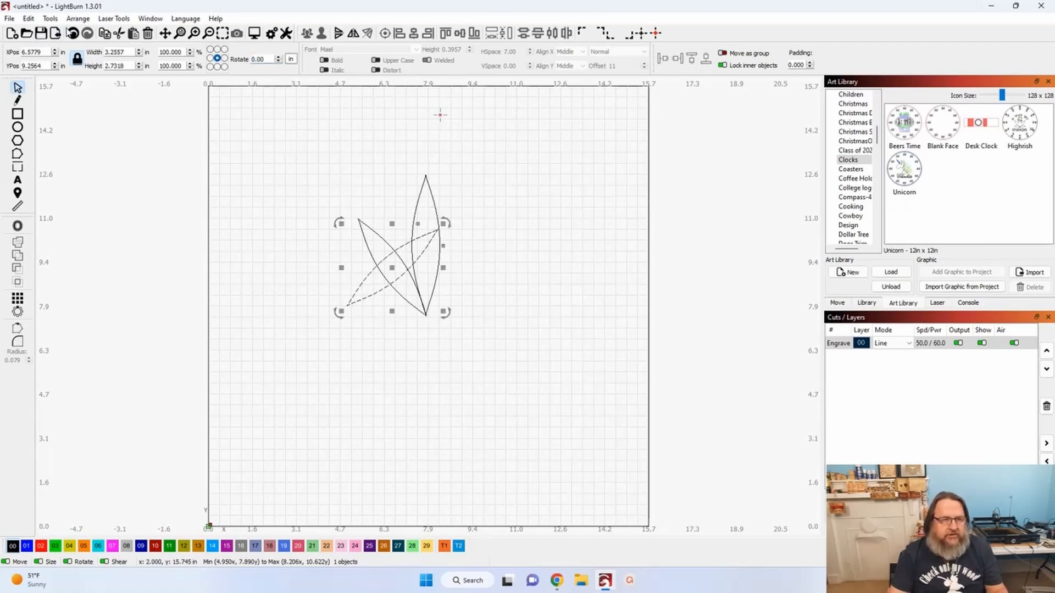
left_click(72, 33)
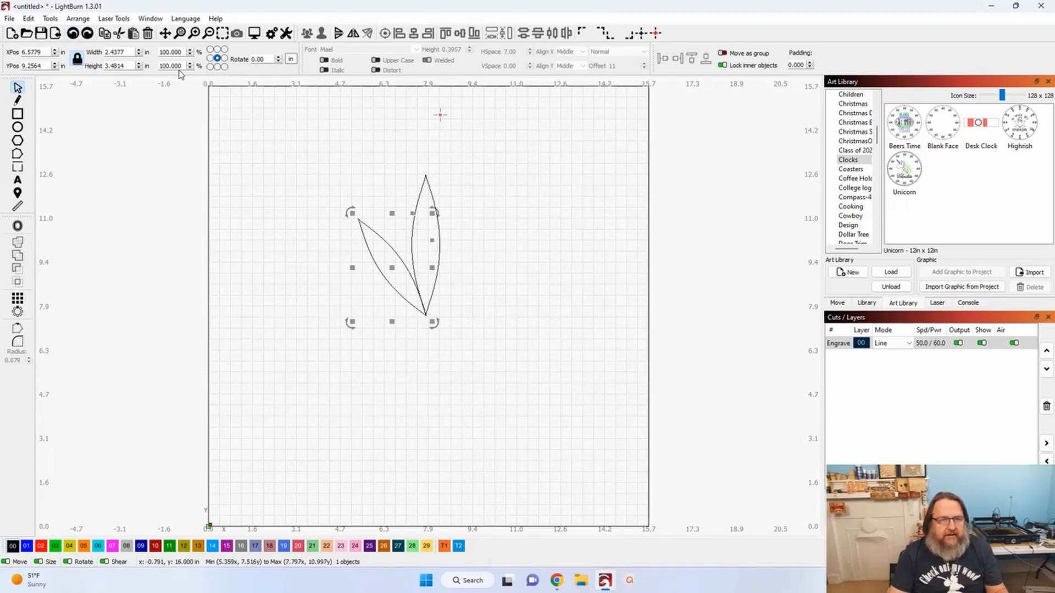
Try a third leaf by scaling the angled leaf's copy to 85%, rotating it horizontal and placing it at the shared base, and delete it.
double_click(181, 52)
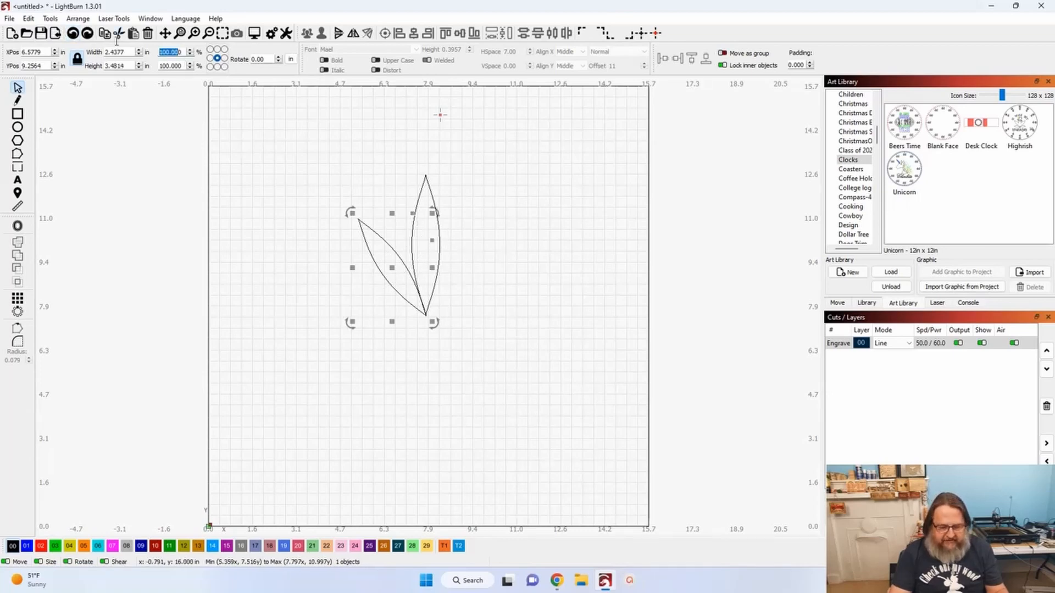
type("5")
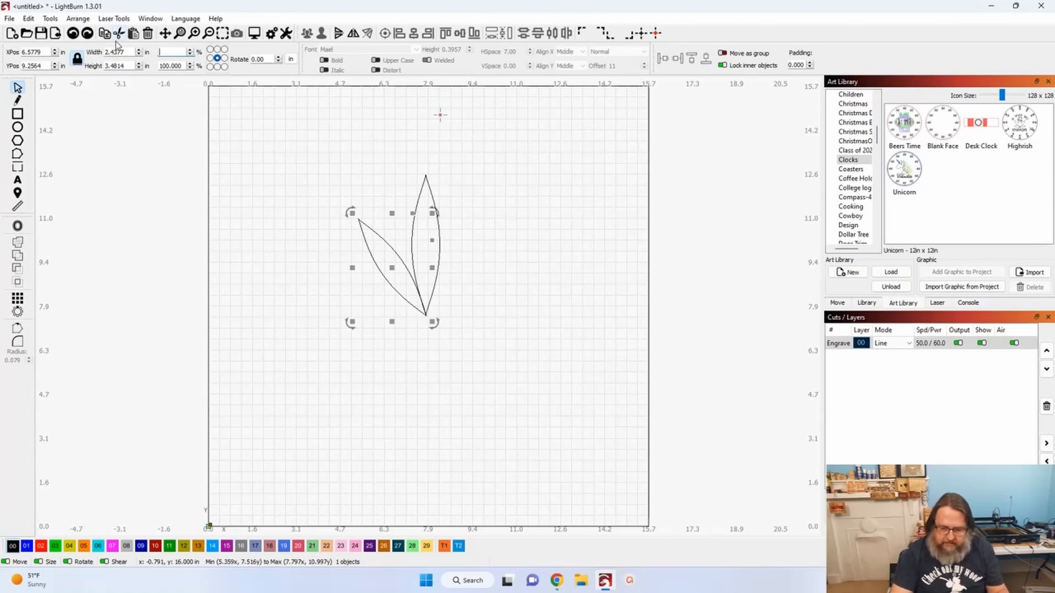
key("Tab")
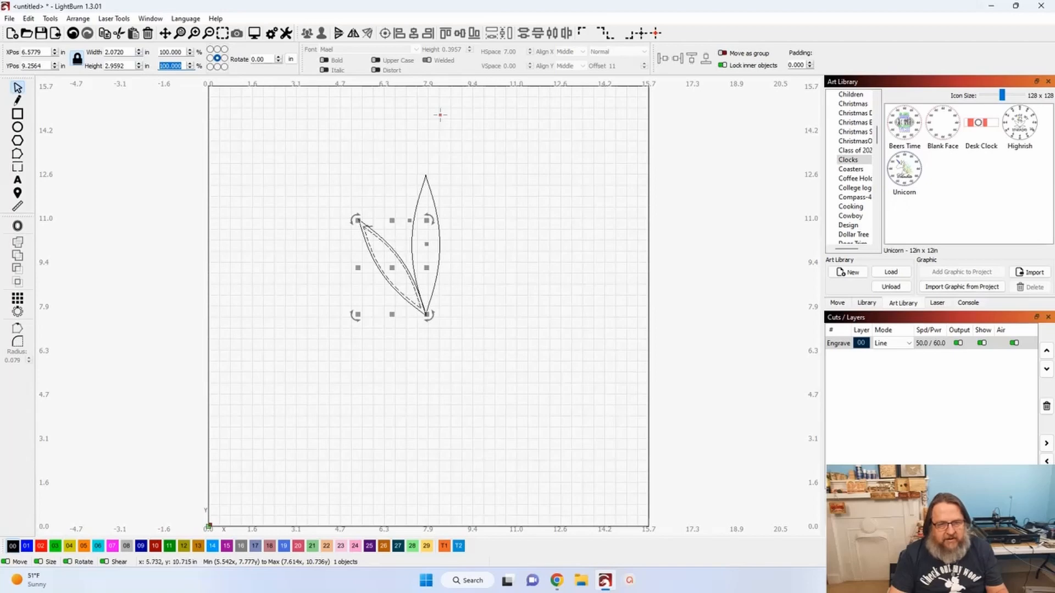
left_click_drag(428, 221, 373, 229)
left_click_drag(392, 273, 376, 322)
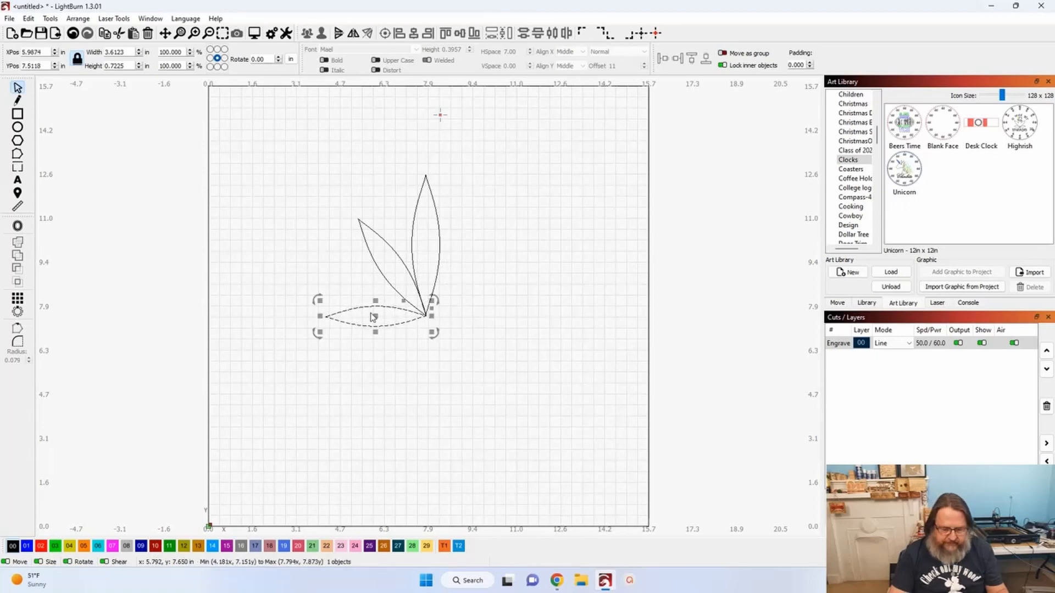
key("Delete")
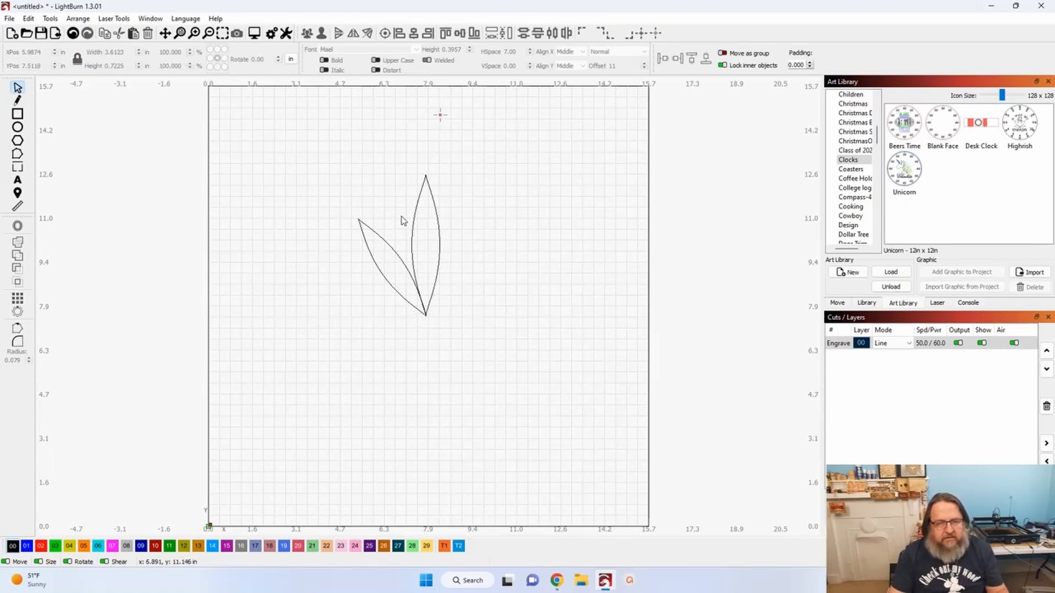
left_click(414, 219)
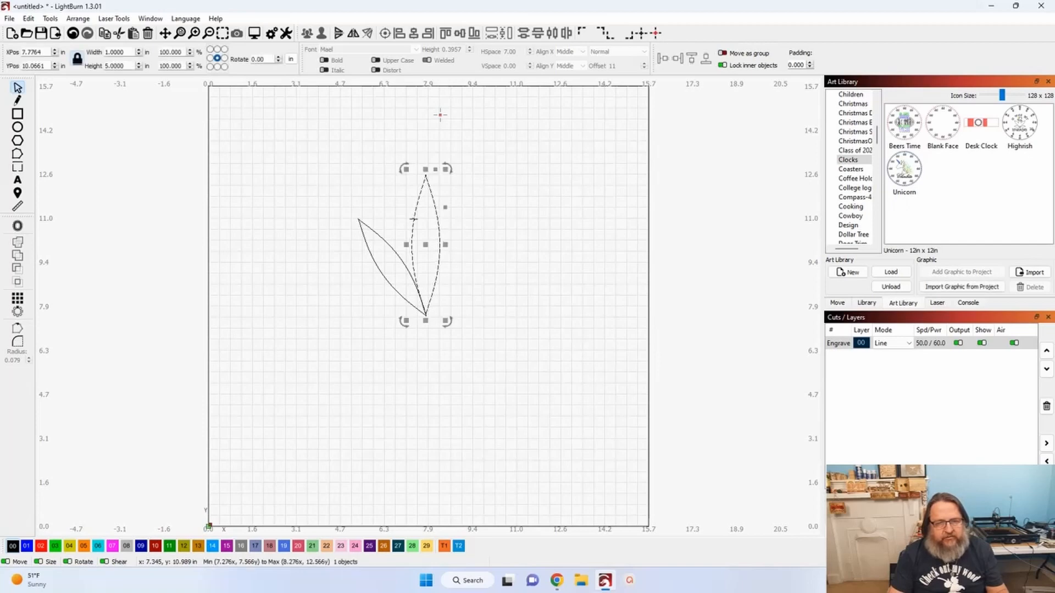
double_click(183, 52)
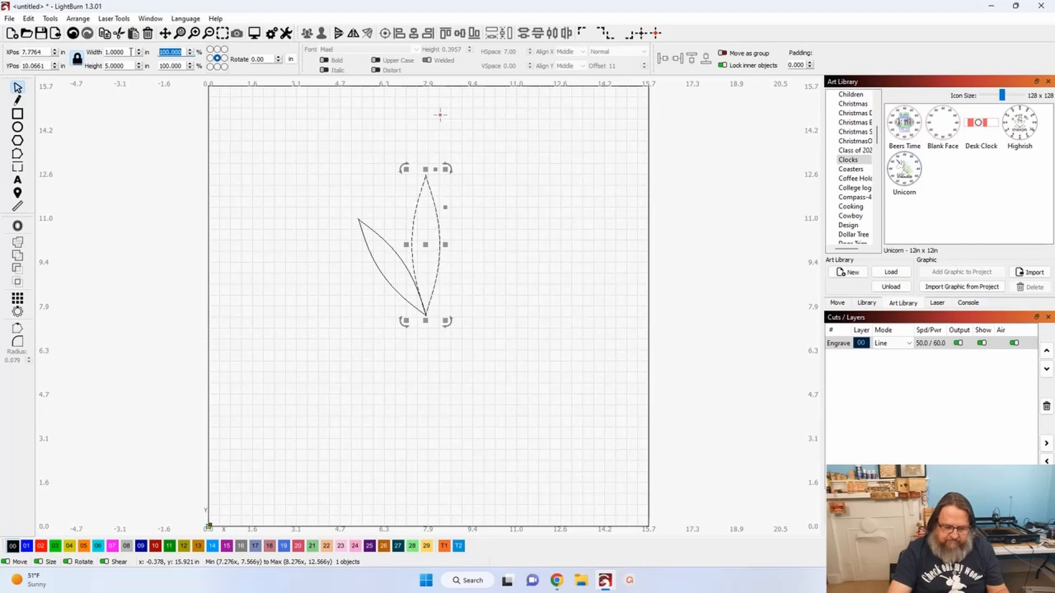
type("5")
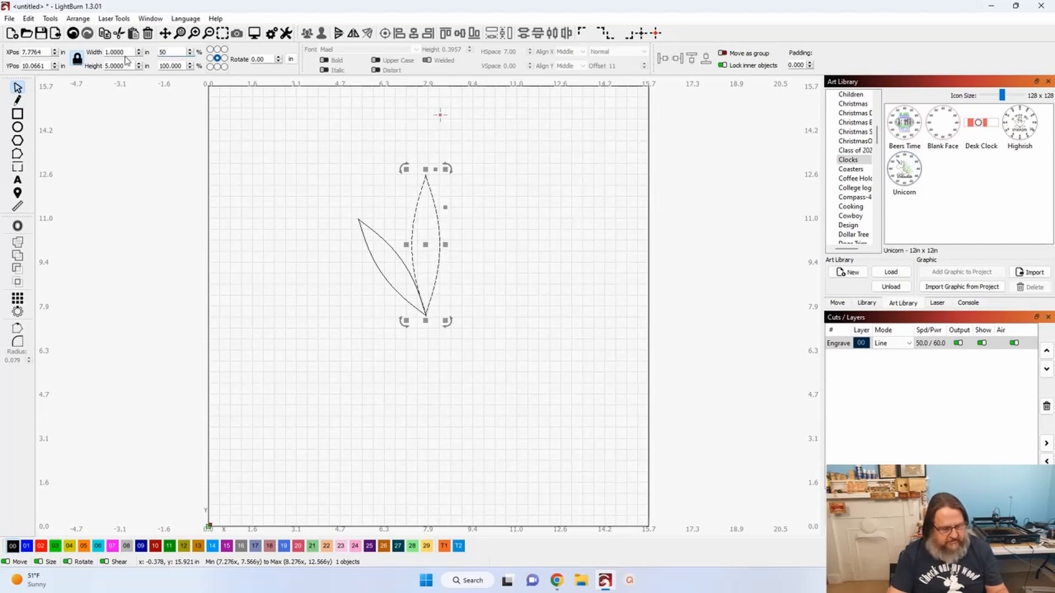
type("0")
key("Tab")
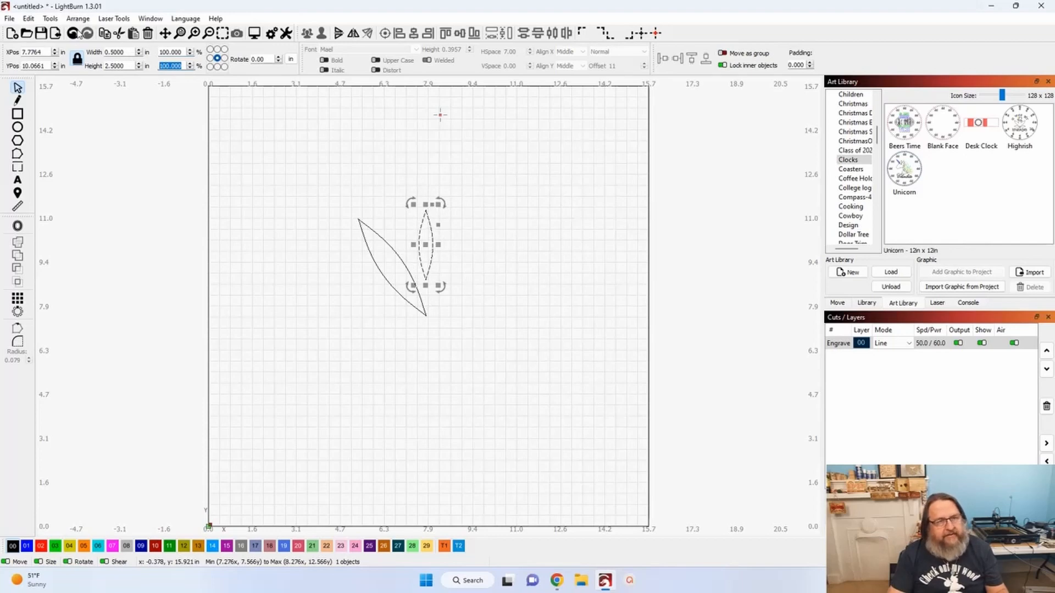
left_click(73, 34)
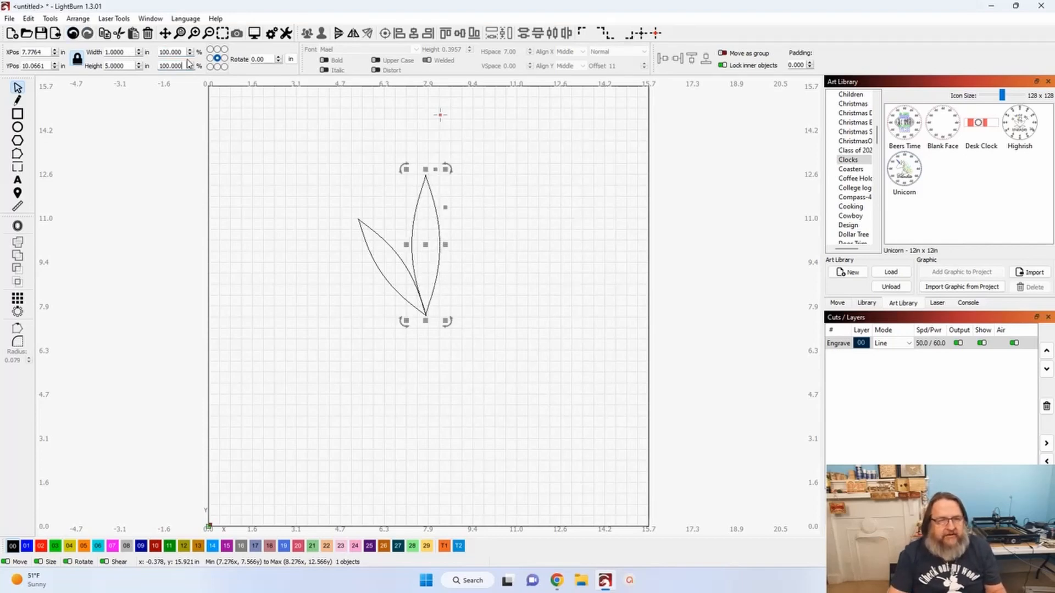
Duplicate the upright leaf in place and scale the copy proportionally to 60%.
left_click_drag(184, 51, 130, 50)
type("6")
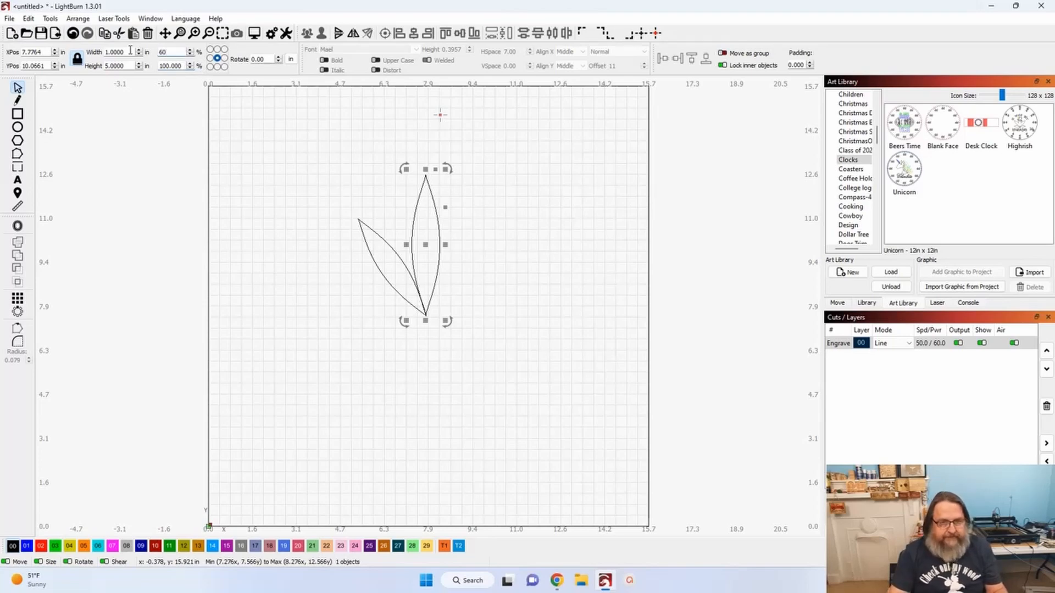
type("0")
key("Tab")
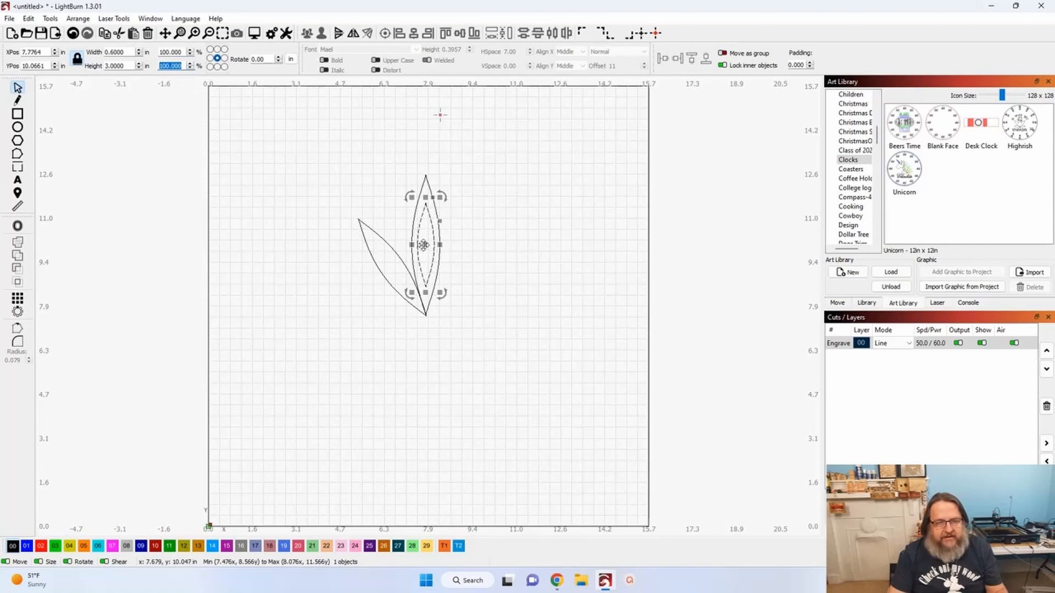
Rotate the 60% leaf by 90 degrees and move its inner tip to the shared base so it points left.
left_click_drag(263, 59, 242, 55)
type("90")
key("Return")
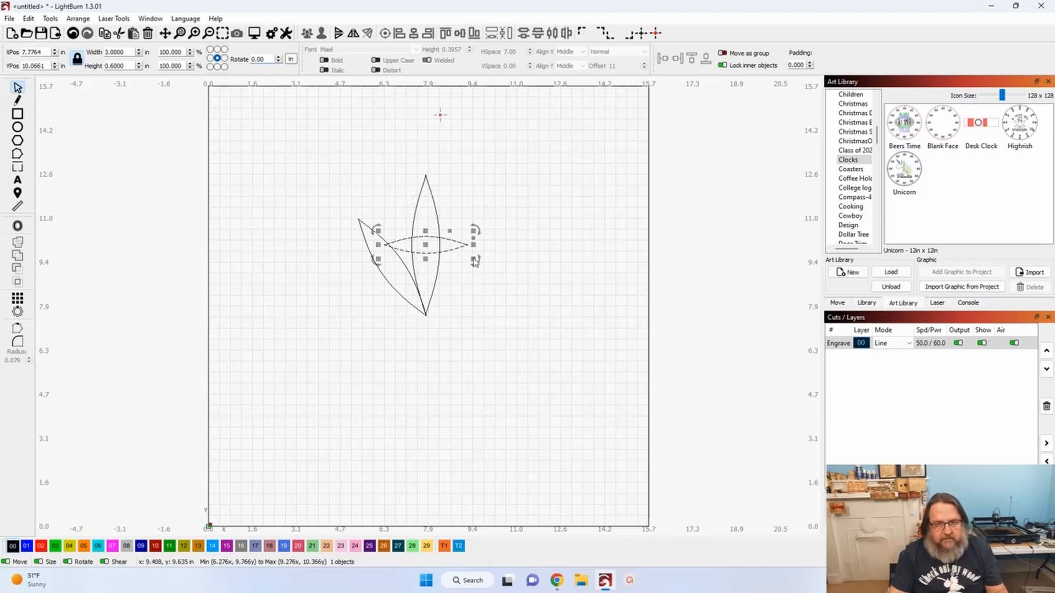
left_click_drag(466, 246, 426, 315)
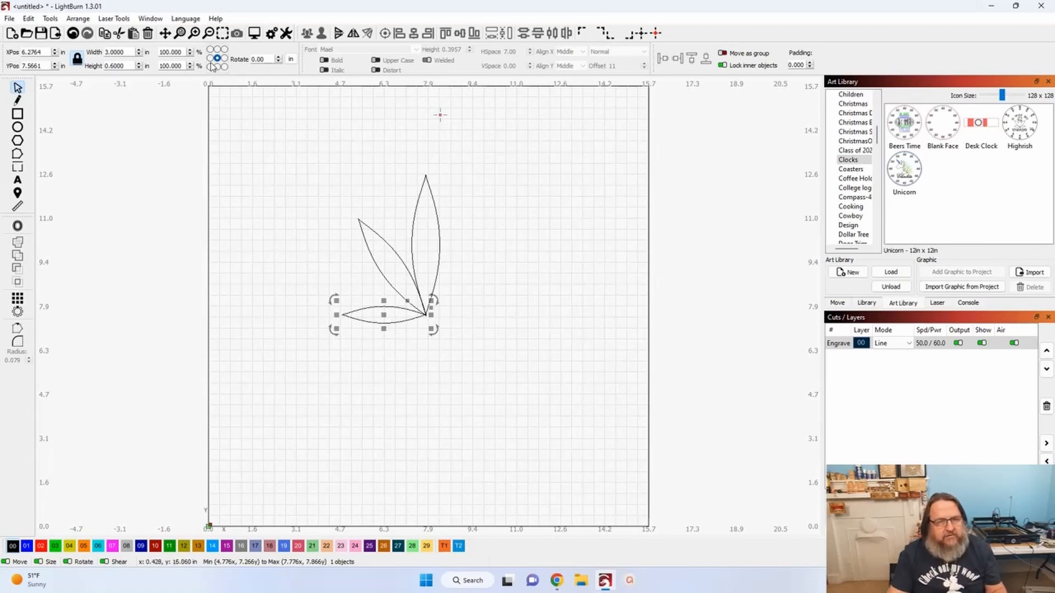
Duplicate the horizontal leaf in place and scale the copy proportionally to 50%.
double_click(184, 54)
type("50")
key("Tab")
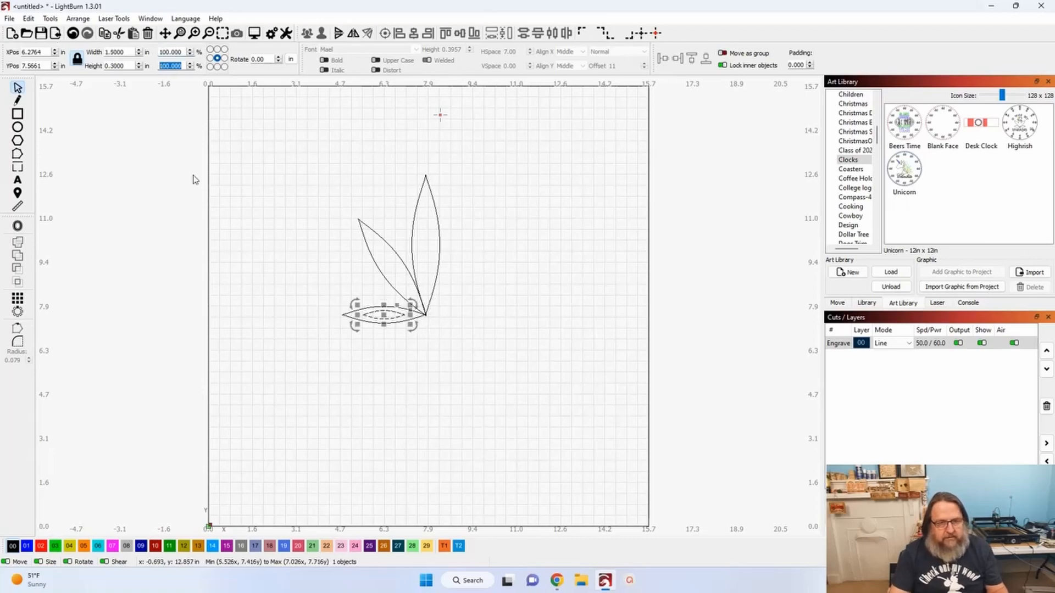
Rotate the smallest leaf to slant diagonally, and move its upper tip to the shared base so it points down and left.
scroll(390, 318, "up", 5)
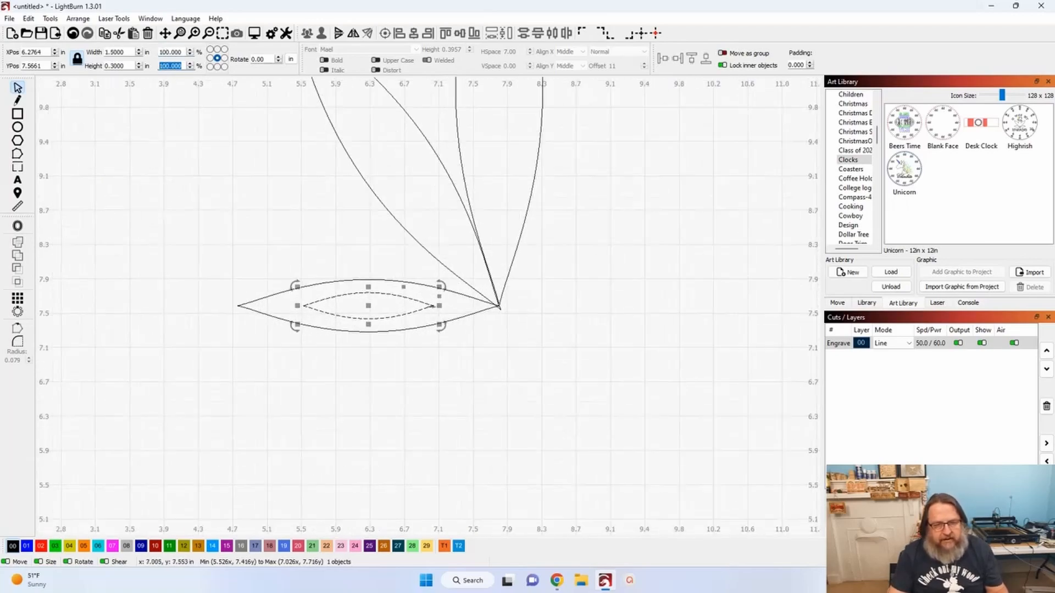
left_click(443, 285)
left_click_drag(445, 289, 418, 258)
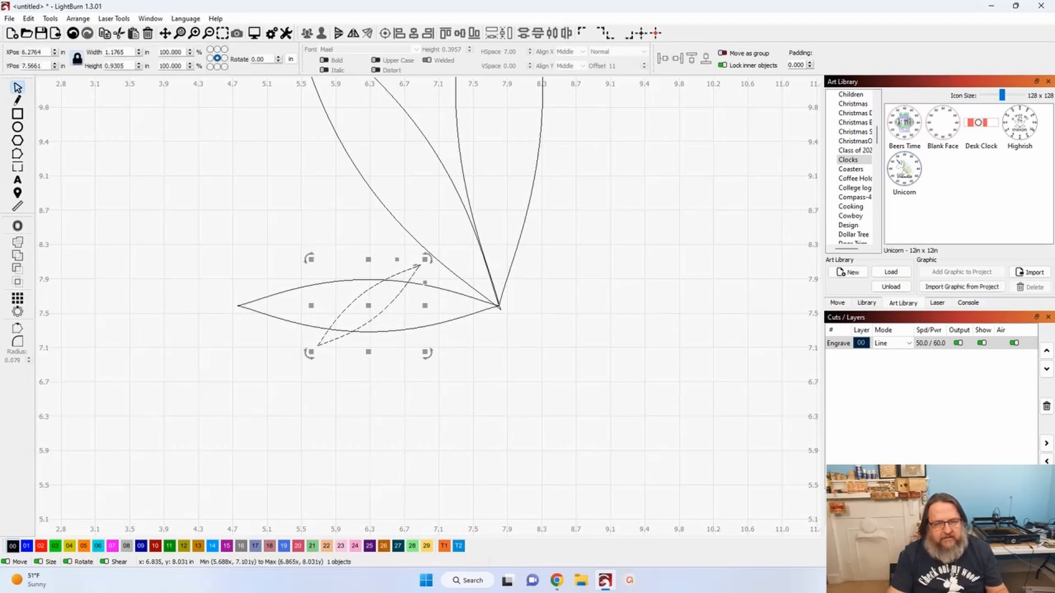
left_click_drag(428, 257, 421, 258)
left_click_drag(370, 310, 455, 356)
scroll(536, 382, "down", 3)
left_click(537, 382)
left_click_drag(537, 381, 491, 449)
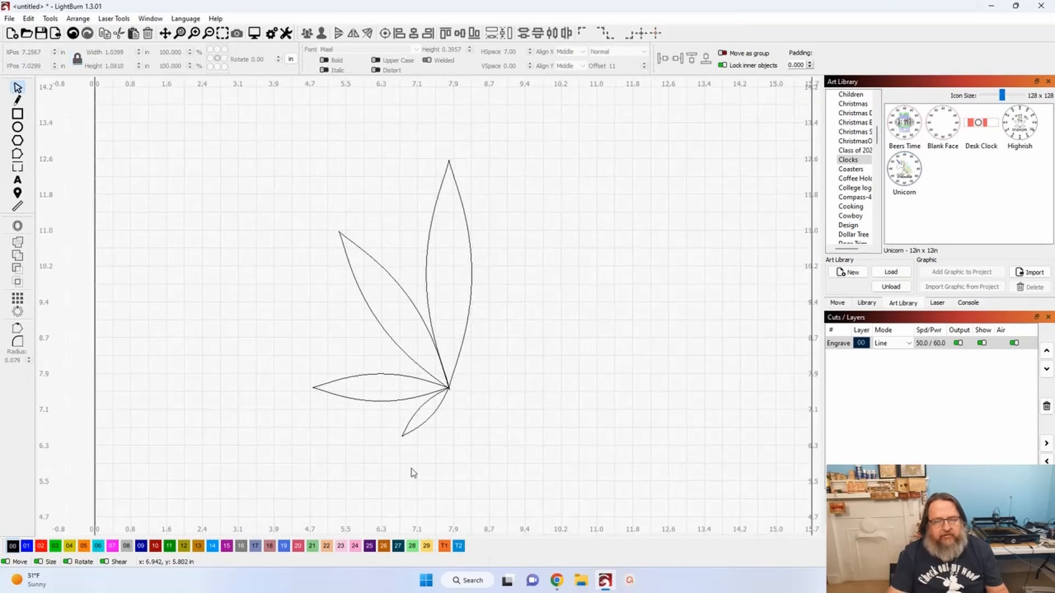
Duplicate the three left leaves, mirror the copies horizontally, and move them to the shared base so they fan out to the right.
left_click_drag(419, 467, 295, 334)
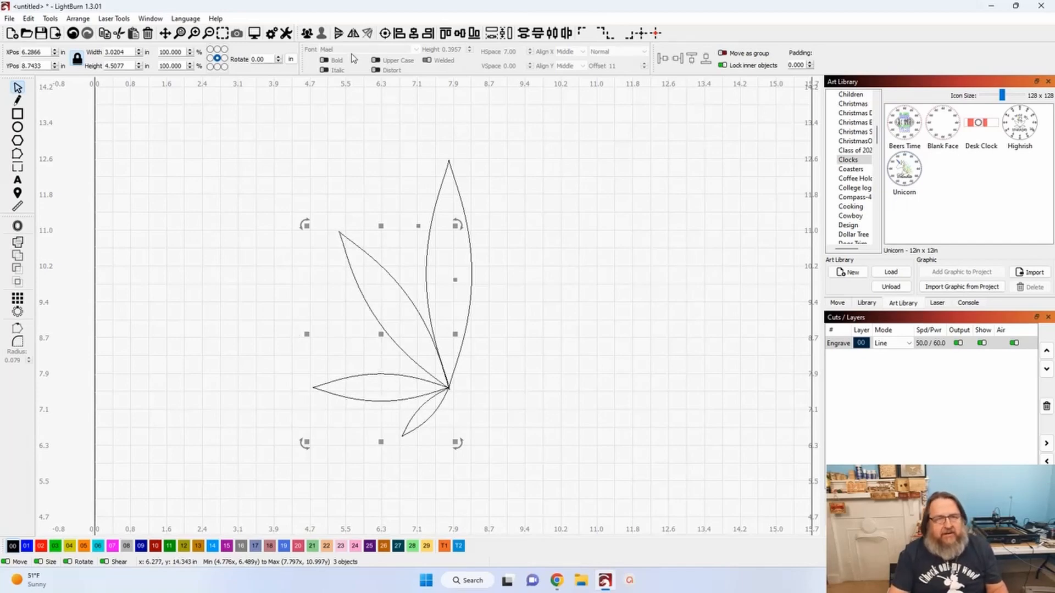
left_click(354, 34)
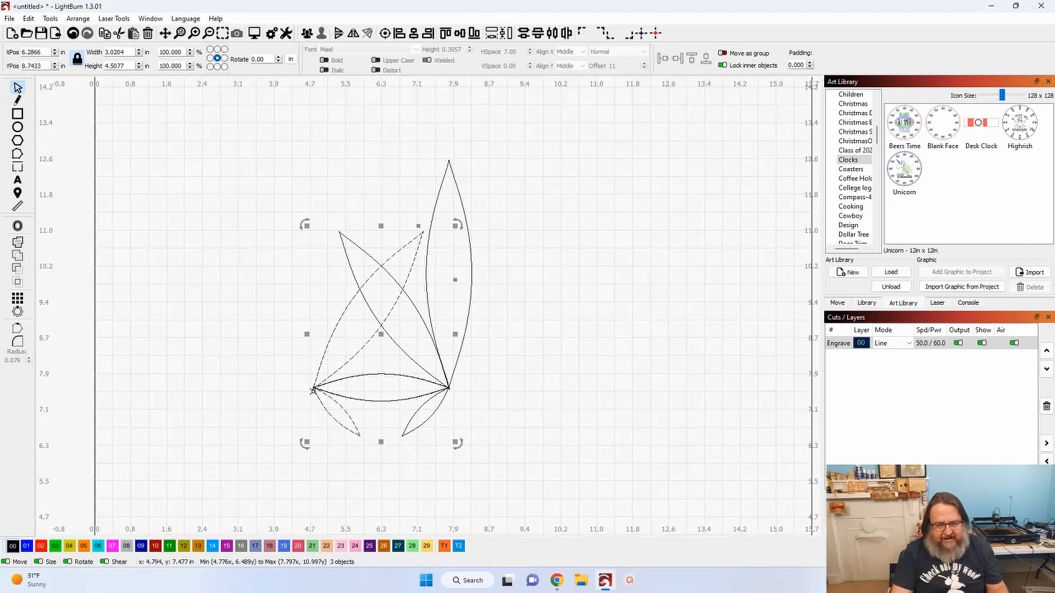
left_click_drag(312, 391, 449, 388)
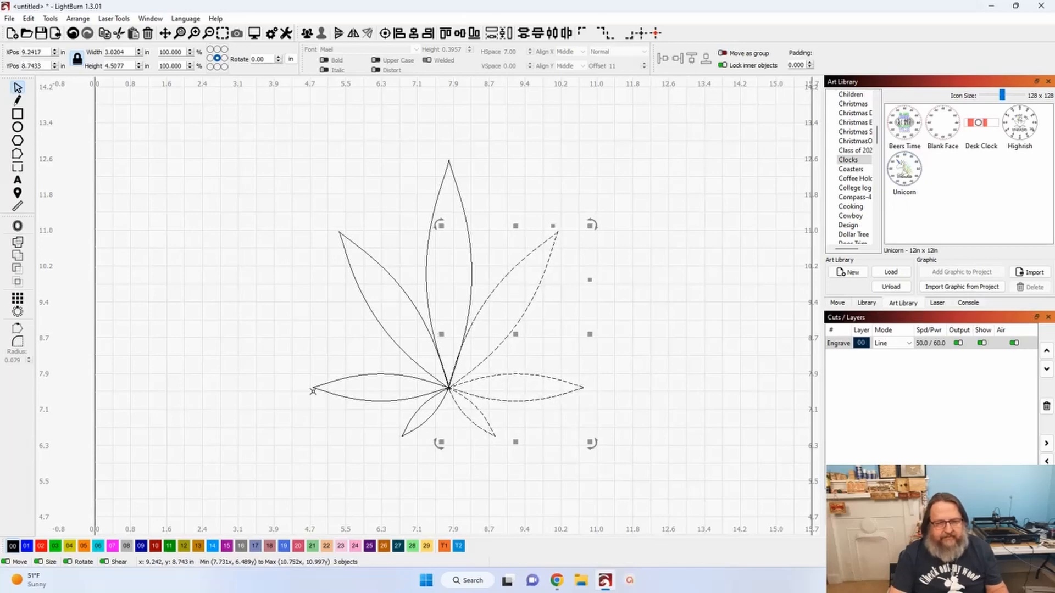
left_click(246, 317)
Join the three right leaves and the upright leaf into one outline with Boolean Union.
scroll(449, 429, "up", 3)
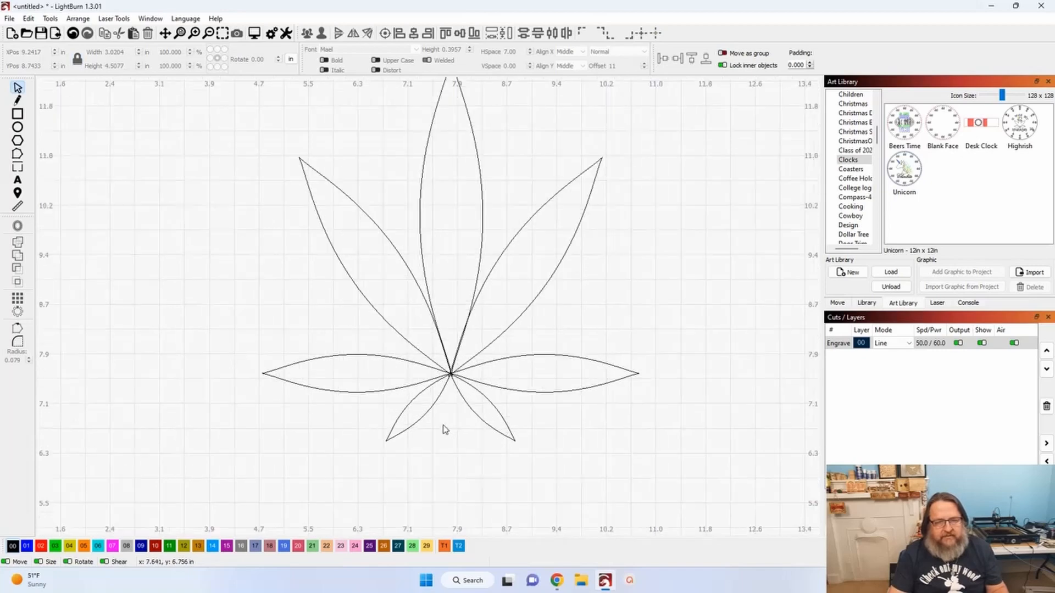
scroll(484, 432, "up", 2)
scroll(462, 372, "up", 2)
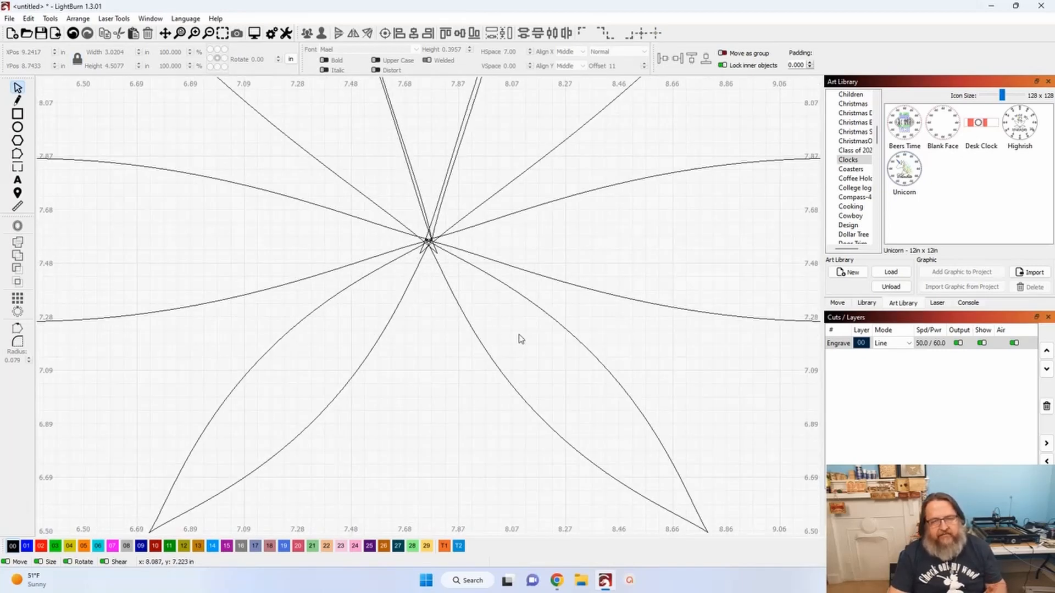
left_click_drag(666, 361, 549, 271)
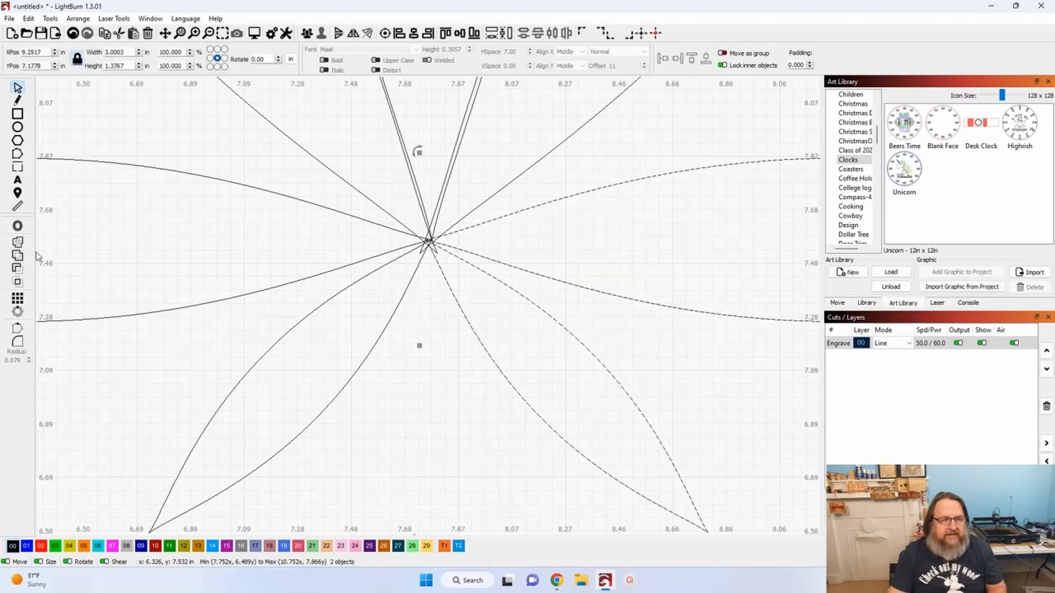
left_click(18, 255)
left_click_drag(549, 241, 492, 179)
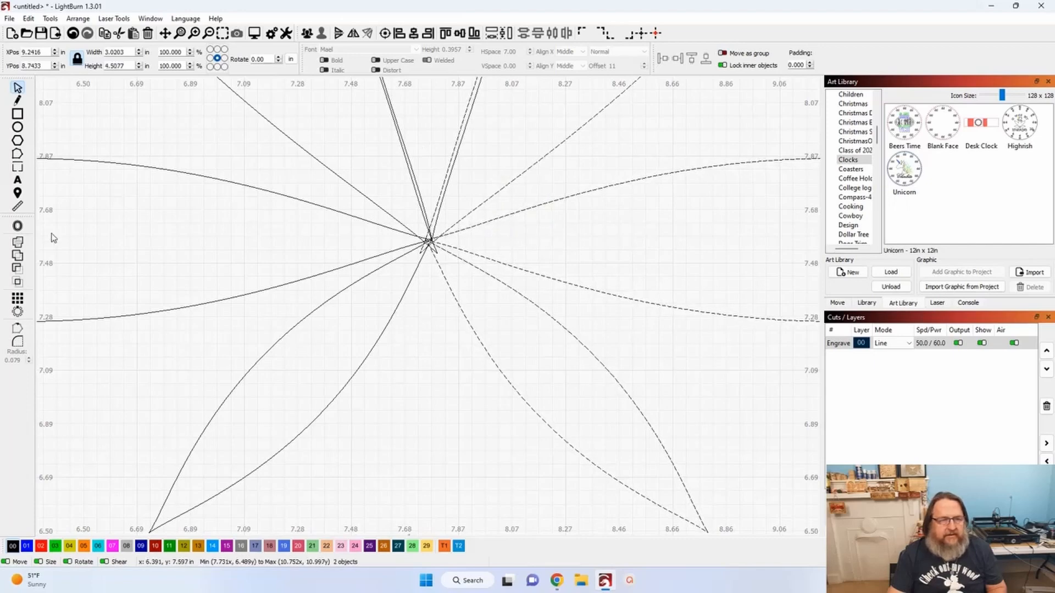
left_click(18, 255)
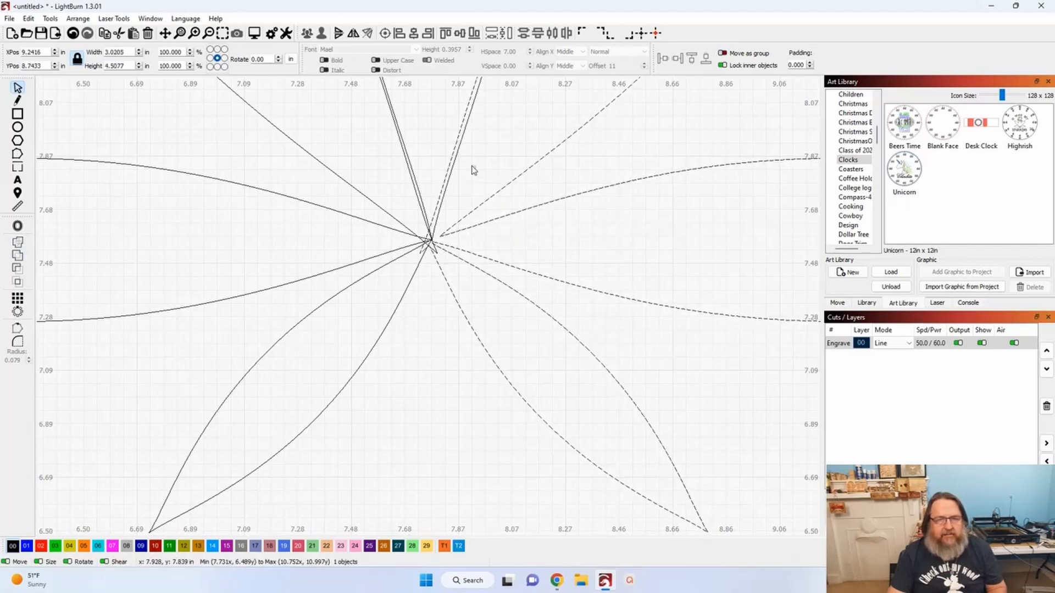
left_click_drag(433, 145, 437, 145)
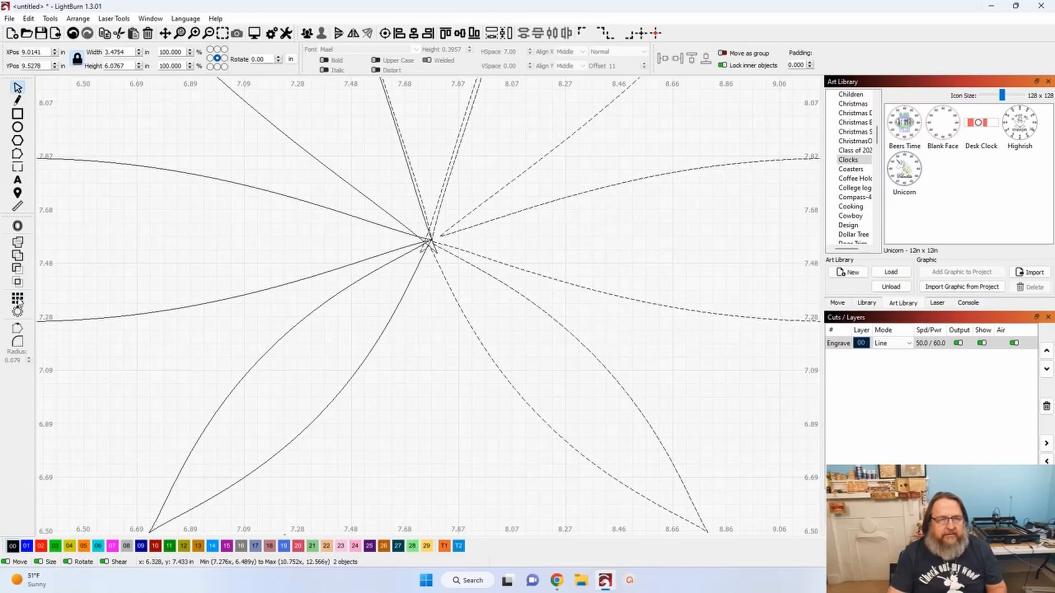
left_click(18, 255)
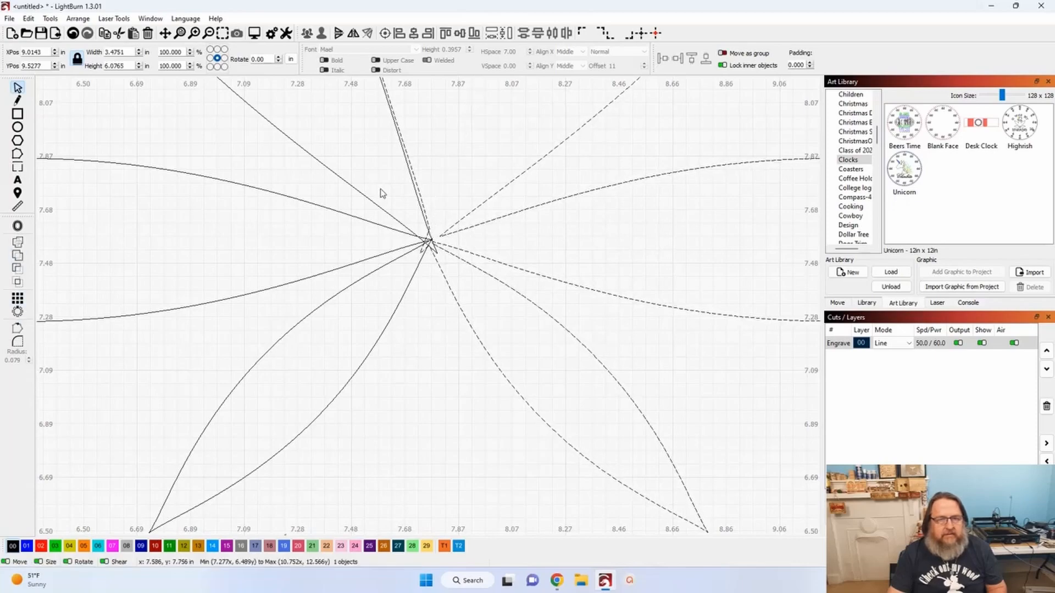
Unite the large upper left leaf with the joined outline.
scroll(392, 187, "down", 3)
scroll(392, 187, "down", 2)
left_click_drag(549, 139, 553, 327)
left_click_drag(423, 329, 366, 315)
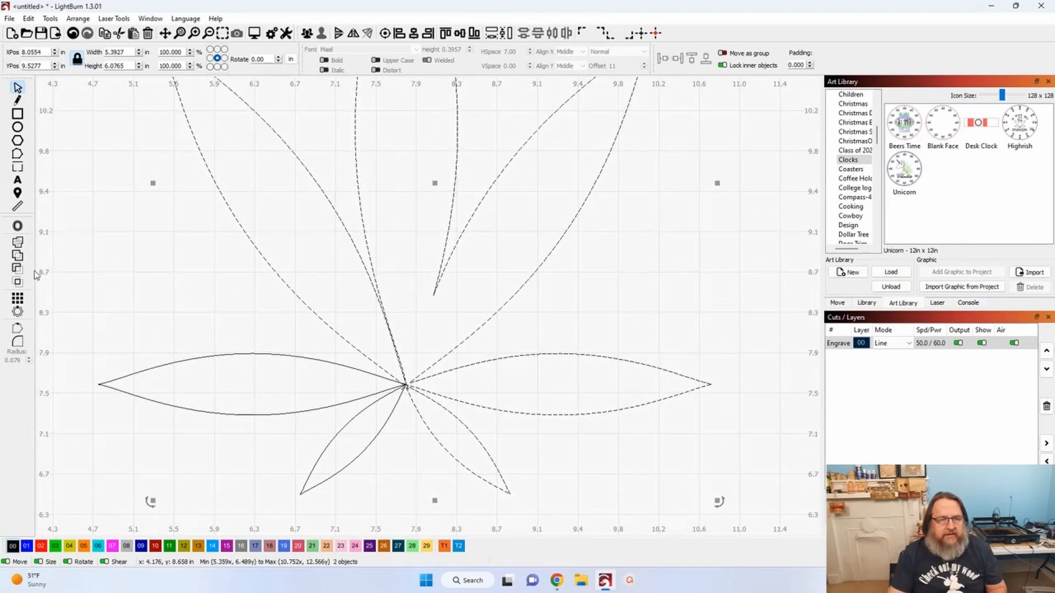
left_click(18, 254)
left_click(160, 318)
Unite the horizontal left leaf and the small lower left leaf with the rest of the plant outline.
left_click_drag(367, 356, 331, 400)
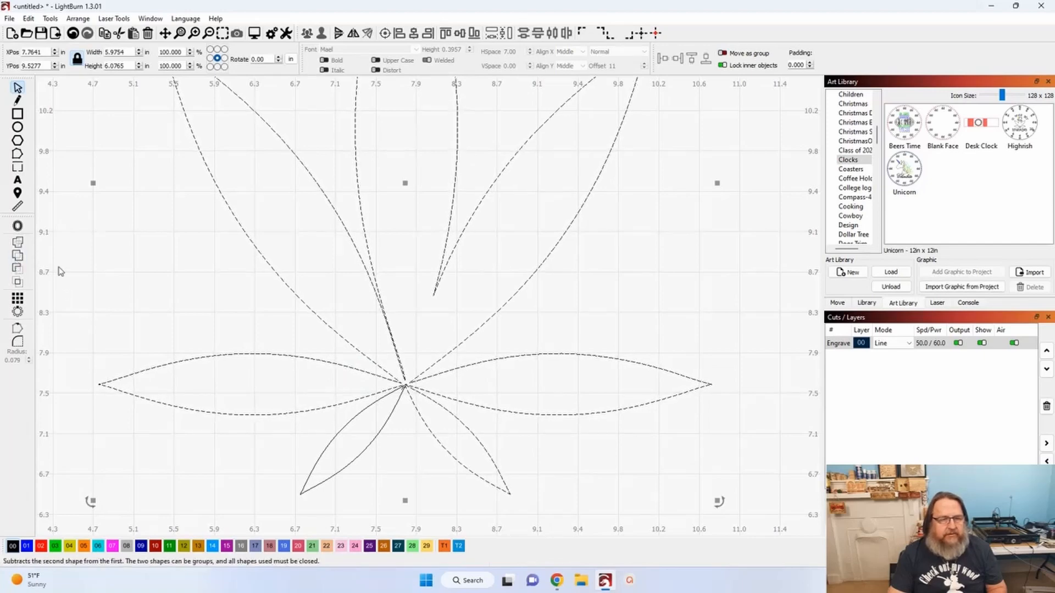
left_click(18, 269)
left_click(159, 262)
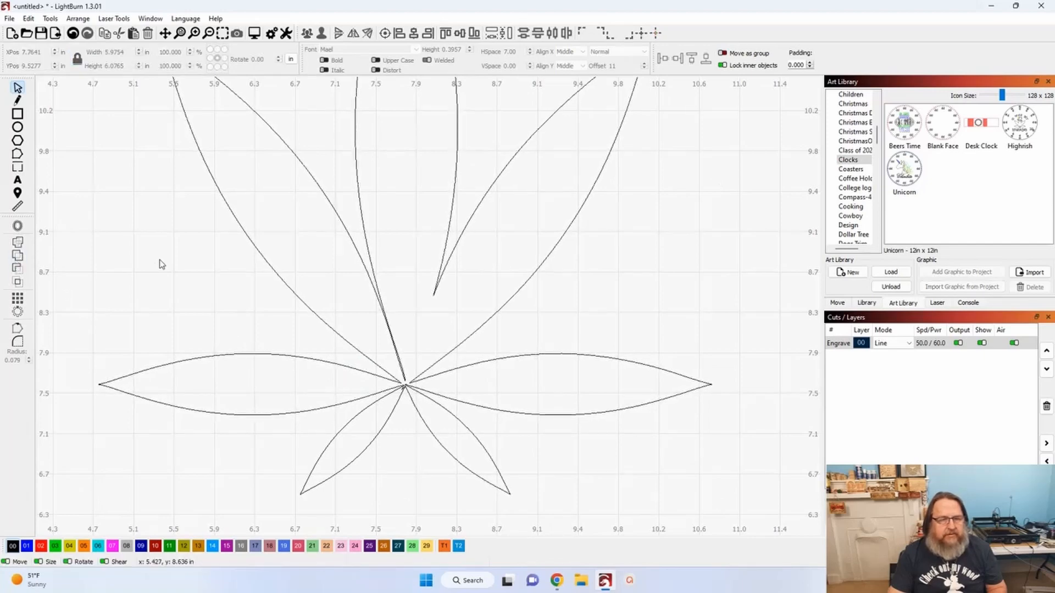
left_click(388, 427)
left_click(407, 432)
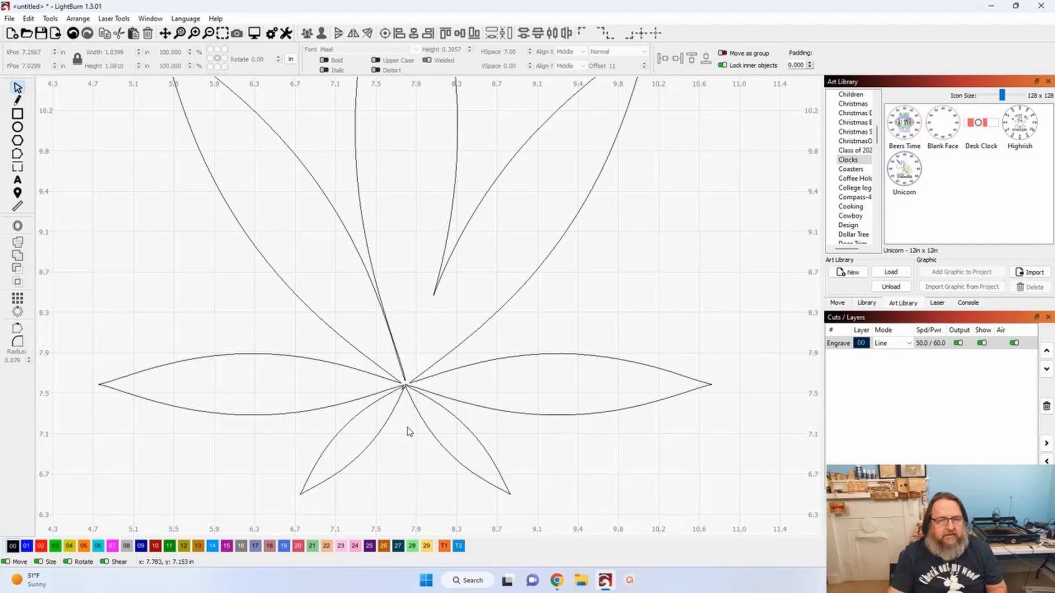
left_click_drag(401, 447, 324, 379)
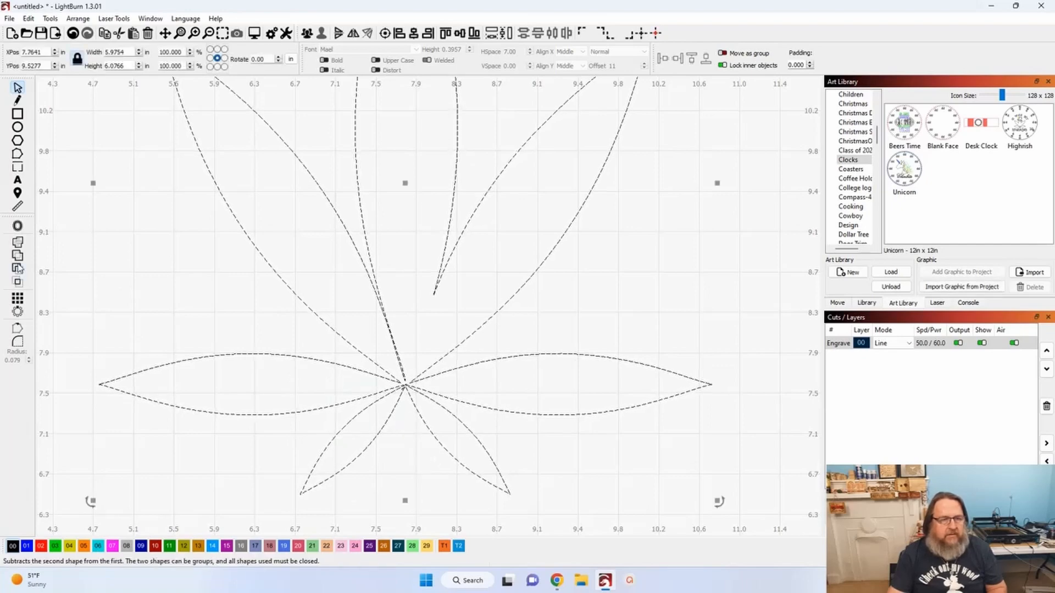
left_click(94, 270)
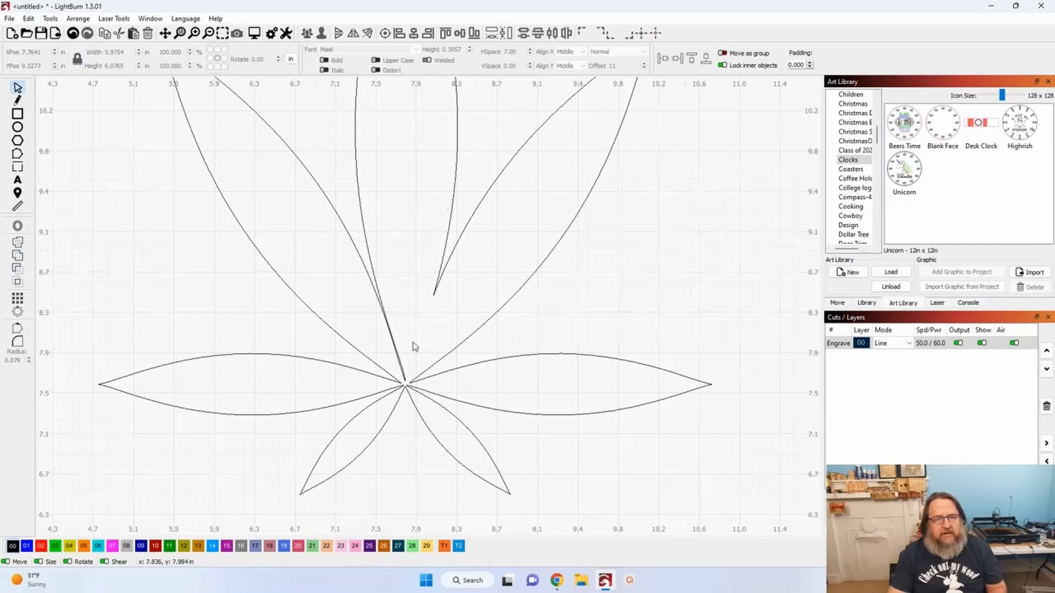
Open the joined plant outline for node editing at the narrow gap between the upright leaf and the upper left leaf.
scroll(414, 346, "down", 3)
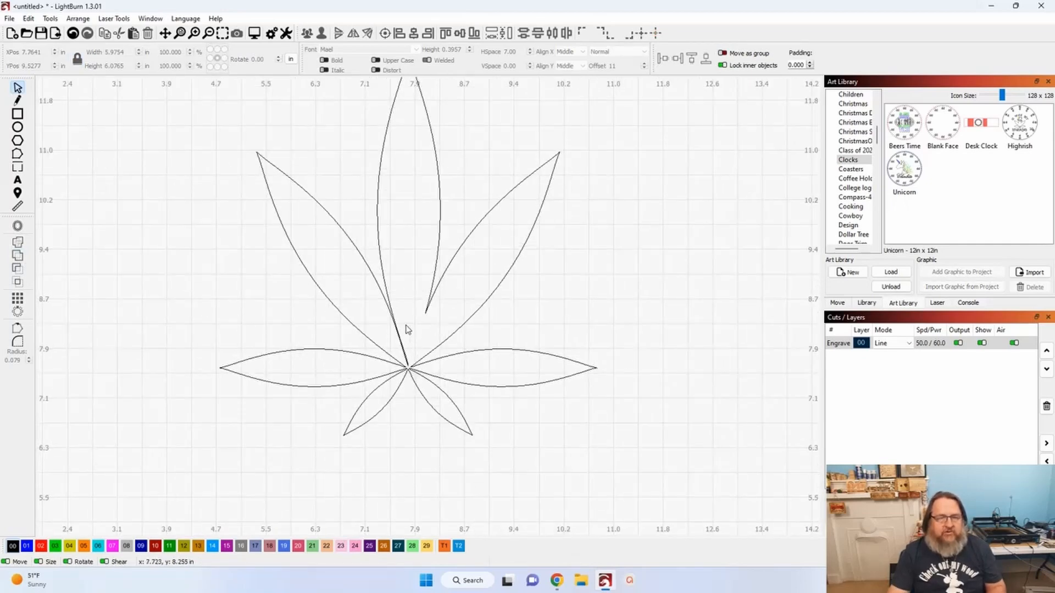
scroll(406, 330, "up", 3)
scroll(403, 395, "up", 1)
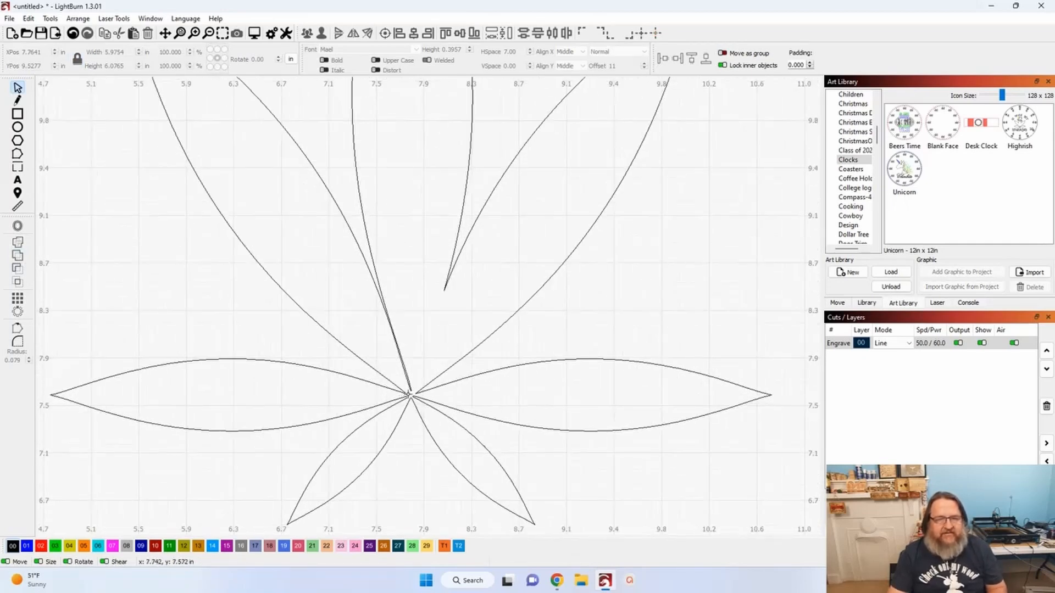
scroll(410, 414, "up", 3)
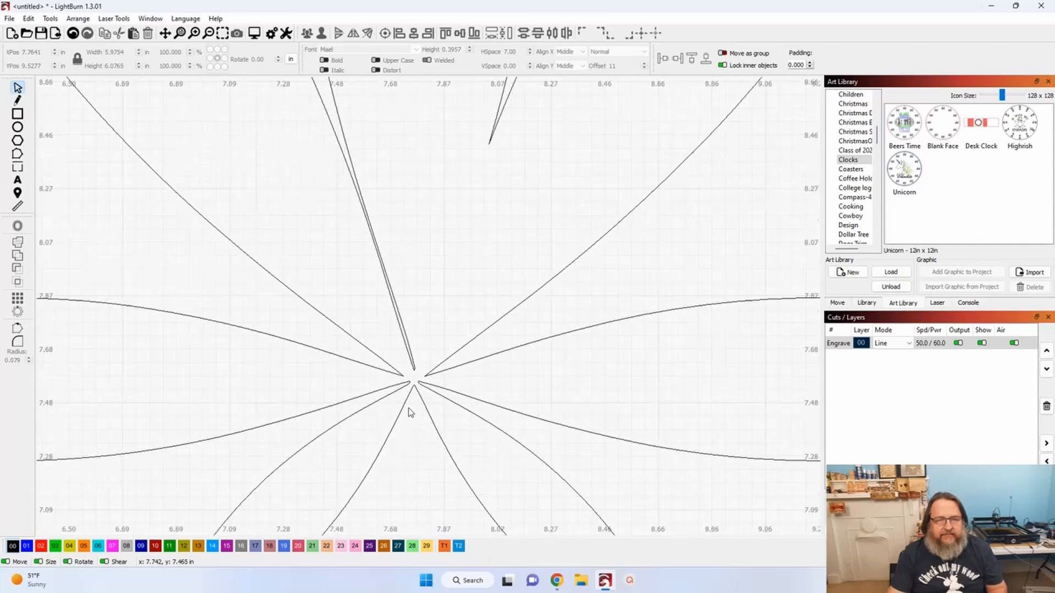
left_click(413, 367)
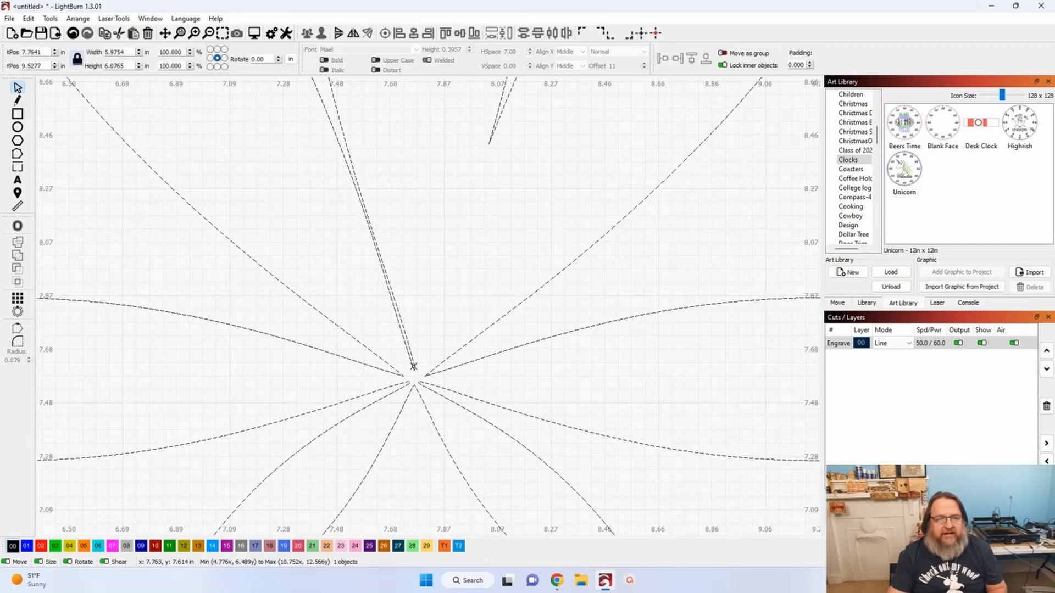
left_click(19, 160)
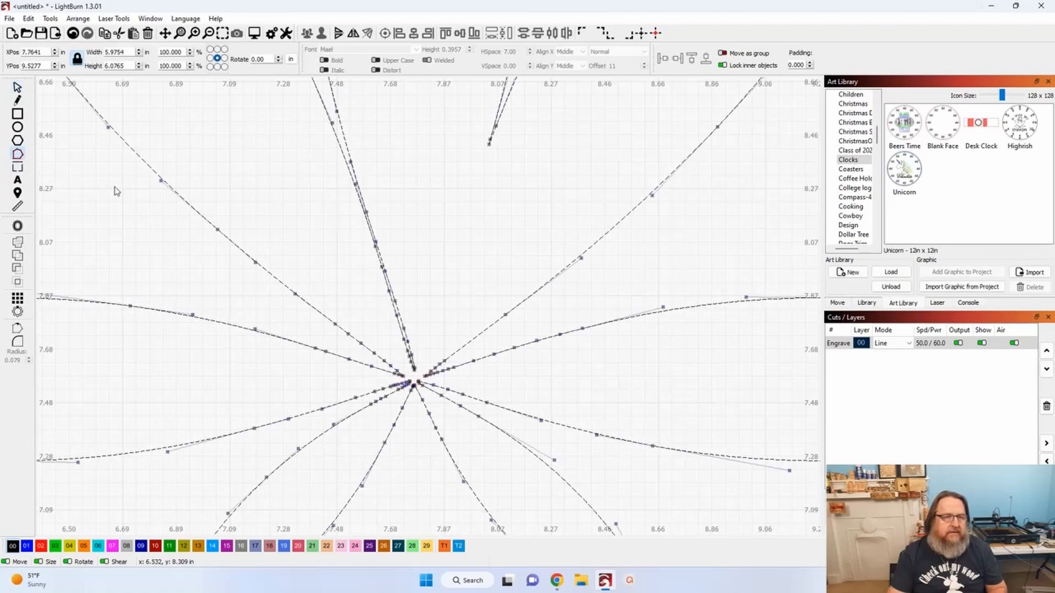
scroll(419, 319, "down", 1)
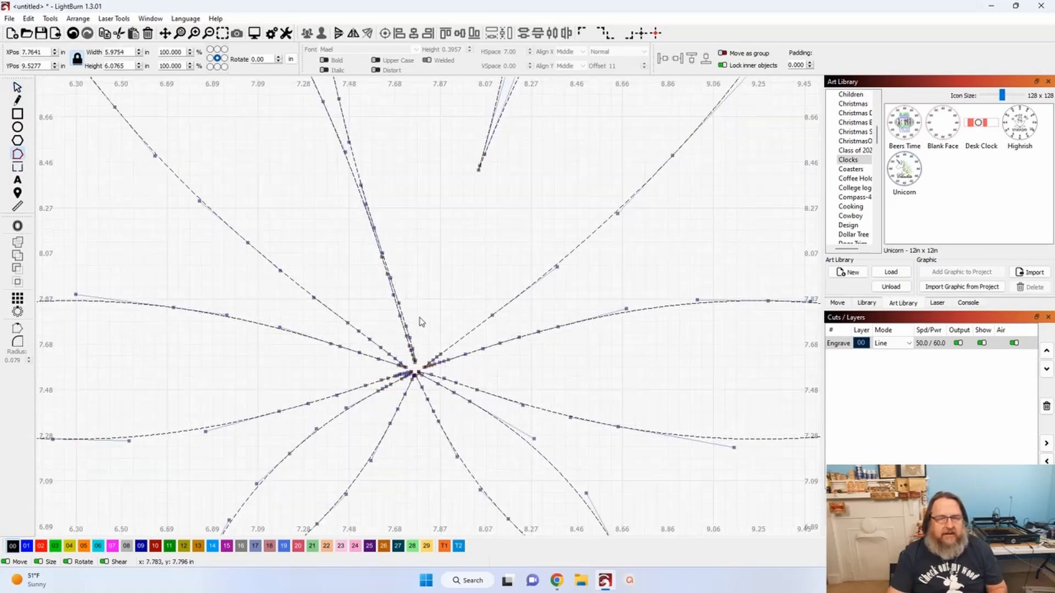
scroll(388, 317, "up", 6)
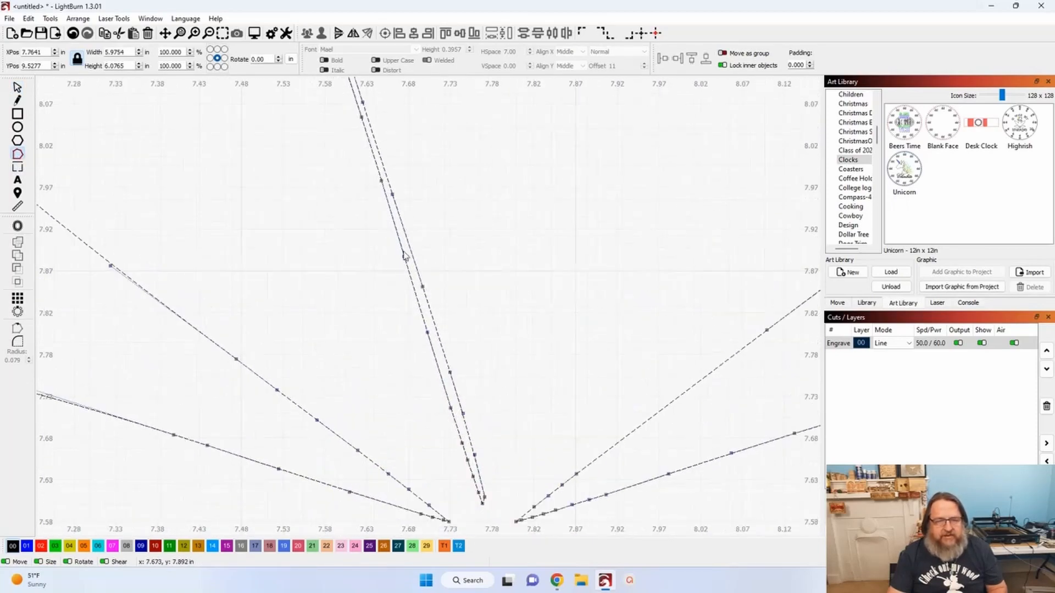
Delete the excess nodes in the gap between the upright and upper left leaves until its notch matches the right side, and finish node editing.
left_click_drag(492, 367, 418, 209)
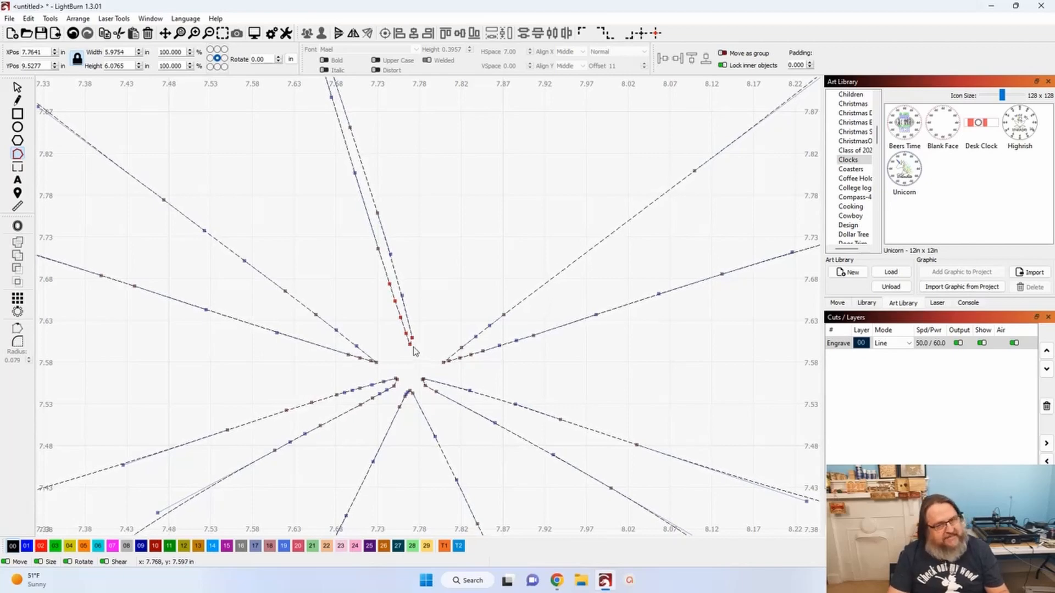
scroll(368, 298, "down", 1)
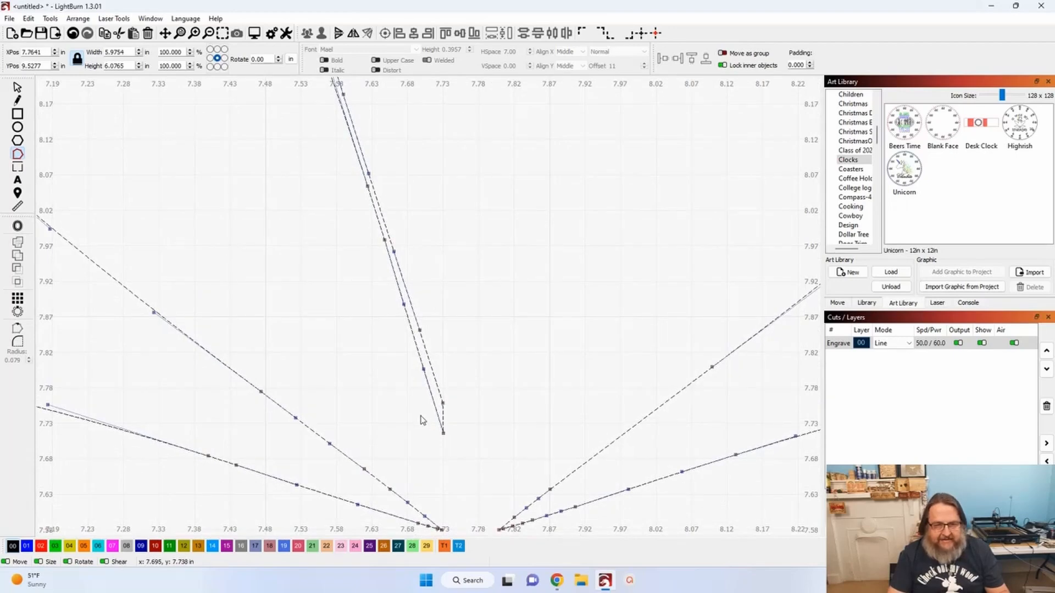
scroll(423, 420, "up", 1)
left_click_drag(375, 353, 481, 538)
scroll(499, 455, "down", 1)
scroll(483, 511, "down", 4)
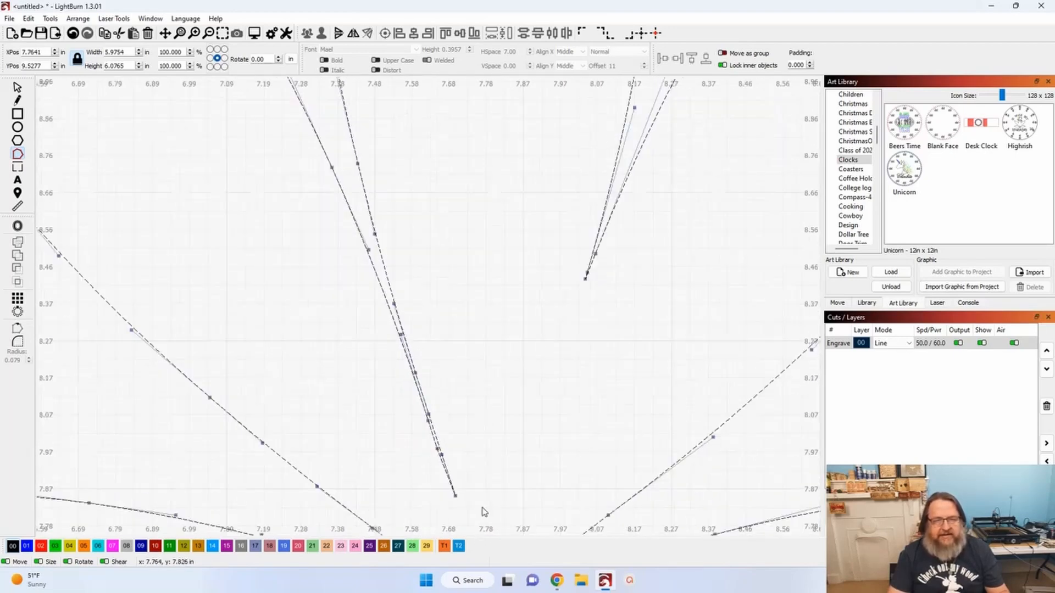
left_click_drag(447, 448, 494, 516)
key("Delete")
key("Delete")
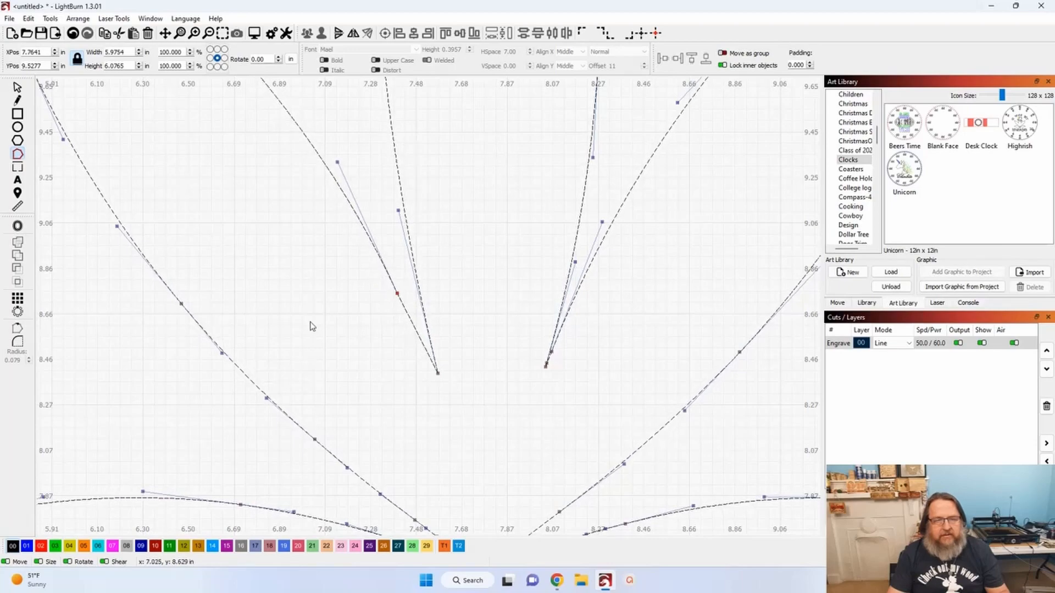
scroll(309, 324, "down", 5)
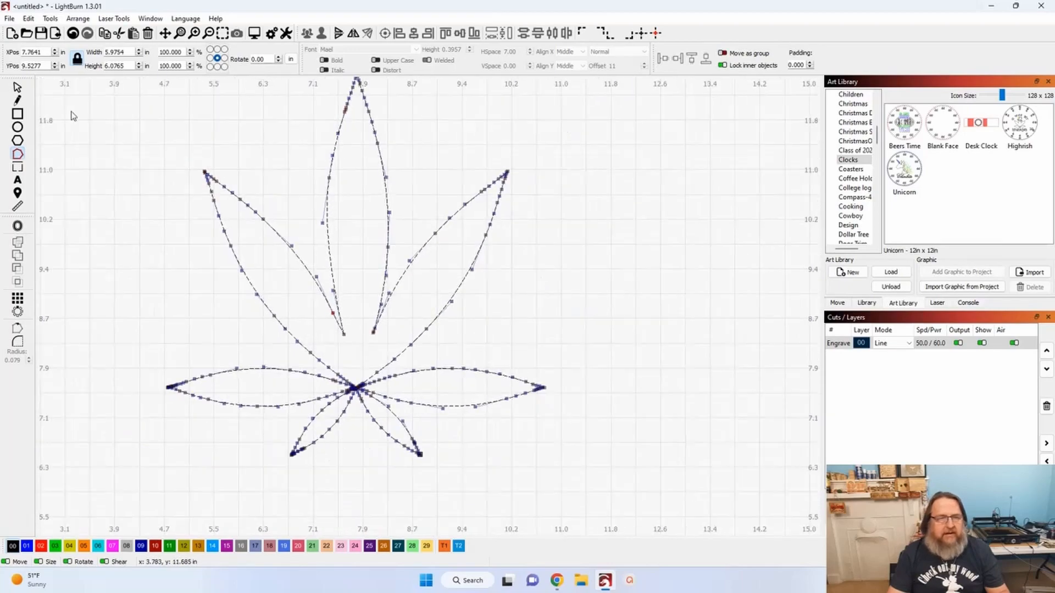
left_click(18, 88)
left_click(103, 191)
left_click_drag(103, 191, 213, 227)
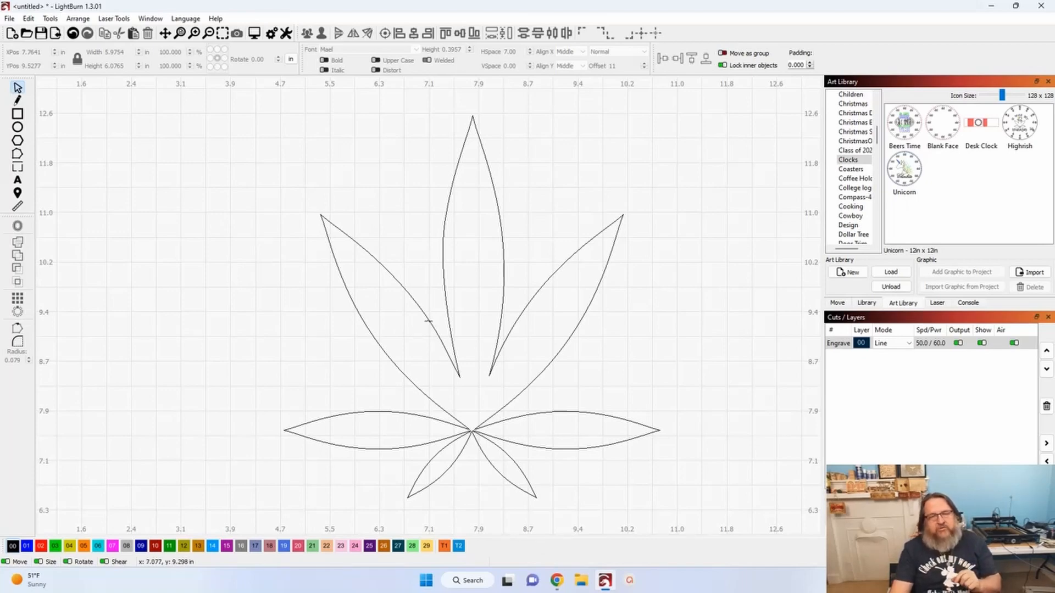
Compress only the height of the plant outline to about 4.97 in and move the outline to the page centre.
scroll(422, 330, "down", 4)
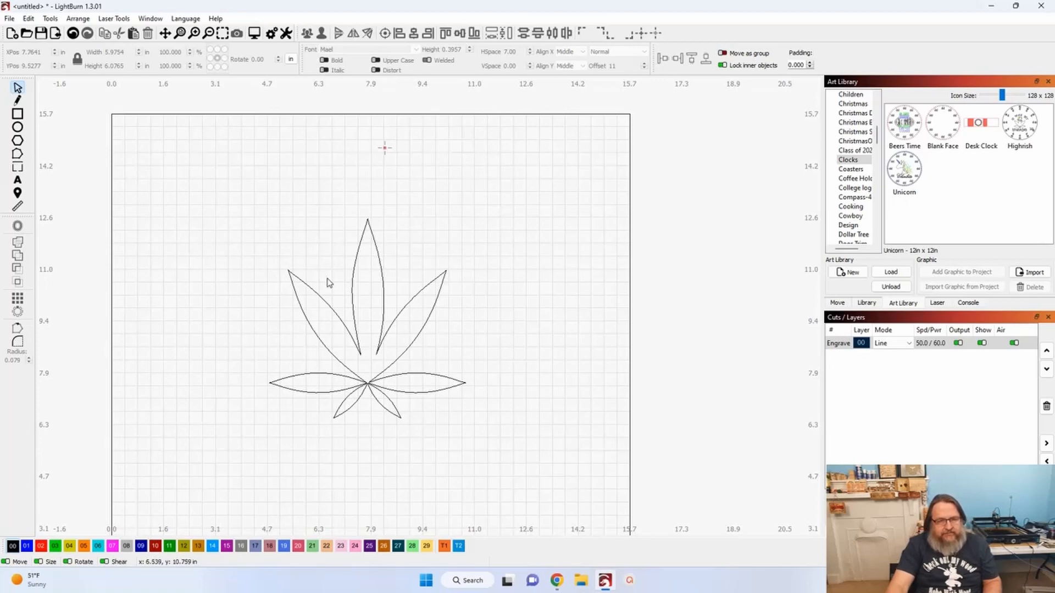
left_click(359, 351)
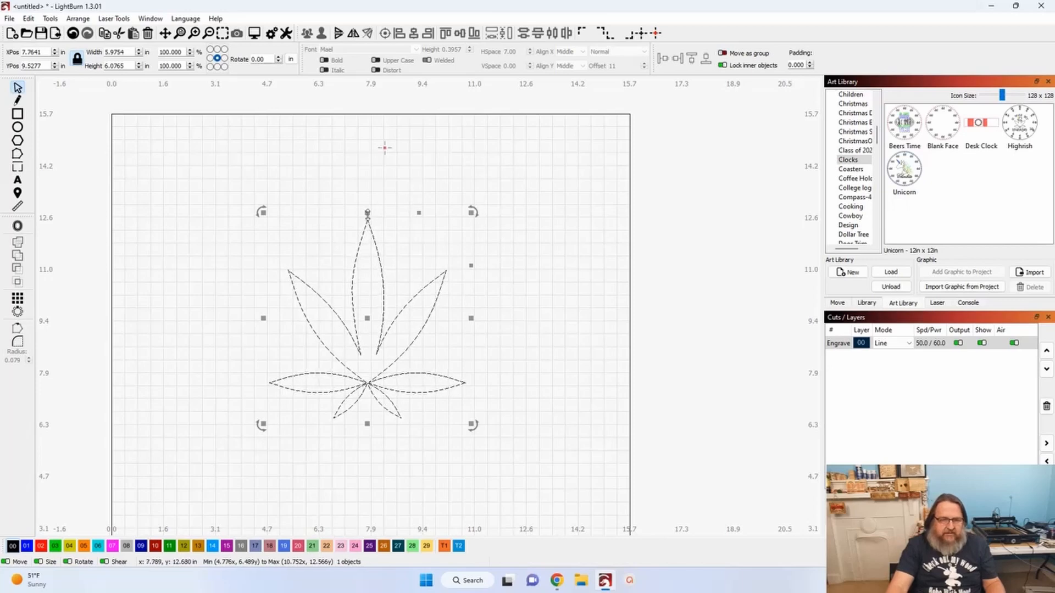
left_click_drag(367, 210, 367, 249)
left_click_drag(367, 334, 365, 383)
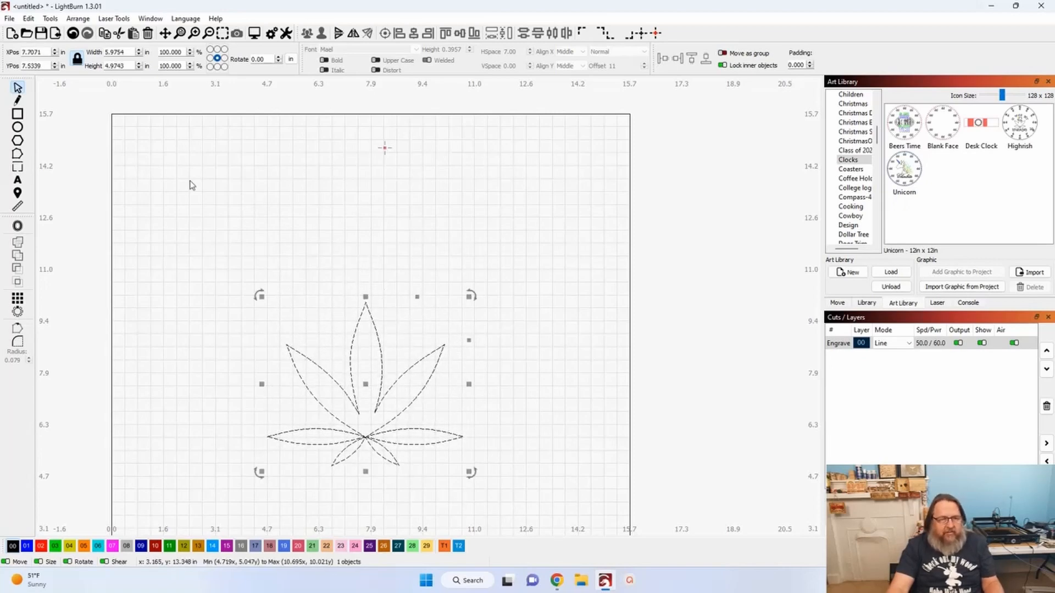
left_click(642, 32)
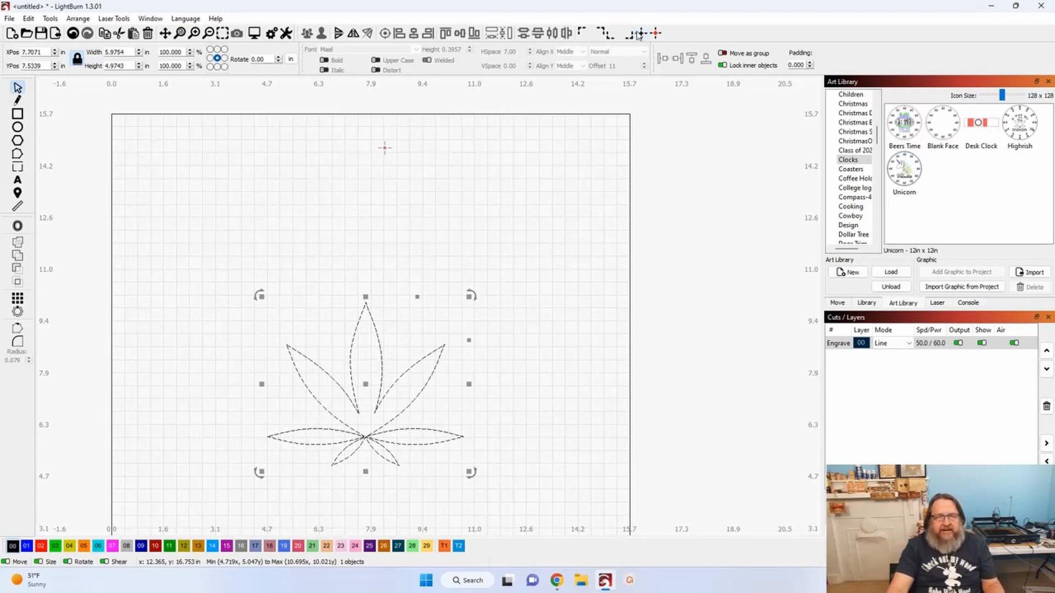
left_click(491, 191)
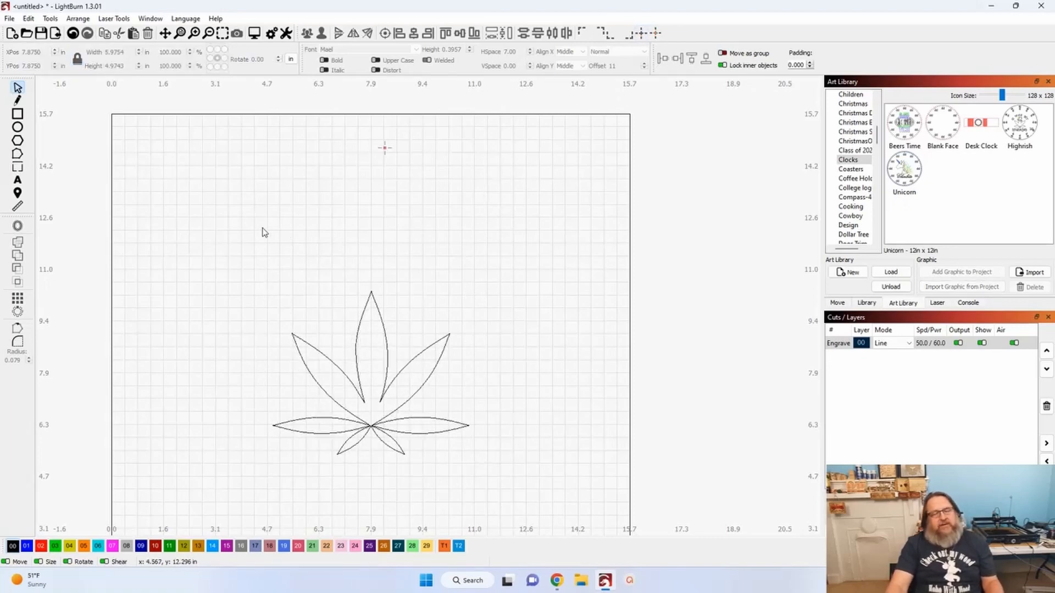
Add the text "a wee bit" above the plant outline in the Mael font.
left_click(18, 181)
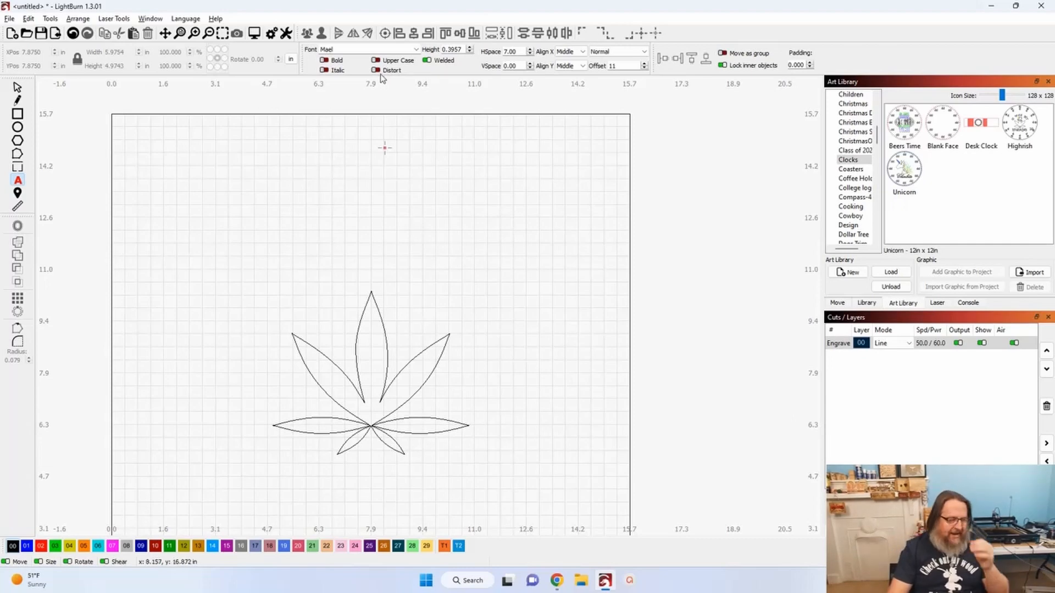
left_click(19, 182)
left_click(343, 266)
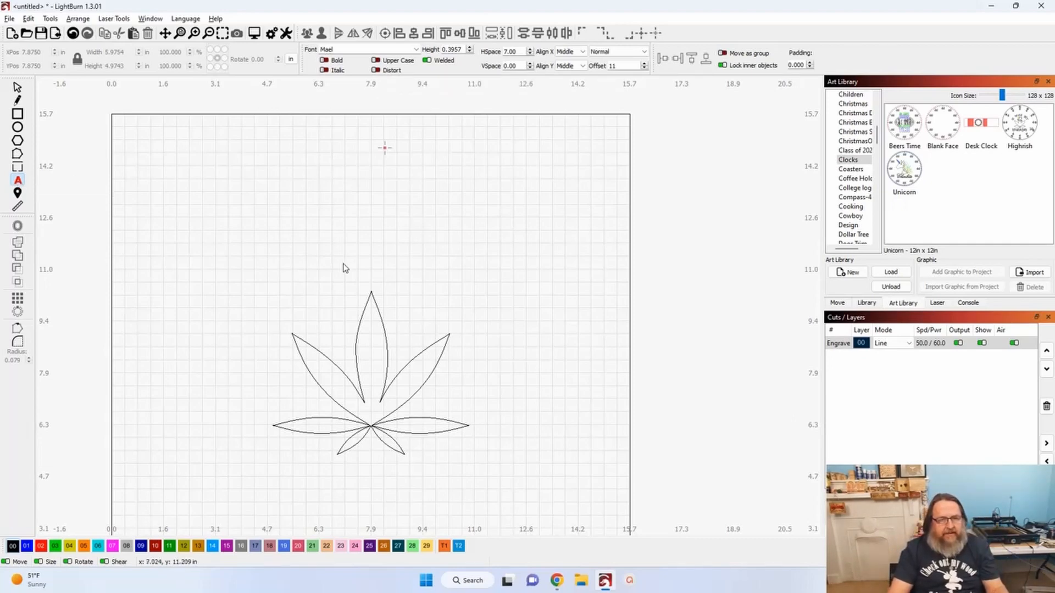
type("a")
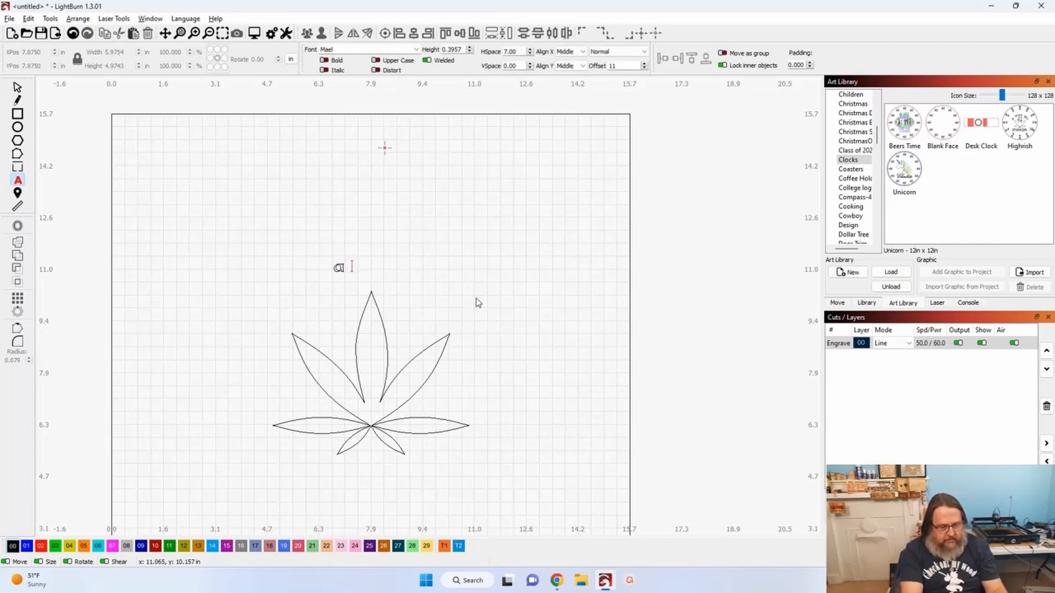
type(" wee bit")
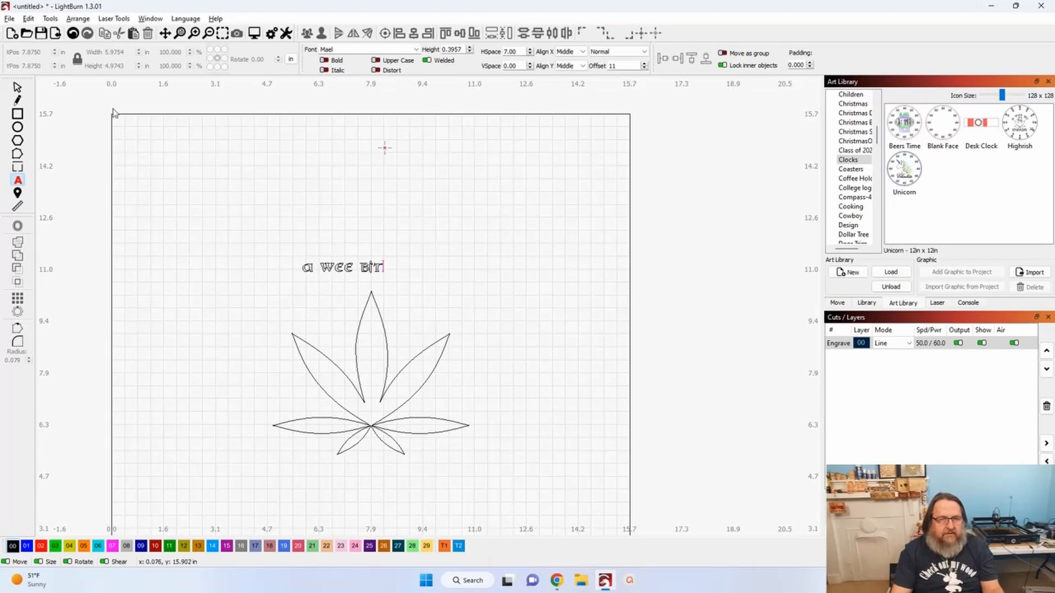
Align the "a wee bit" text and the plant outline on their vertical centre line.
left_click(18, 89)
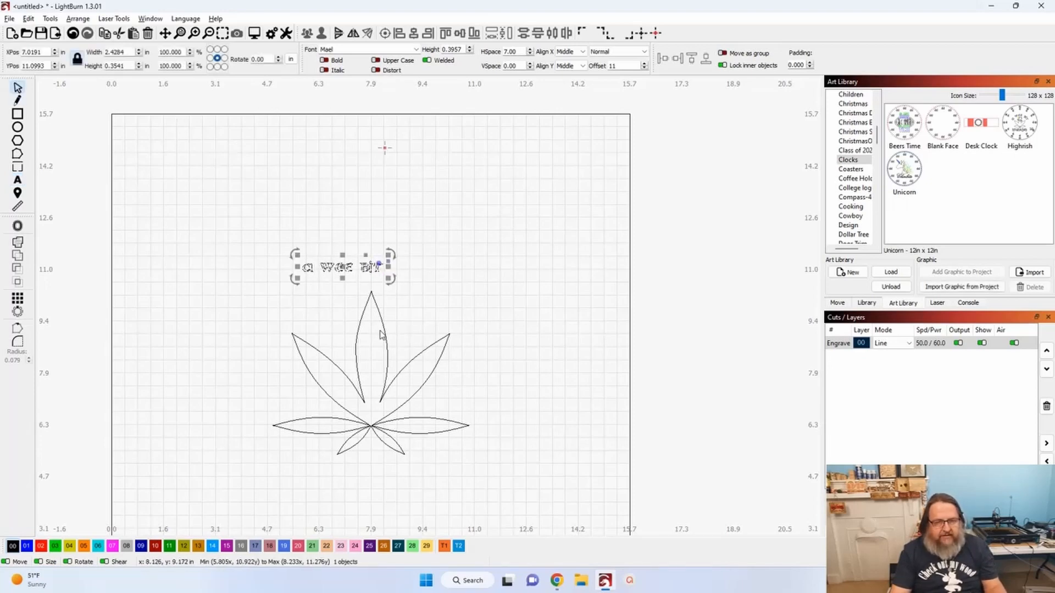
key("ctrl+a")
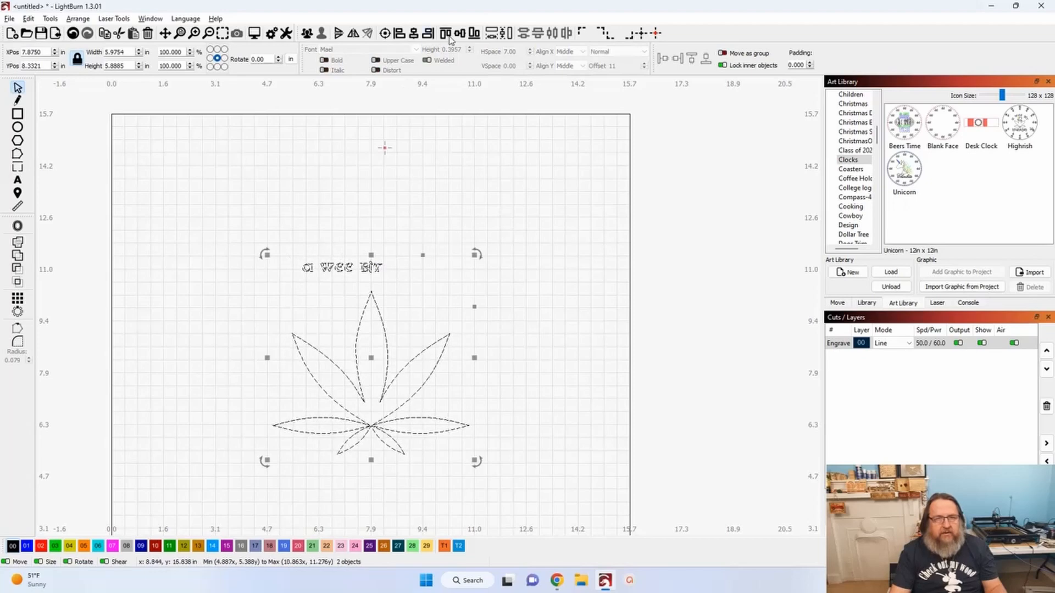
left_click(417, 37)
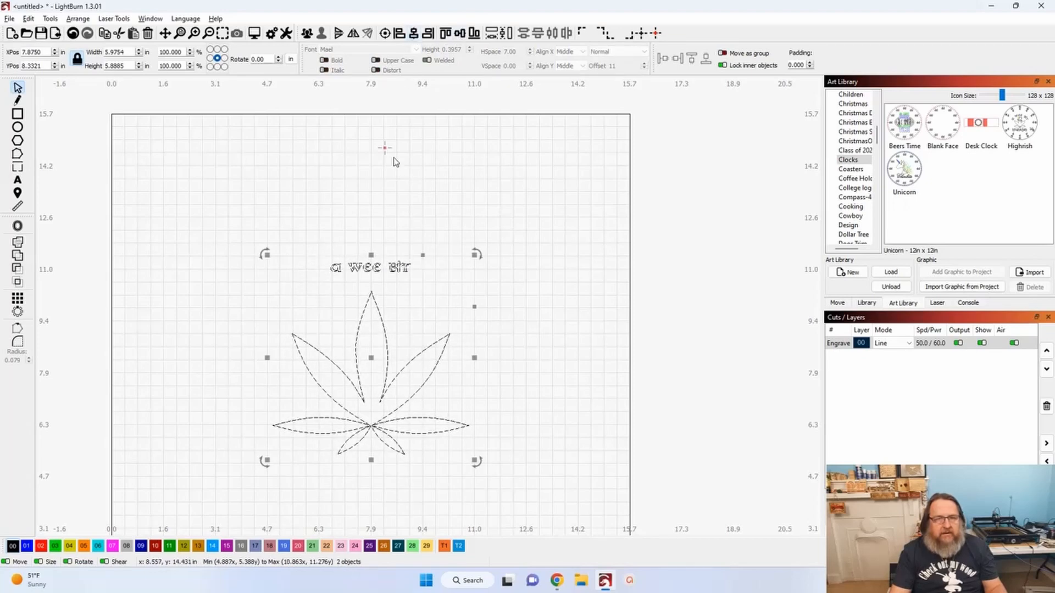
left_click(404, 125)
Enlarge the "a wee bit" text to about 5.86 in wide and bend it into an arch over the upright leaf.
left_click(407, 265)
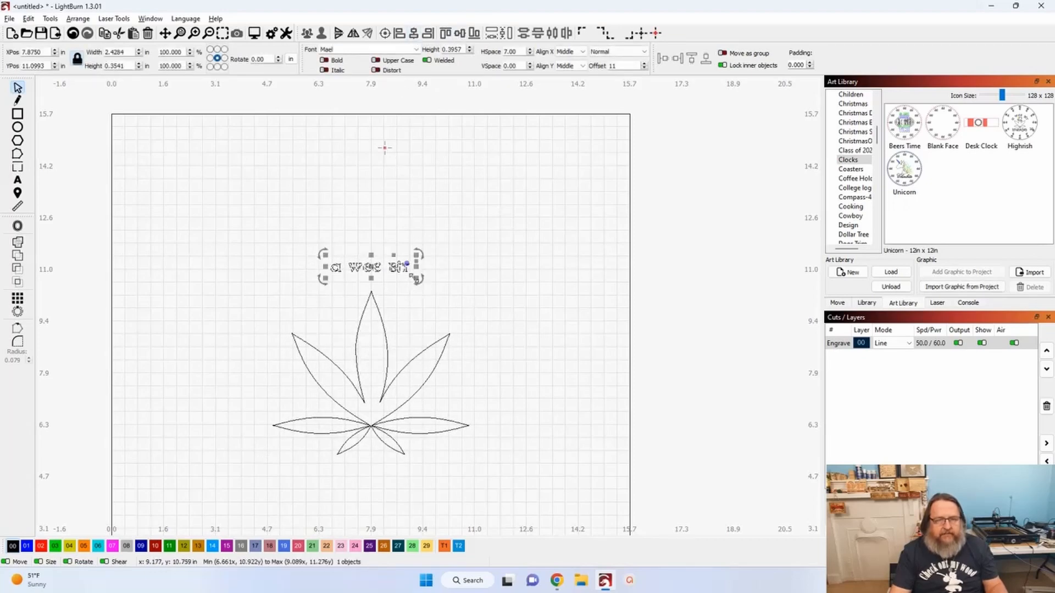
left_click_drag(416, 279, 421, 287)
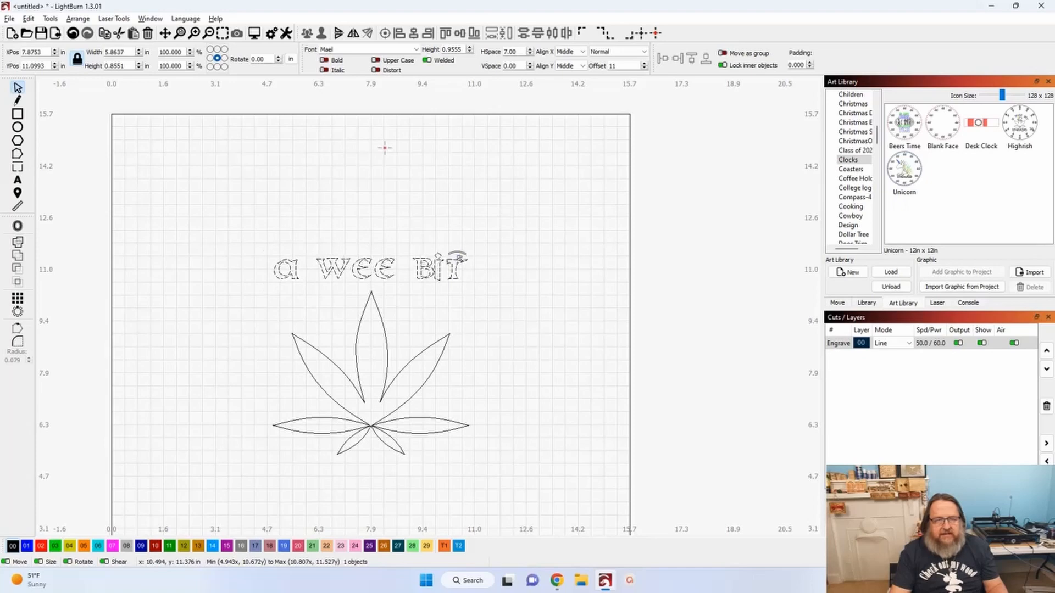
left_click_drag(458, 251, 455, 284)
left_click_drag(479, 330, 499, 208)
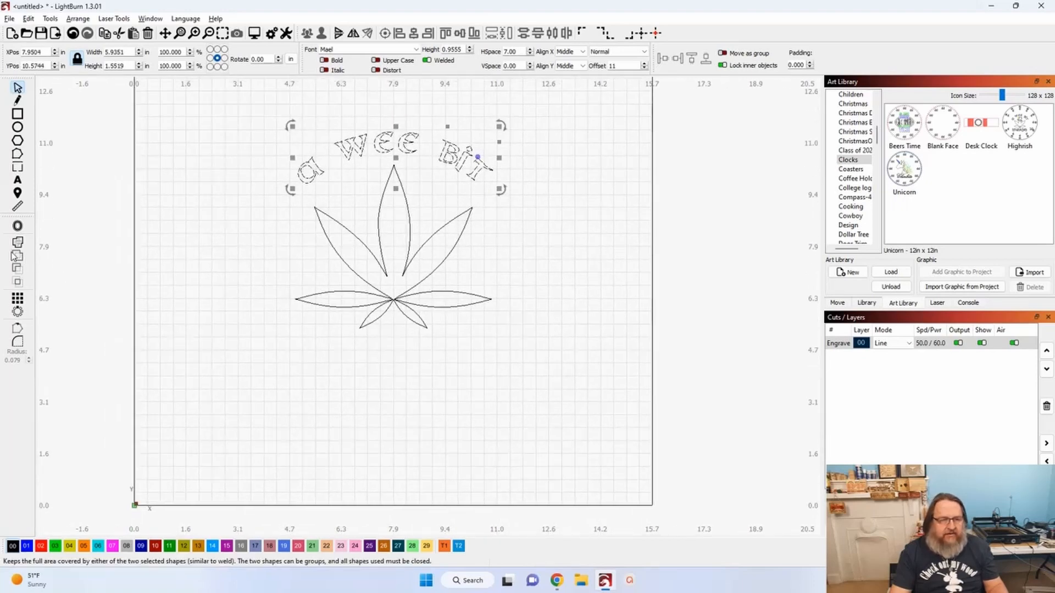
Add the text "highrish" below the plant outline.
left_click(20, 184)
left_click(389, 354)
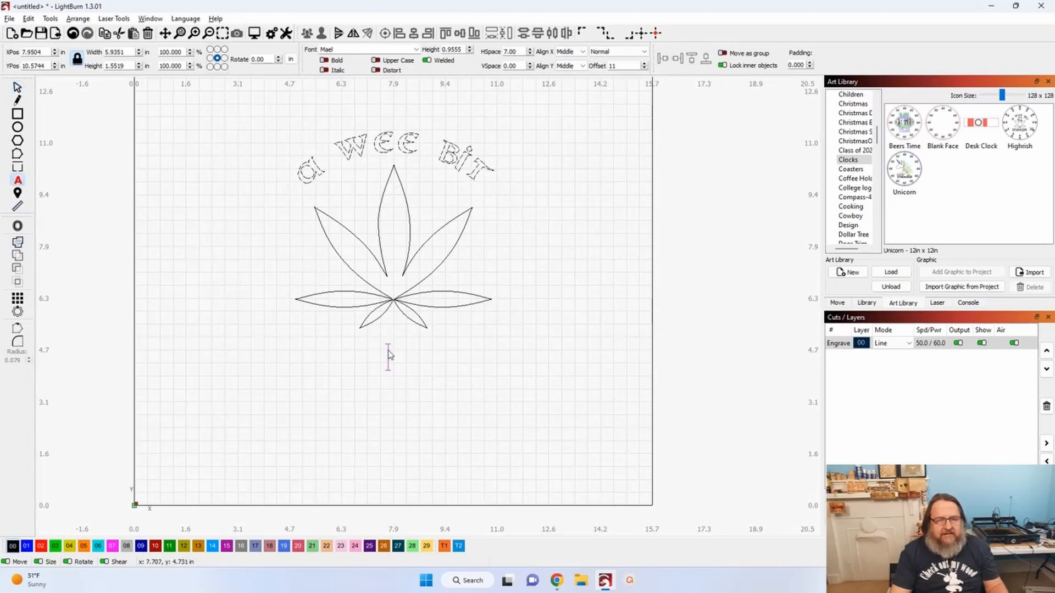
type("hgi")
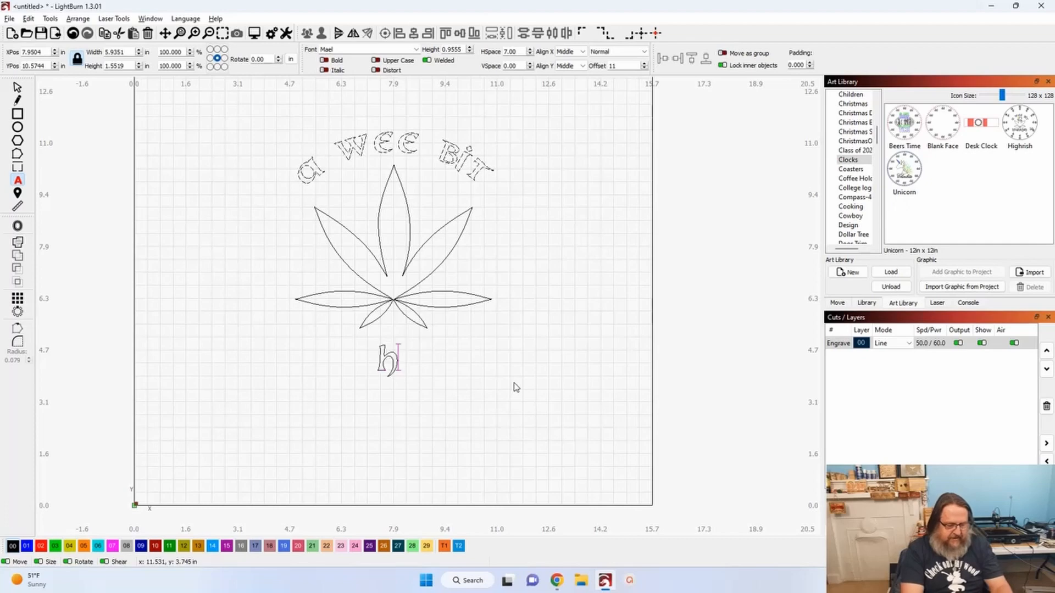
key("BackSpace")
key("BackSpace")
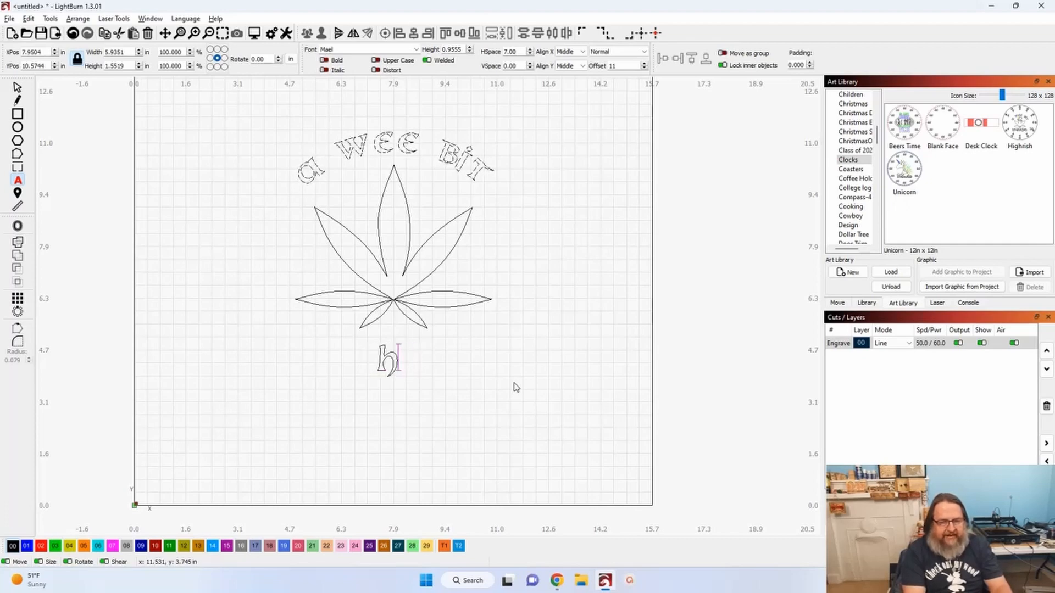
type("igh")
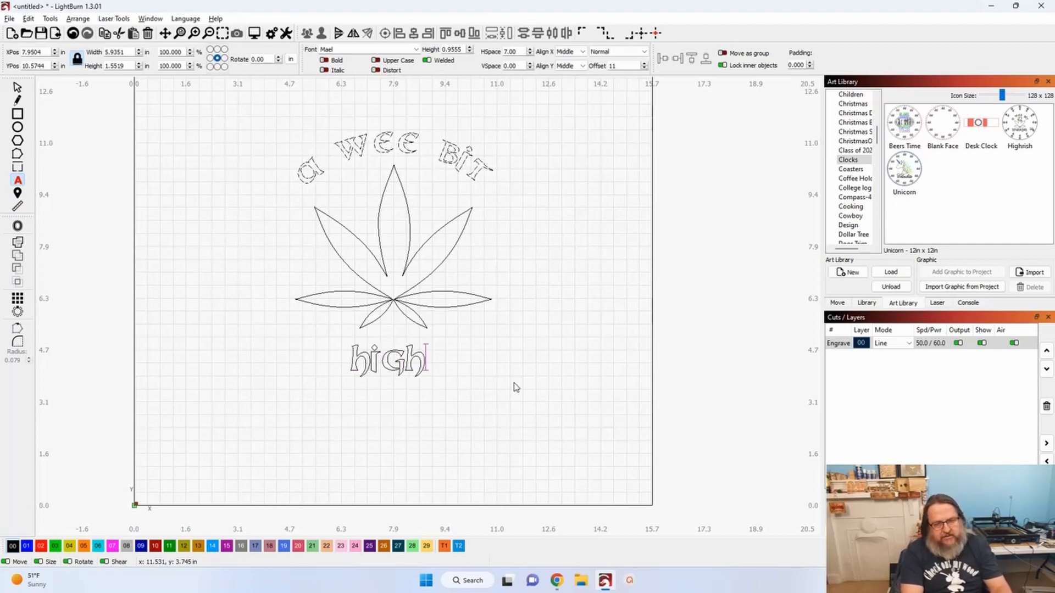
type("rish")
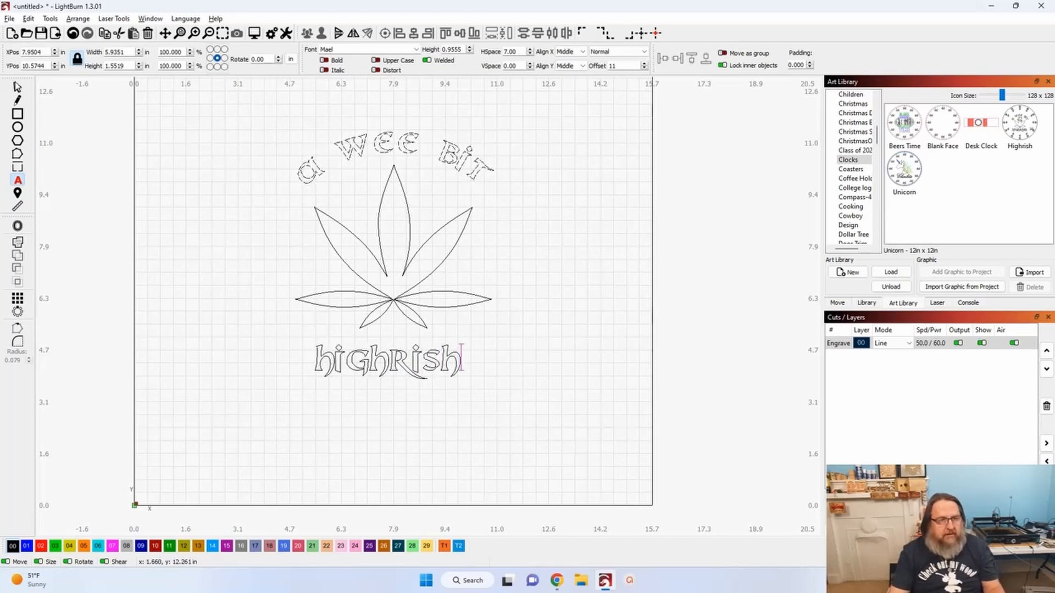
Align the "highrish" text and the plant outline on their vertical centre line.
left_click(17, 88)
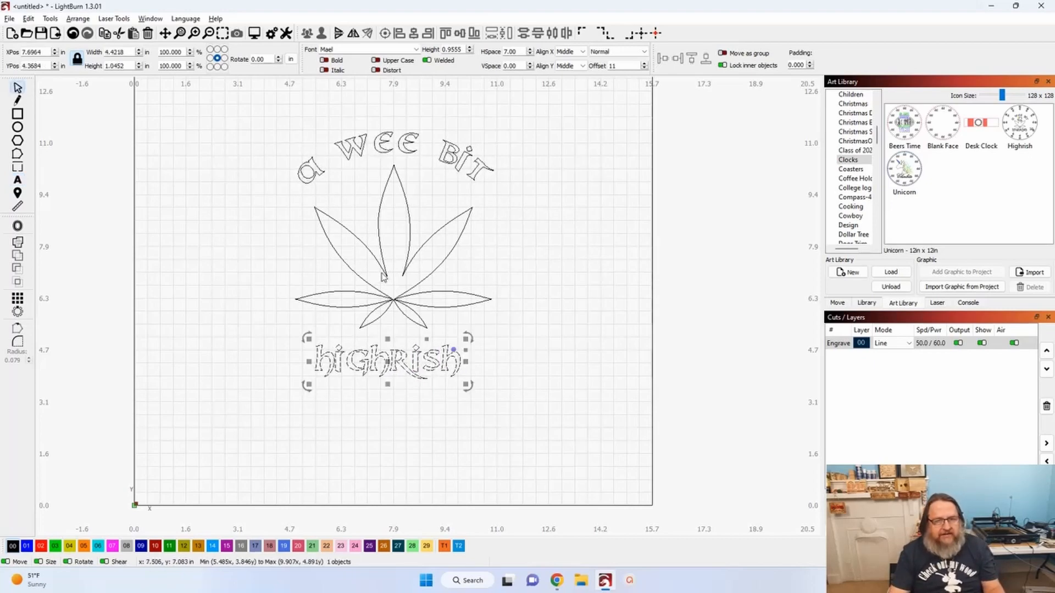
left_click(393, 300, "shift")
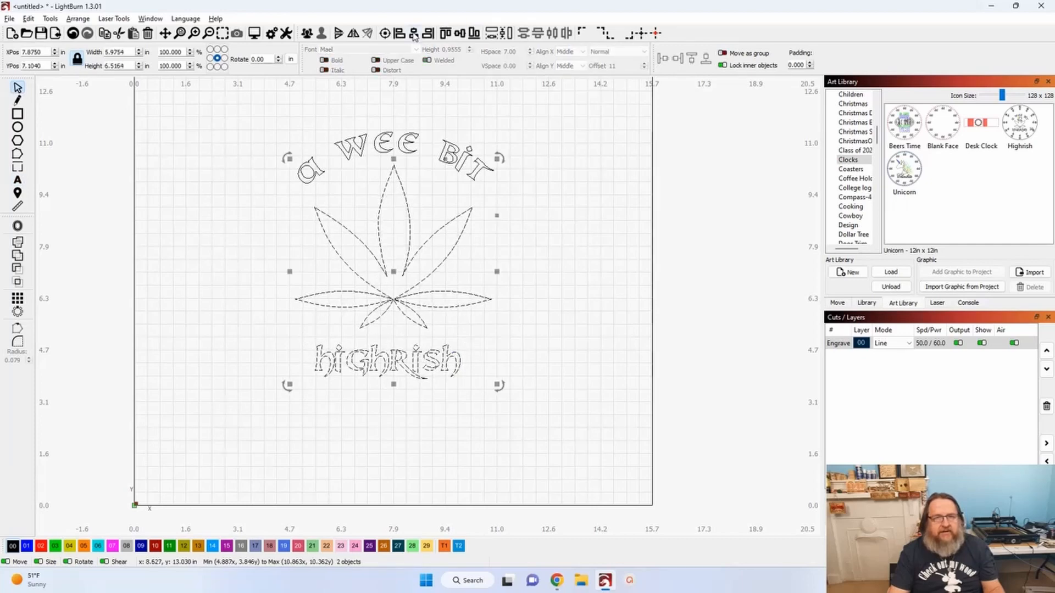
left_click(461, 378)
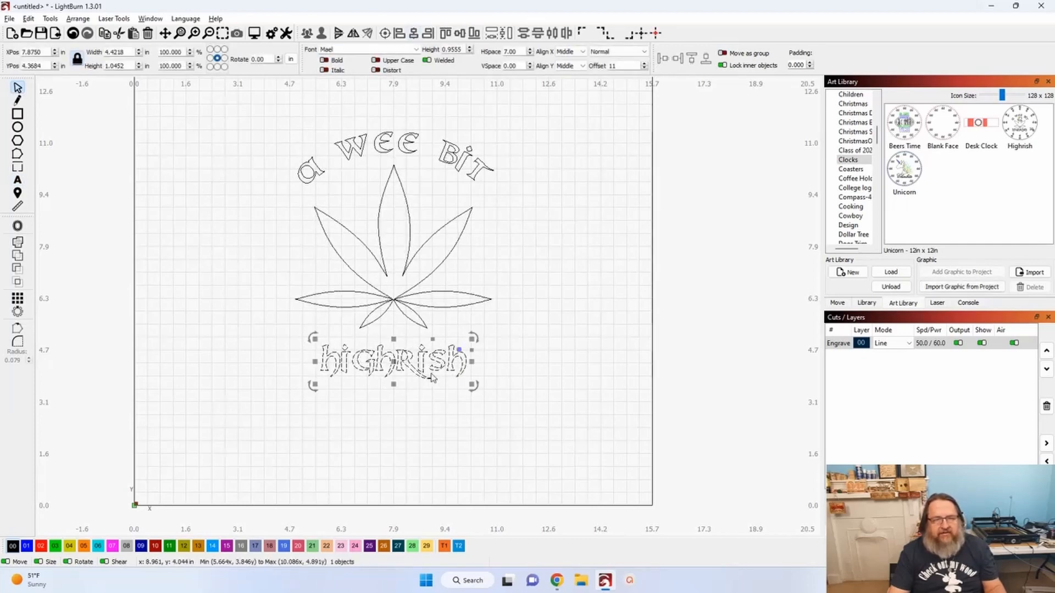
Enlarge the "highrish" text to about 5.69 in wide and nudge it up about 0.16 in toward the plant.
left_click_drag(472, 384, 477, 391)
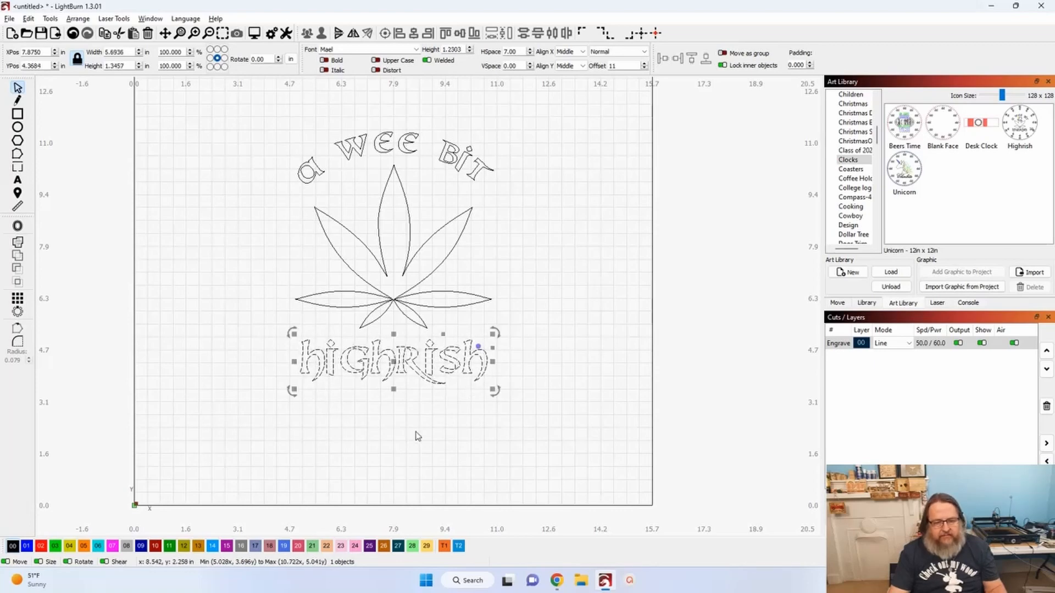
key("Up")
key("Up")
key("Up")
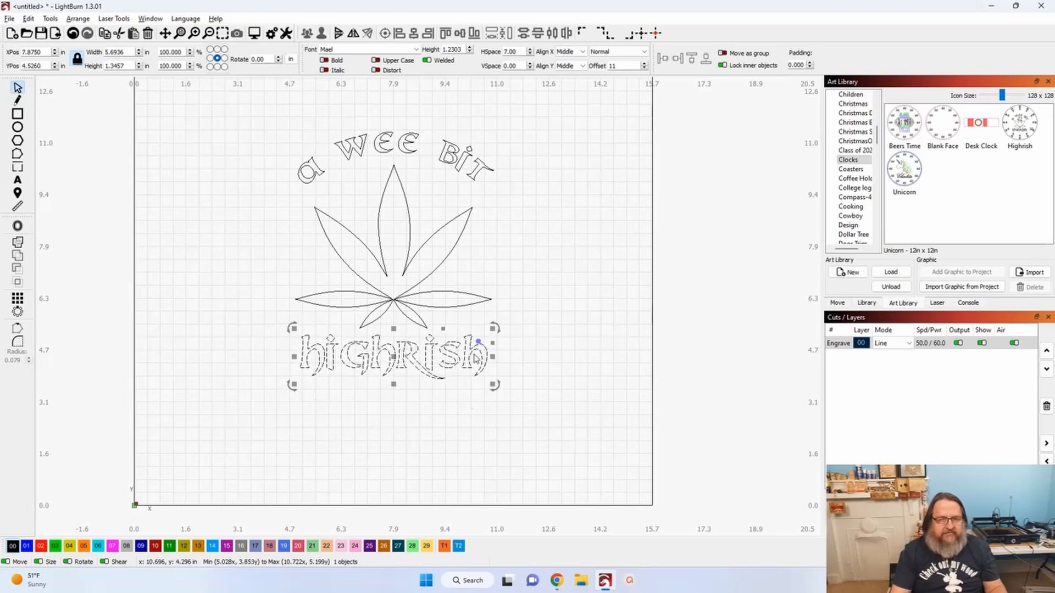
Move the arched "a wee bit" text down about 0.08 in toward the upright leaf.
left_click(374, 147)
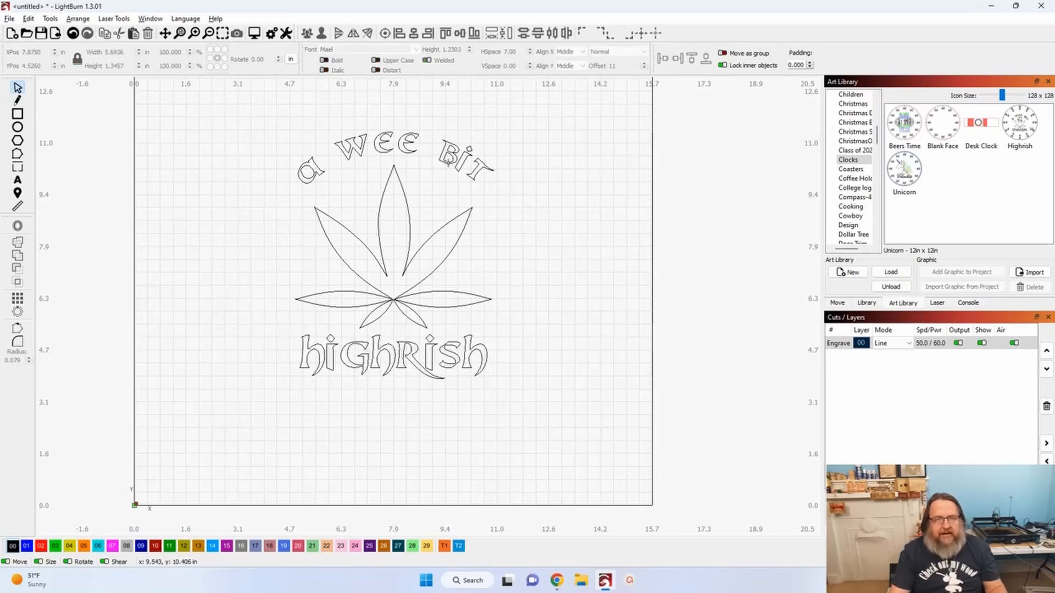
left_click(450, 159)
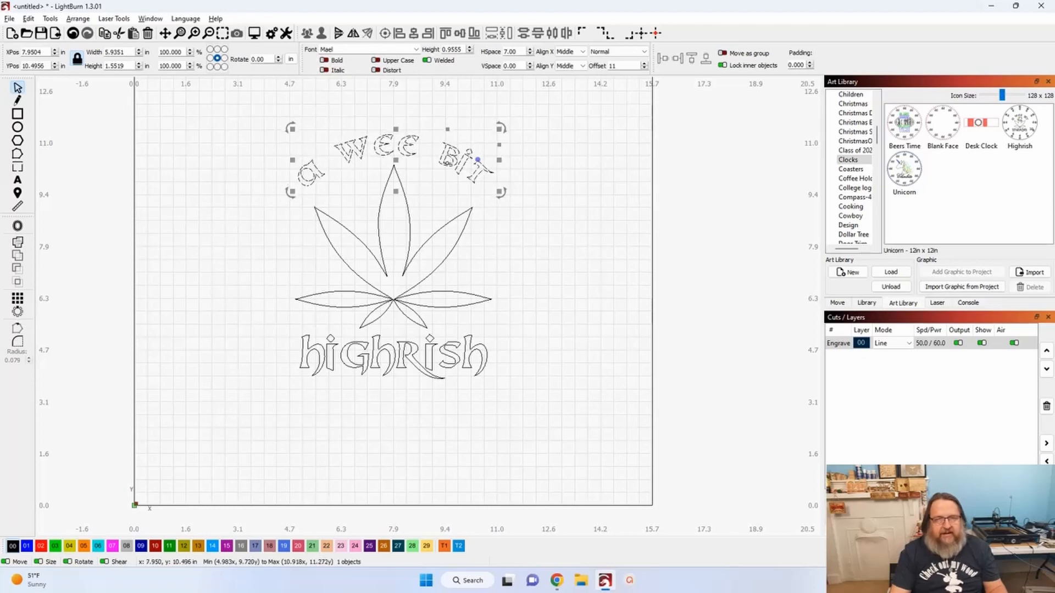
left_click(240, 161)
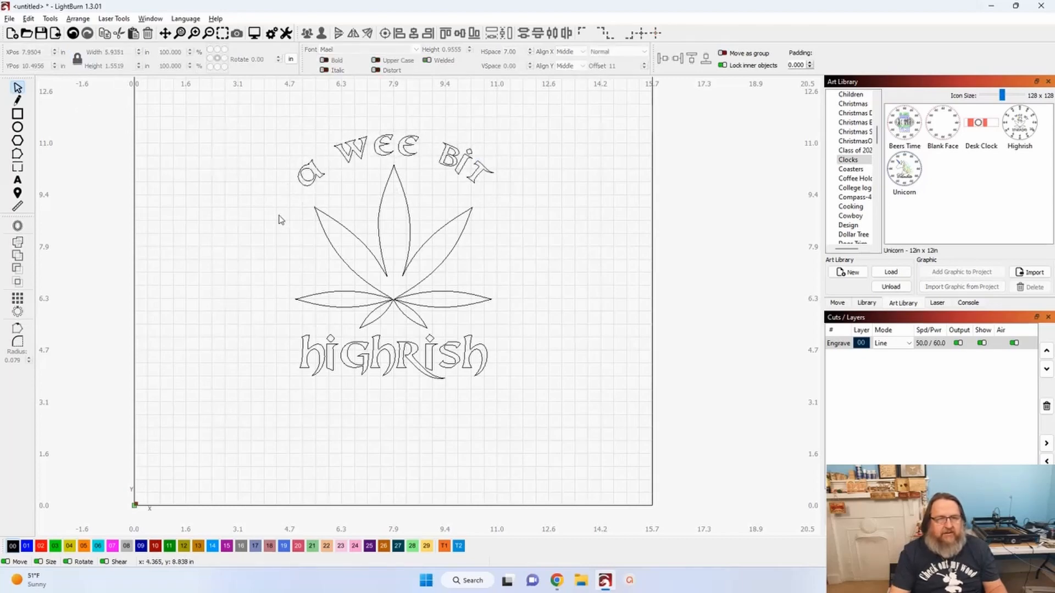
Select both texts and the plant outline and move them together to the page centre.
scroll(277, 215, "down", 4)
left_click_drag(250, 151, 444, 357)
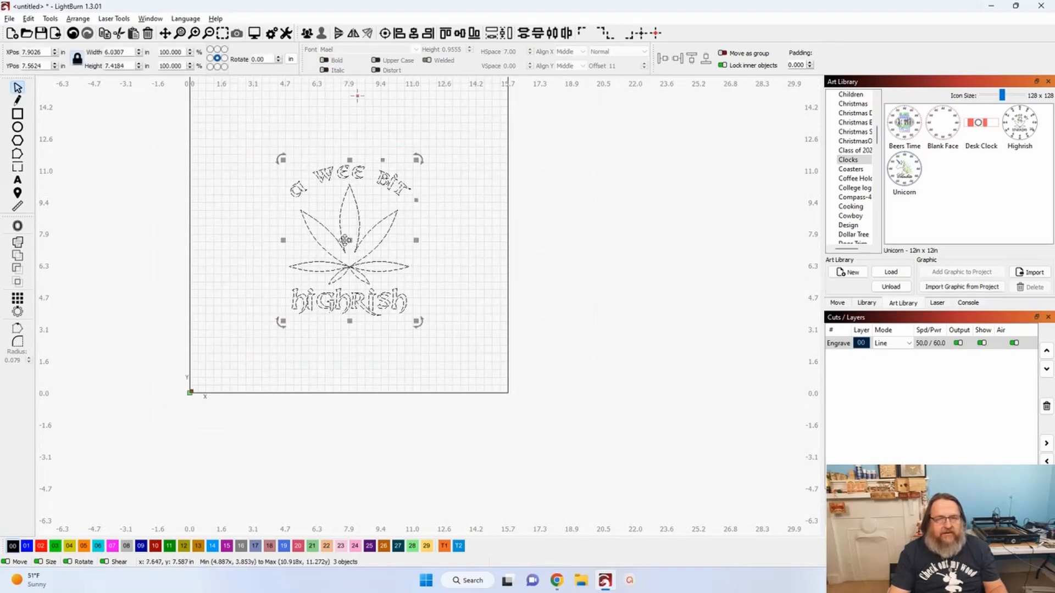
left_click_drag(351, 244, 353, 187)
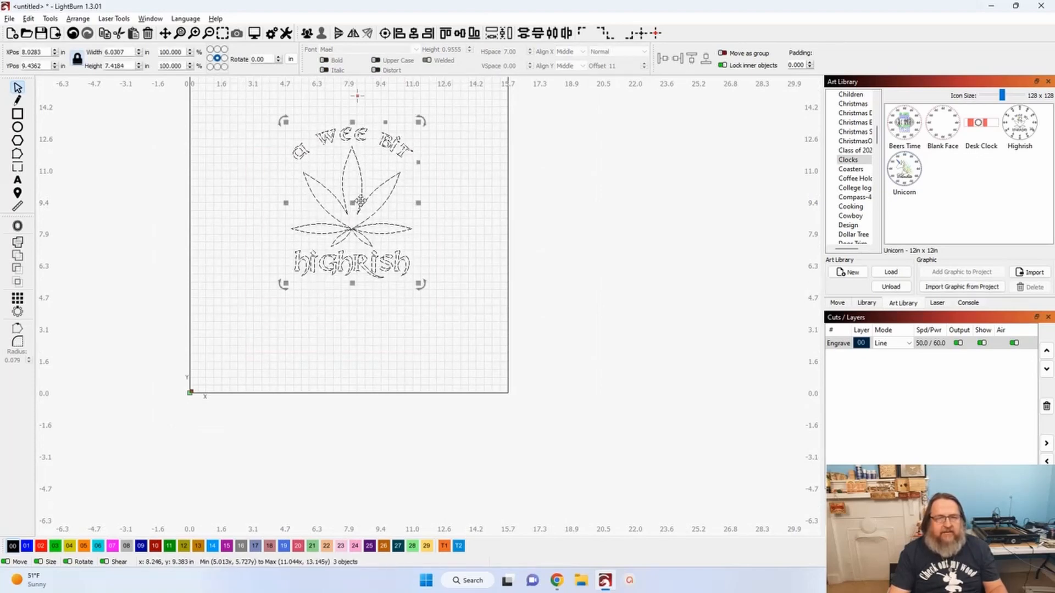
key("p")
scroll(607, 207, "down", 2)
left_click_drag(607, 207, 603, 346)
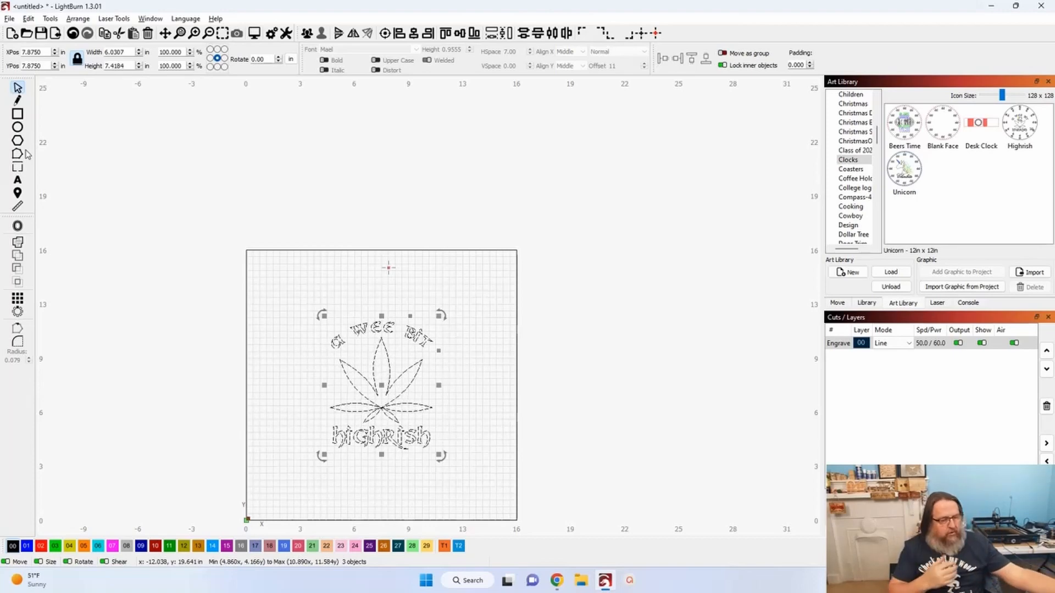
Draw a circle about 8.29 in across beside the work area and assign it to tool layer T2.
left_click(18, 127)
left_click_drag(568, 213, 711, 356)
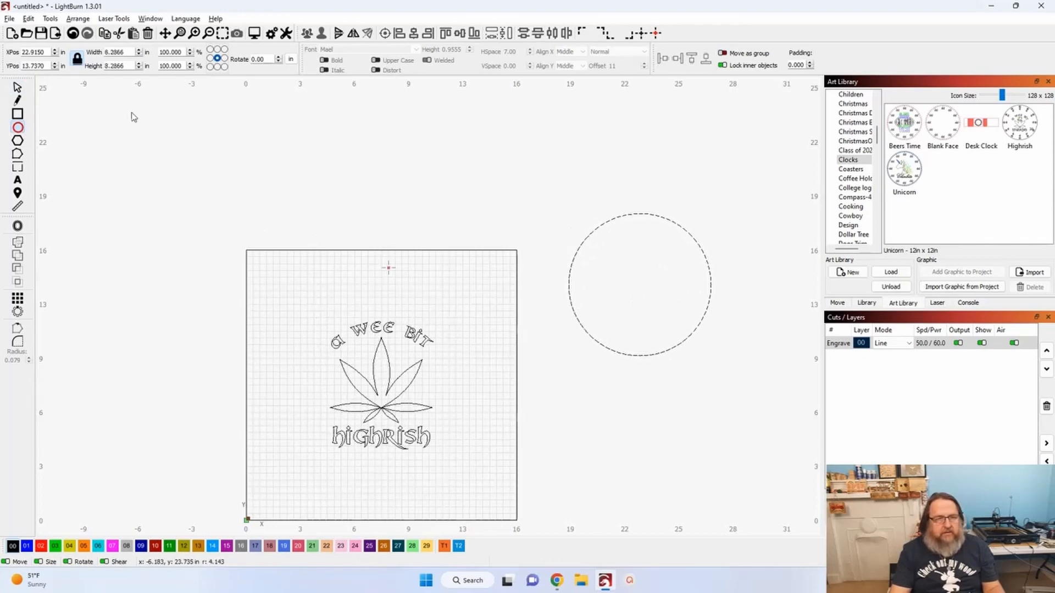
left_click(17, 88)
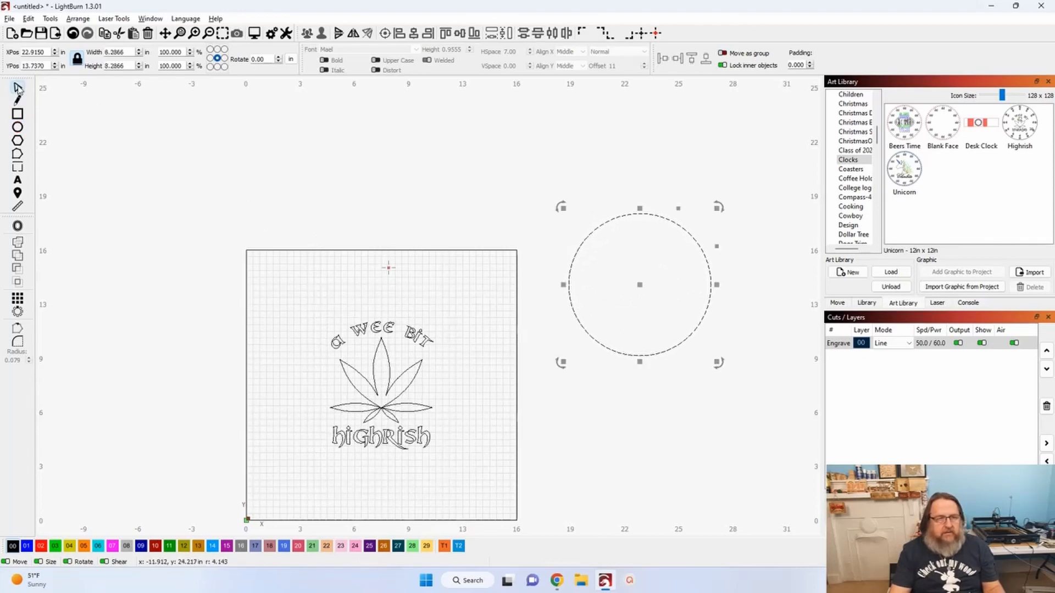
left_click(459, 545)
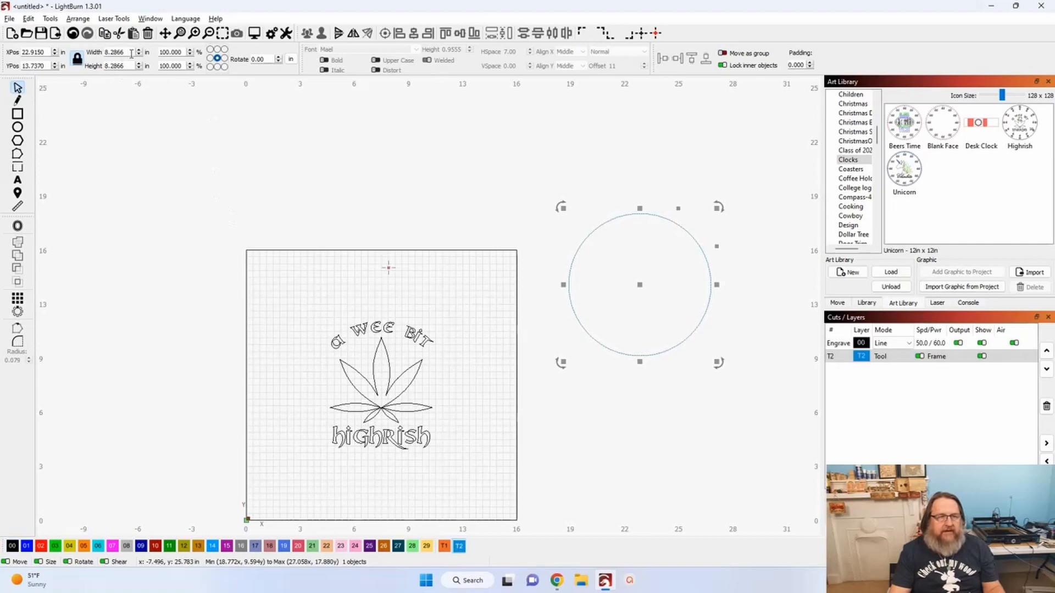
Set the circle's width and height to 8.25 in and move it to the page centre around the design.
double_click(110, 55)
type("8.")
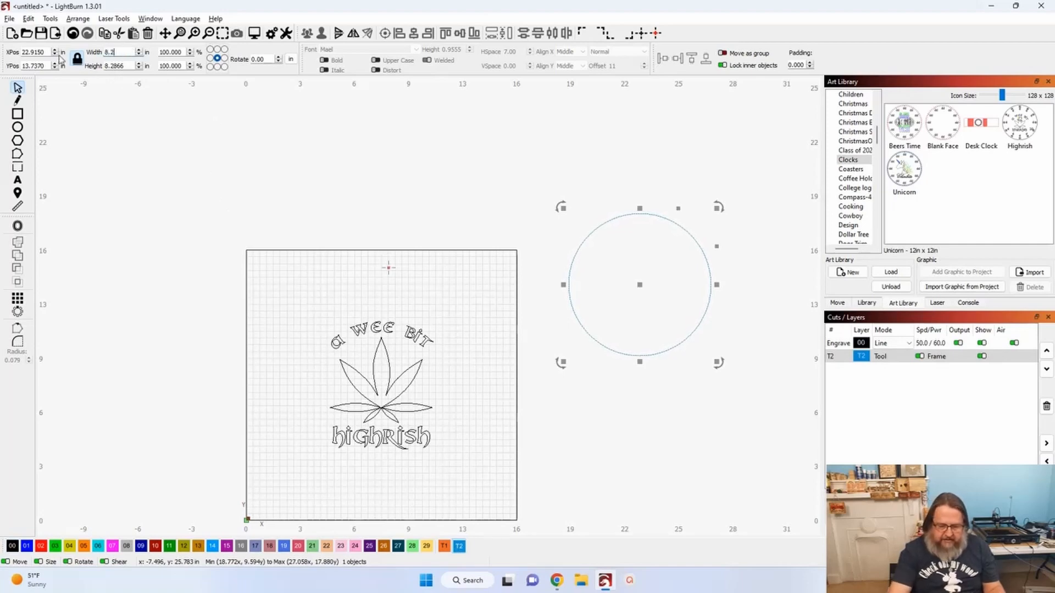
key("Tab")
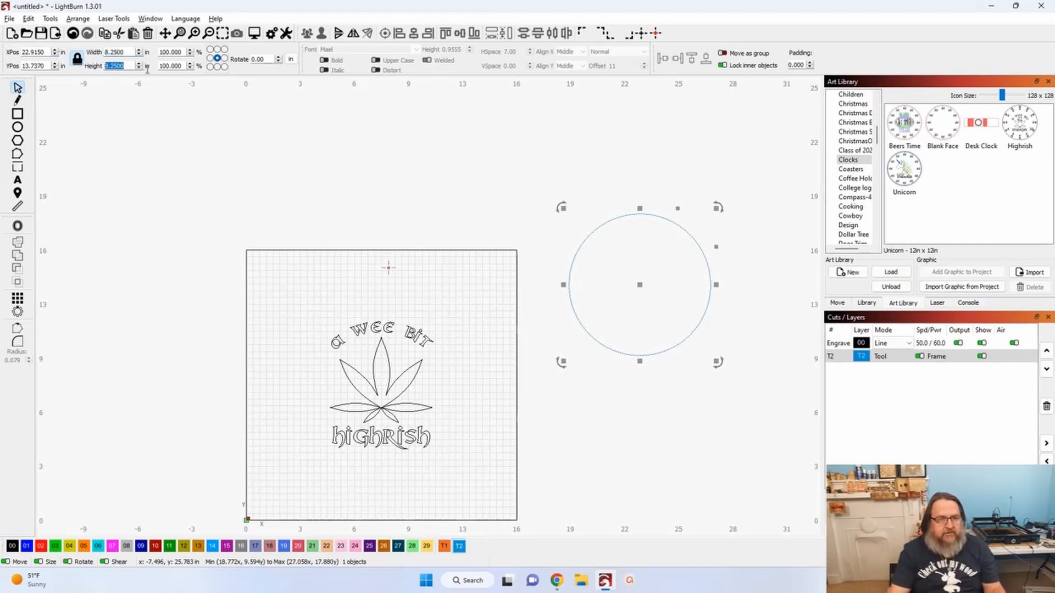
left_click(641, 35)
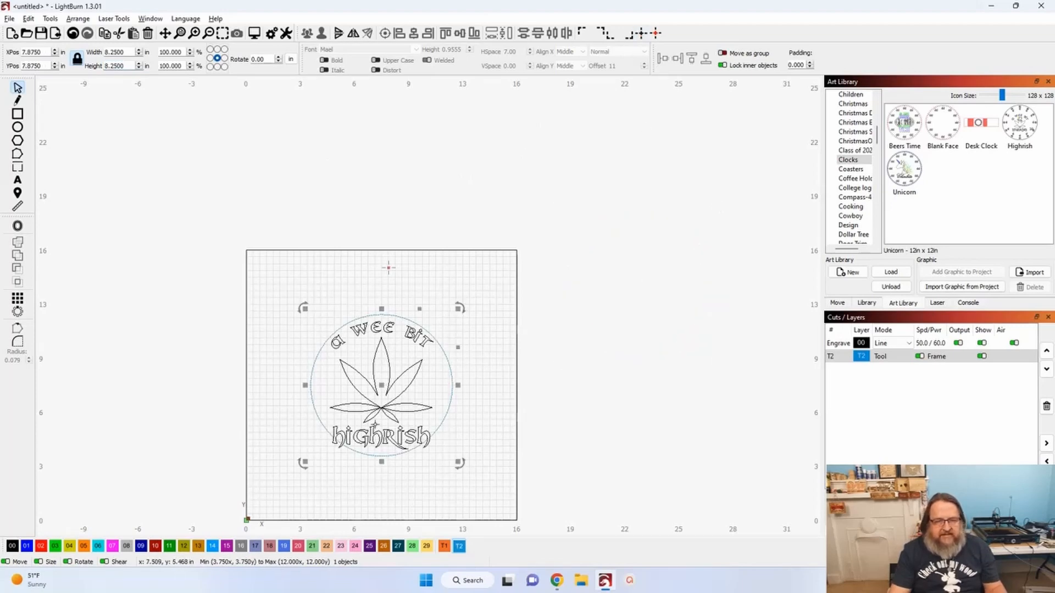
Scale both texts and the plant outline together about their centre down to about 2.45 in wide and 3.01 in high.
left_click(472, 419)
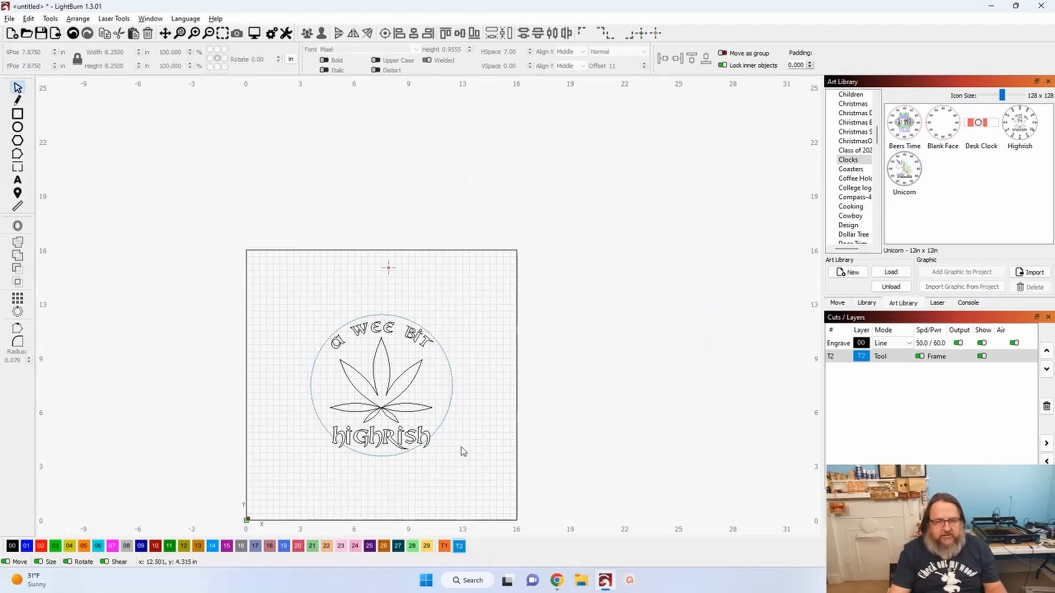
scroll(314, 321, "up", 2)
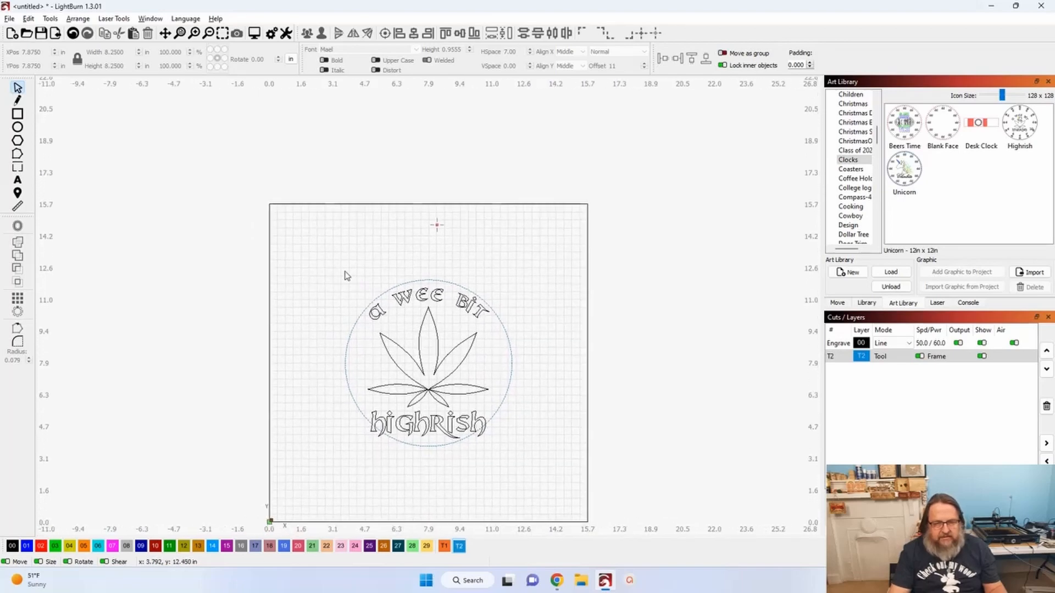
left_click_drag(320, 279, 506, 483)
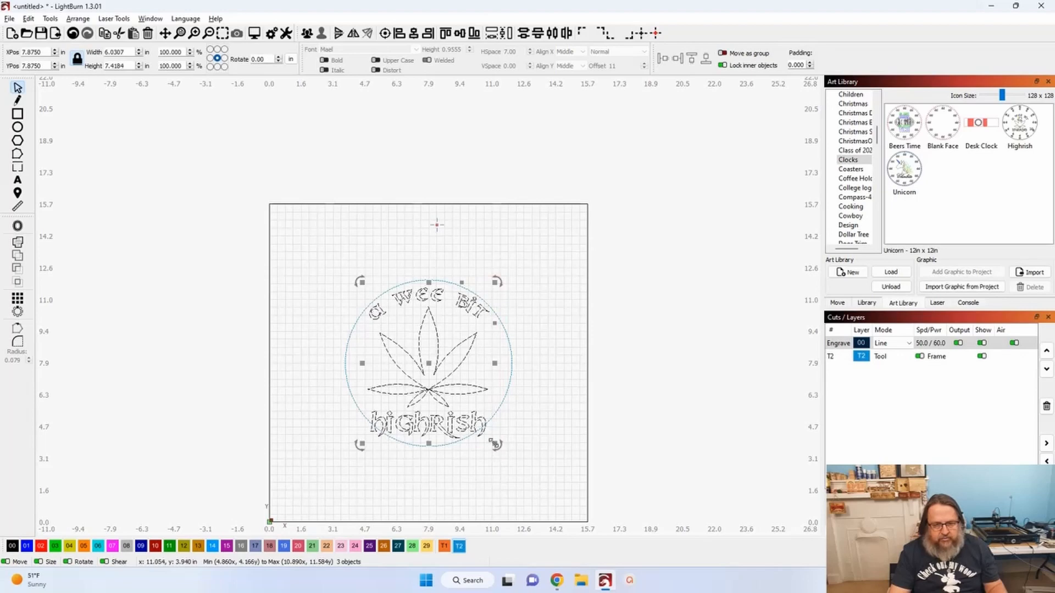
left_click_drag(496, 444, 453, 400)
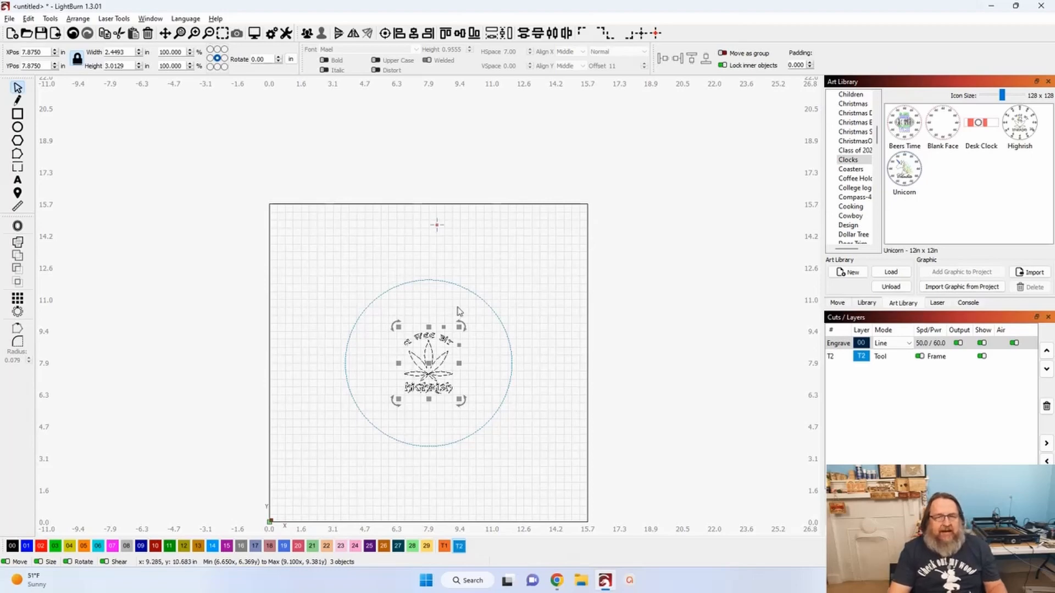
Add the text "4" at the twelve o'clock position just inside the guide circle.
scroll(363, 296, "right", 3)
scroll(363, 296, "down", 1)
scroll(363, 296, "up", 3)
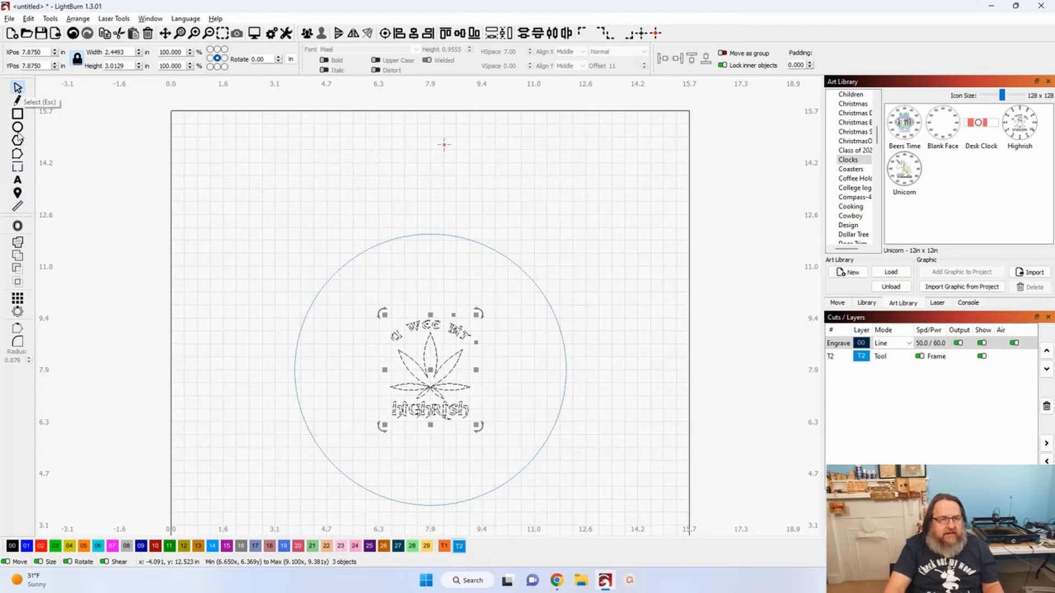
left_click(18, 180)
left_click(433, 258)
type("4")
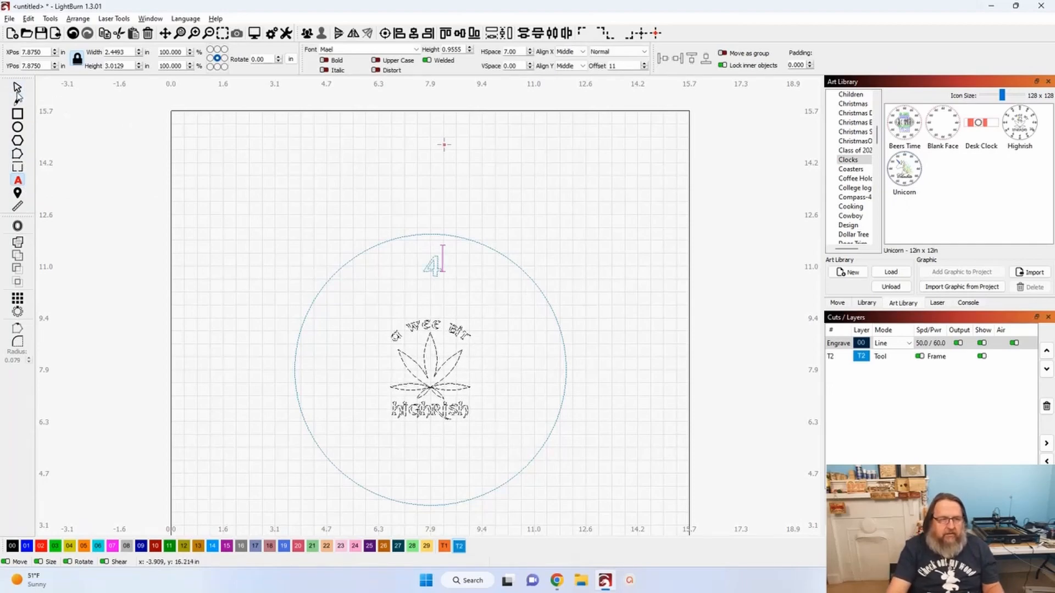
Nudge the "4" up closer to the guide circle's upper edge and assign it to layer 00.
left_click(17, 87)
key("Up")
key("Up")
key("Up")
key("Up")
key("Up")
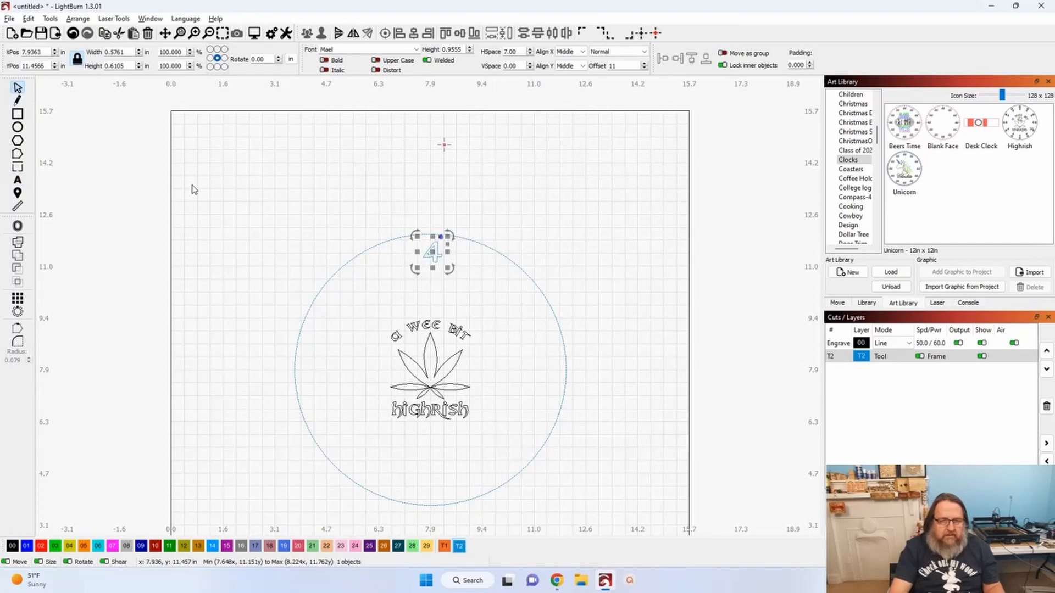
left_click(11, 546)
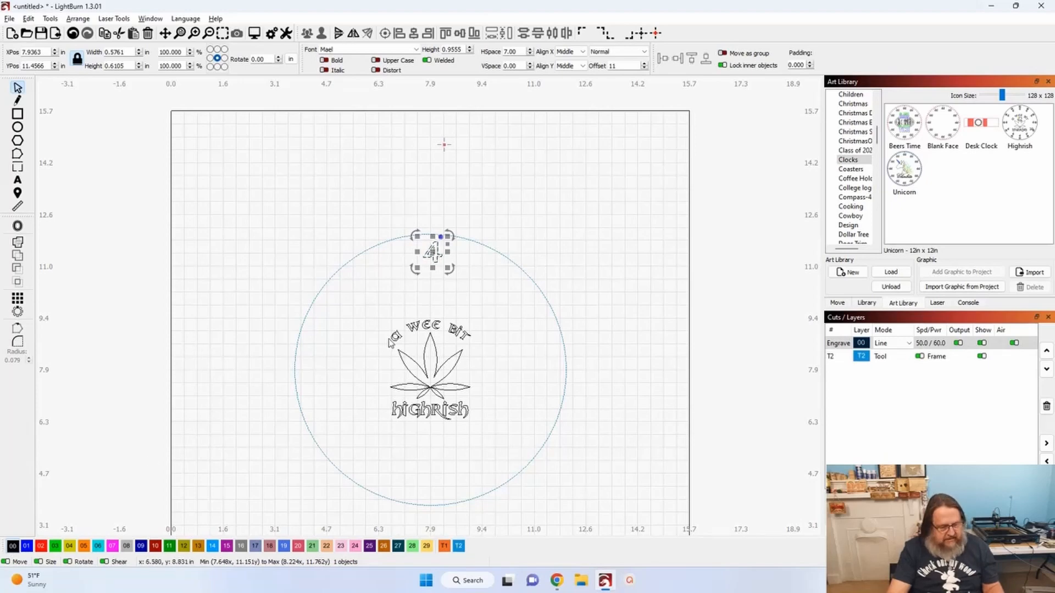
Create a circular array of 12 copies of the "4" around the guide circle's centre, without rotating the copies.
left_click(526, 275)
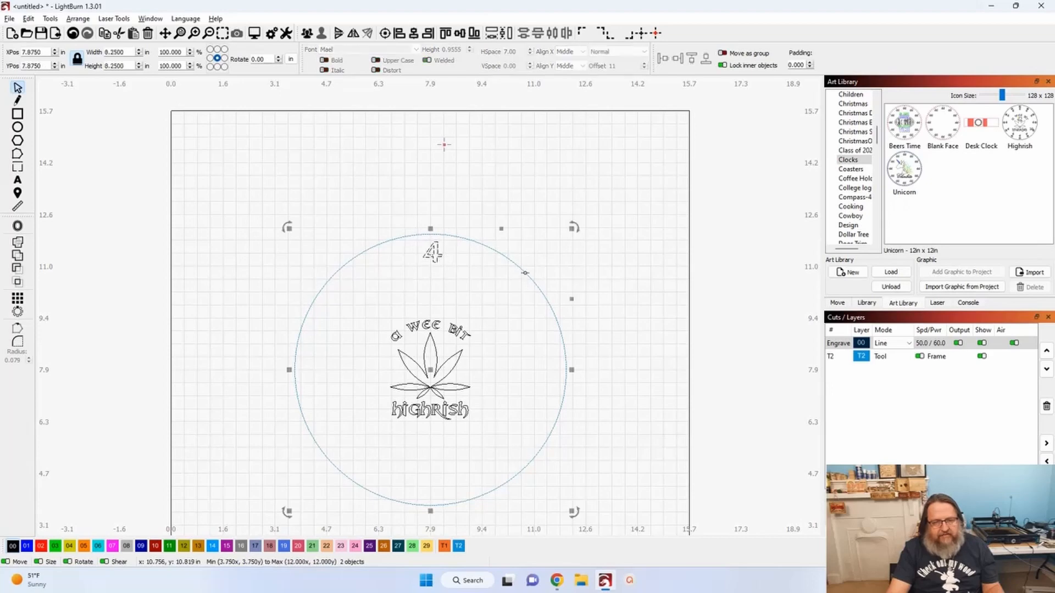
left_click(17, 312)
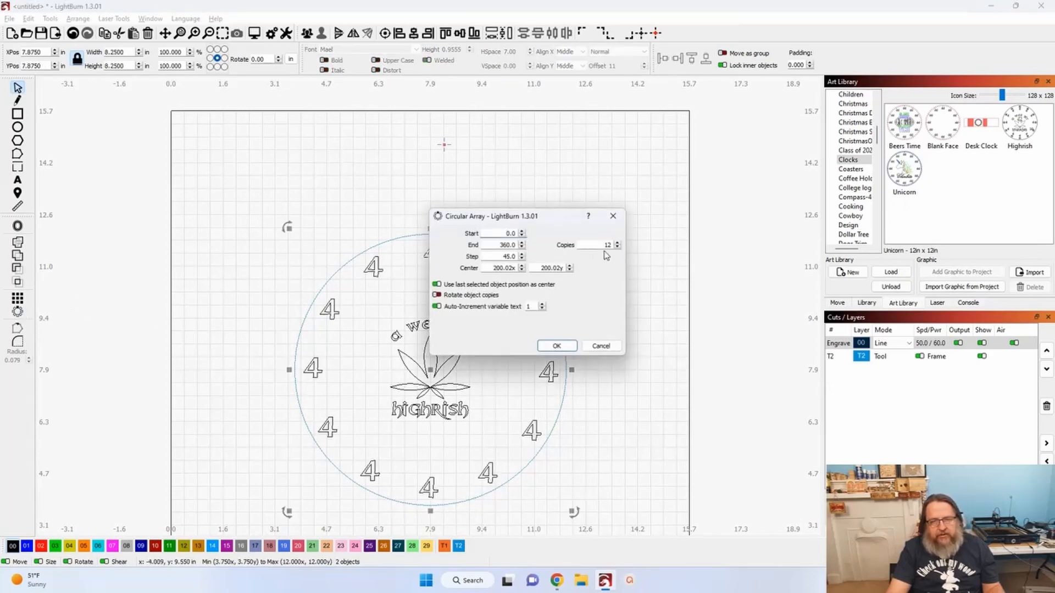
left_click_drag(553, 221, 789, 198)
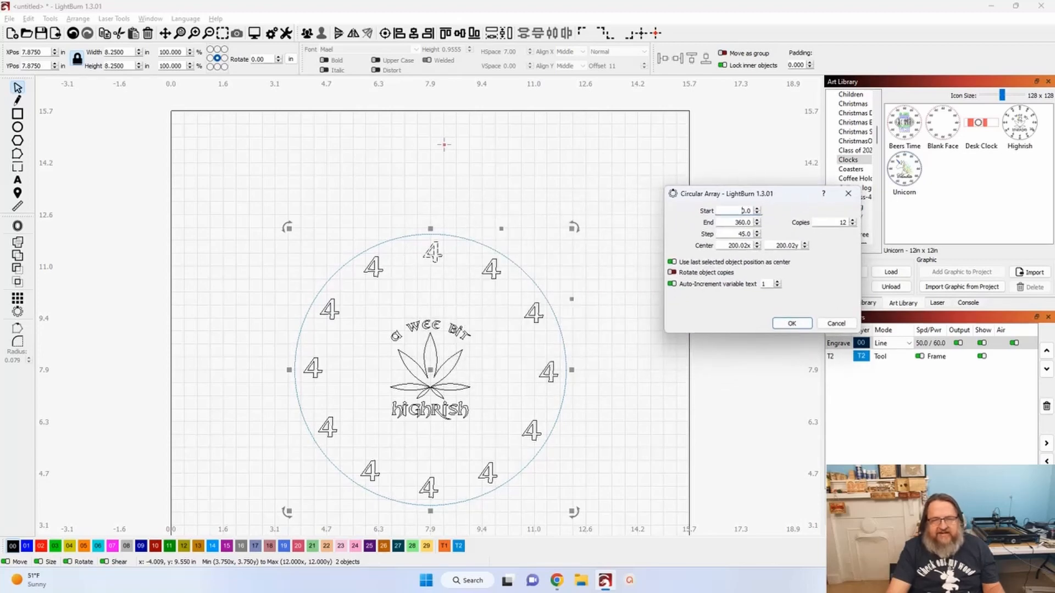
left_click(792, 324)
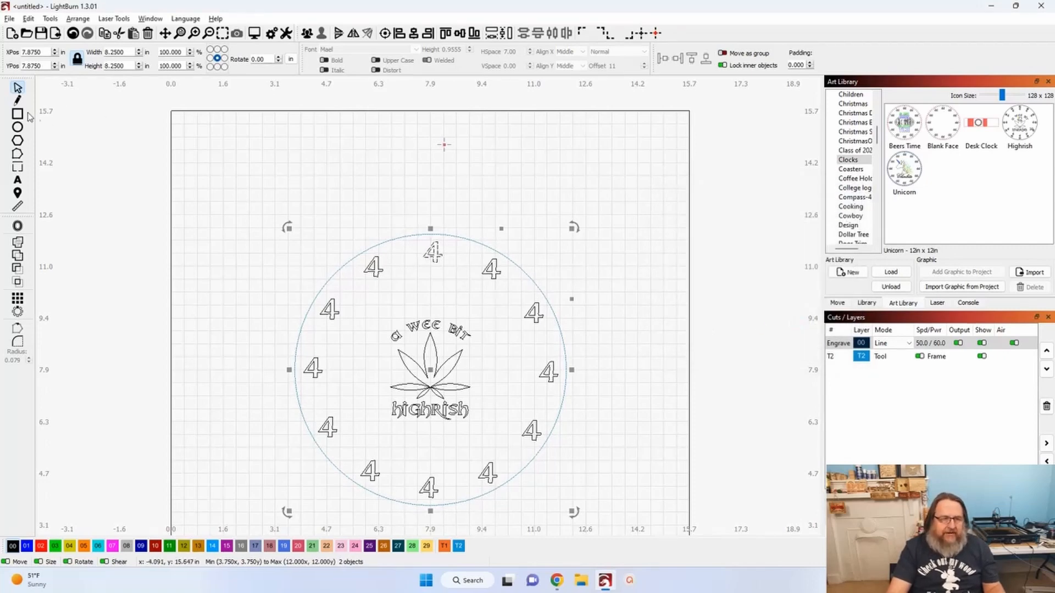
left_click(269, 294)
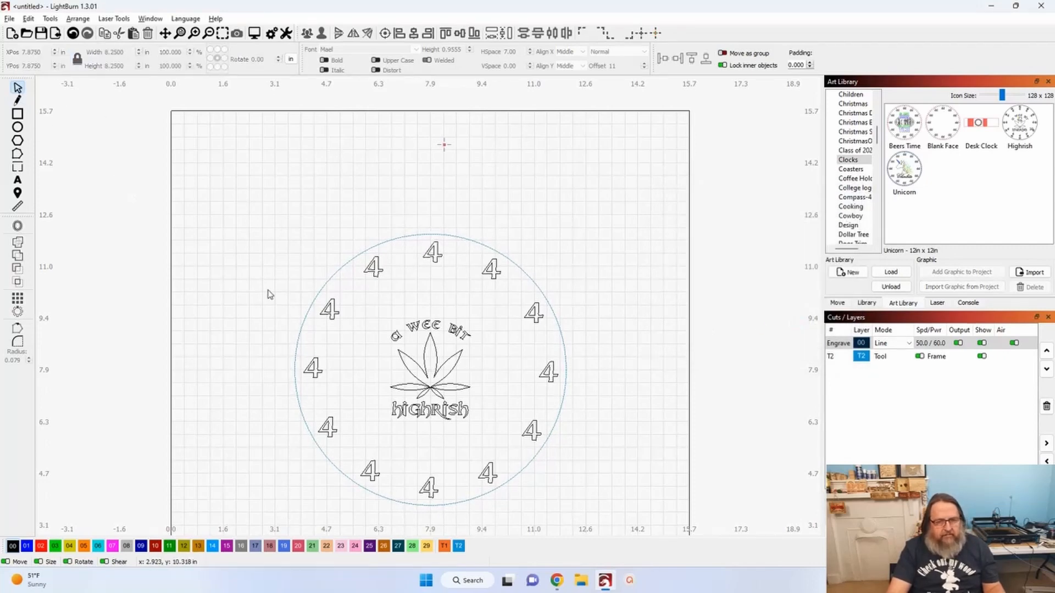
Change the "4" at the four o'clock position to "20".
left_click(18, 181)
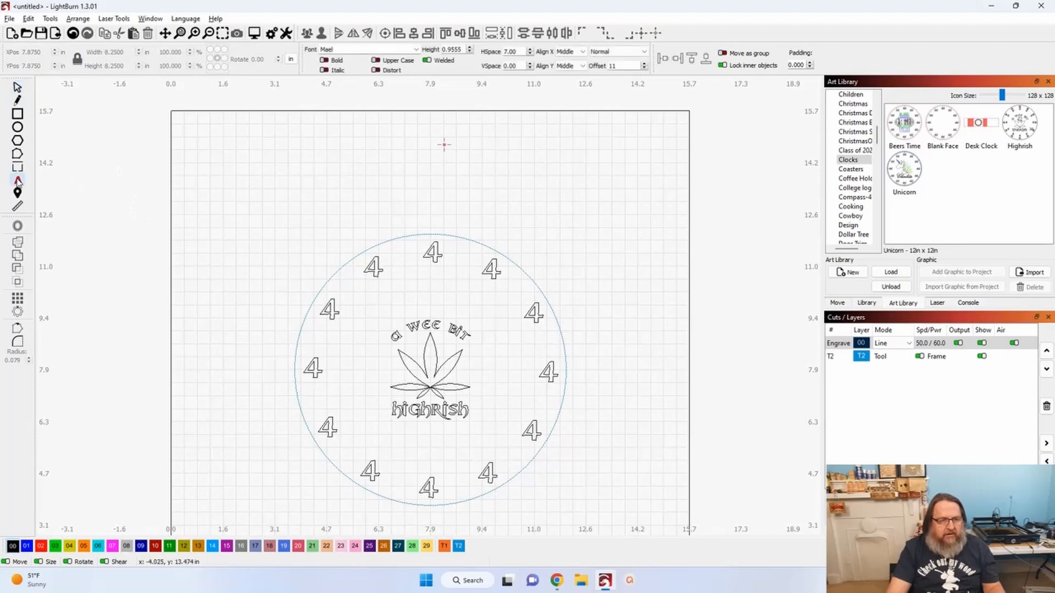
left_click(535, 429)
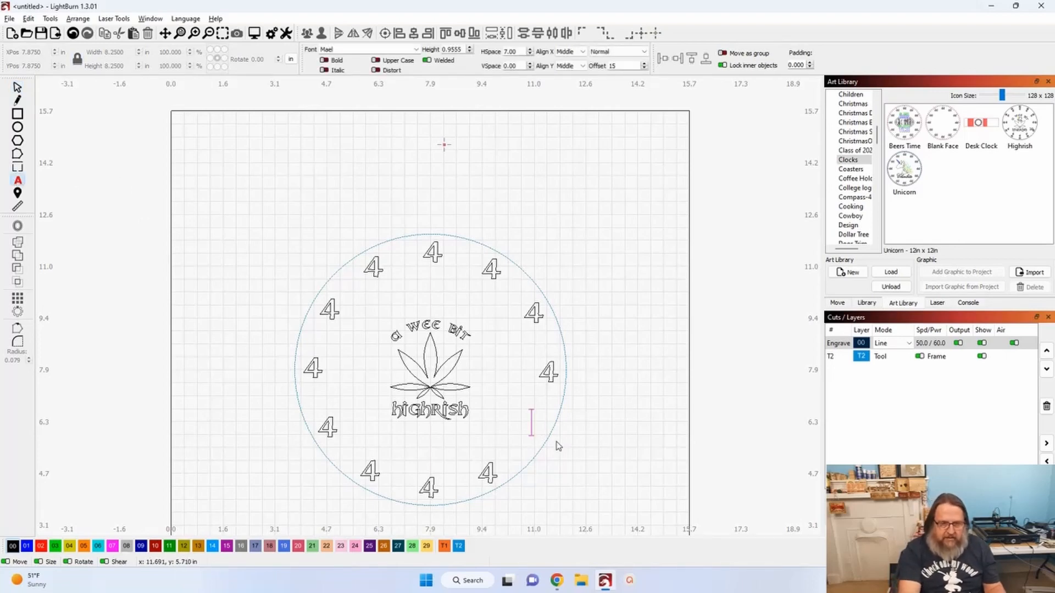
type("20")
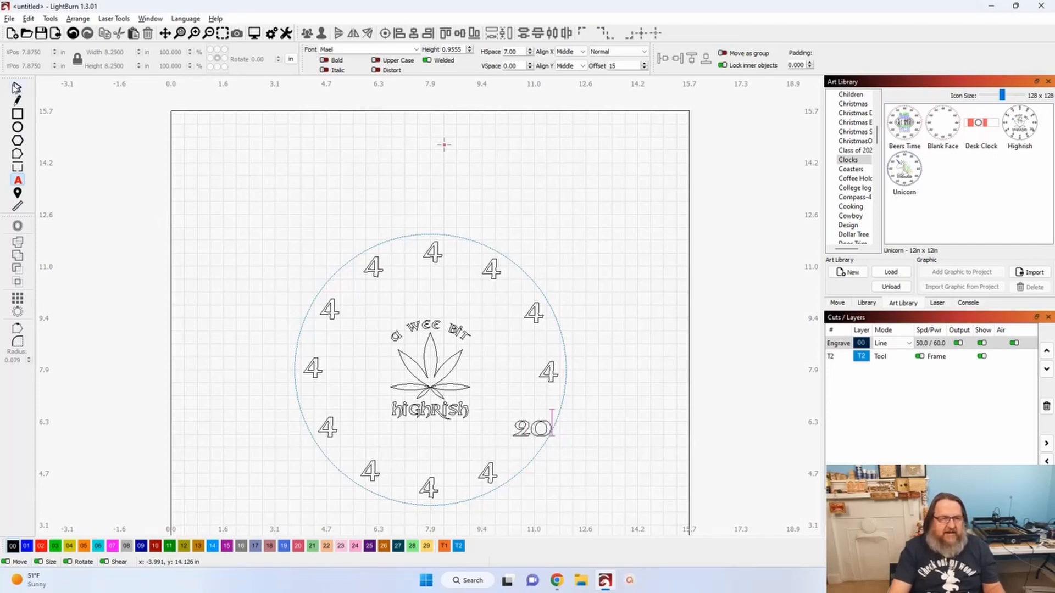
left_click(18, 88)
scroll(124, 191, "down", 2)
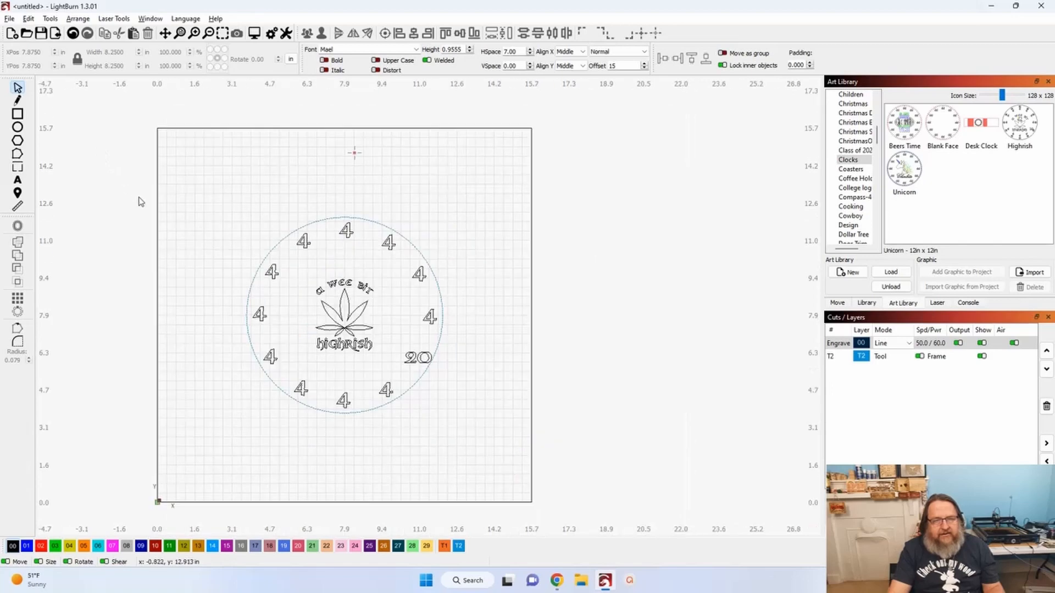
left_click_drag(161, 209, 229, 209)
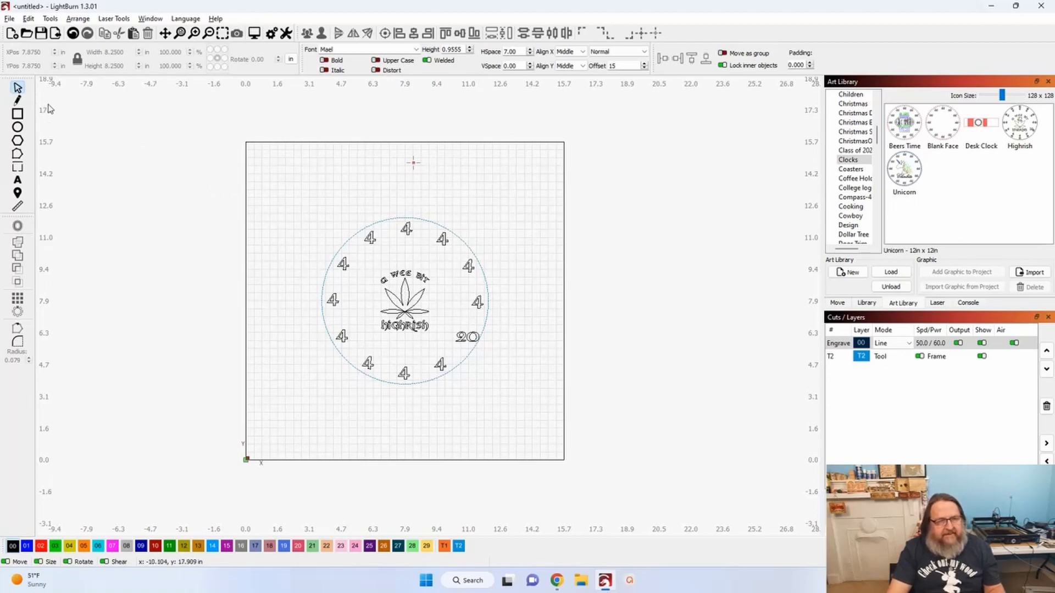
Assign both central texts and the plant outline to layer 01.
left_click_drag(317, 205, 467, 392)
scroll(387, 238, "up", 2)
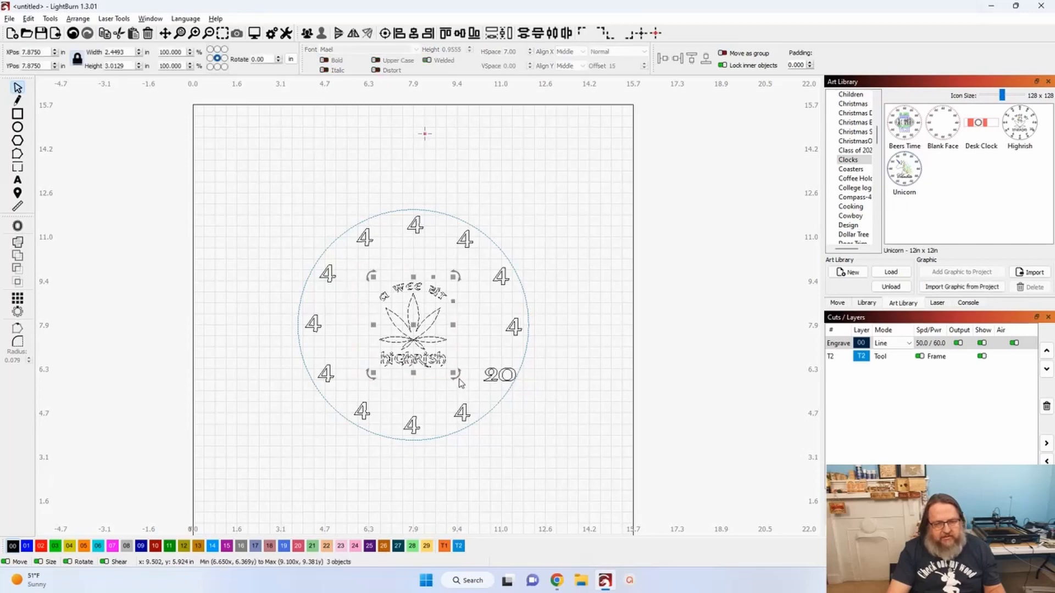
left_click(27, 546)
left_click(147, 412)
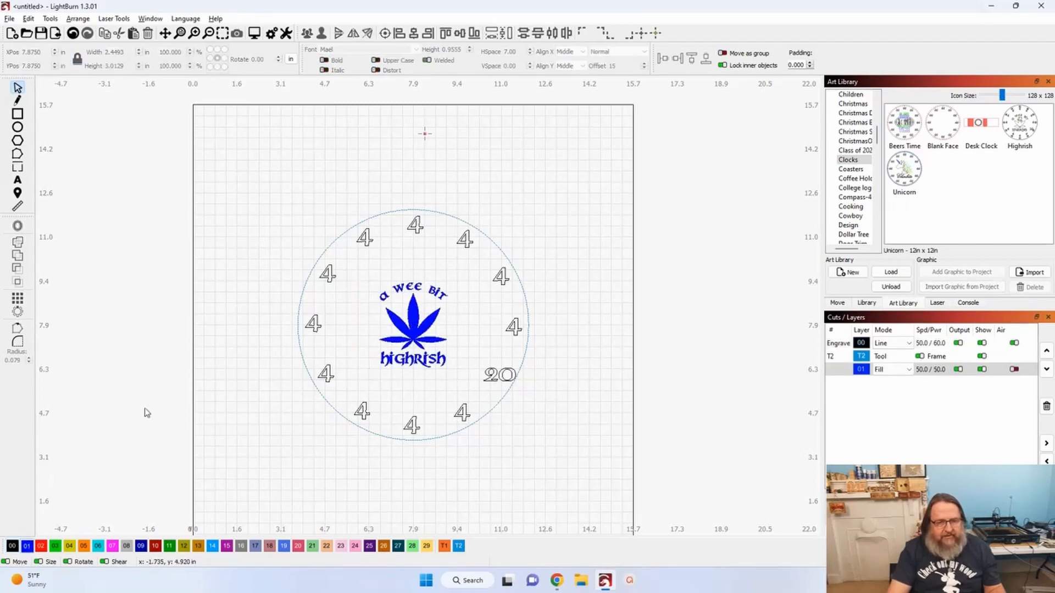
Select all the numerals on layer 00, group them and scale the group about its centre to about 7.03 in wide.
left_click(312, 323)
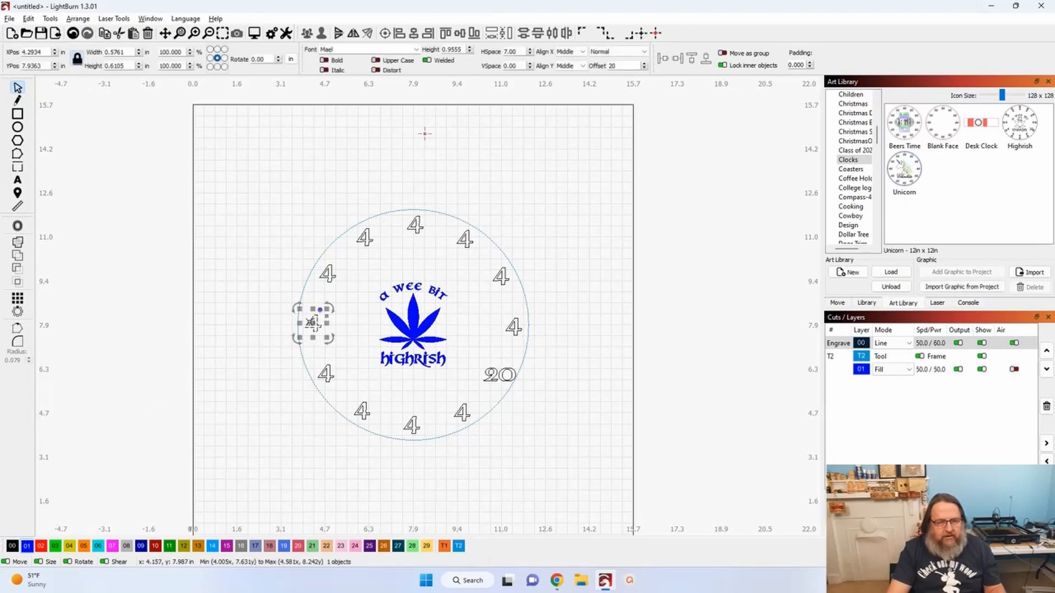
left_click(27, 19)
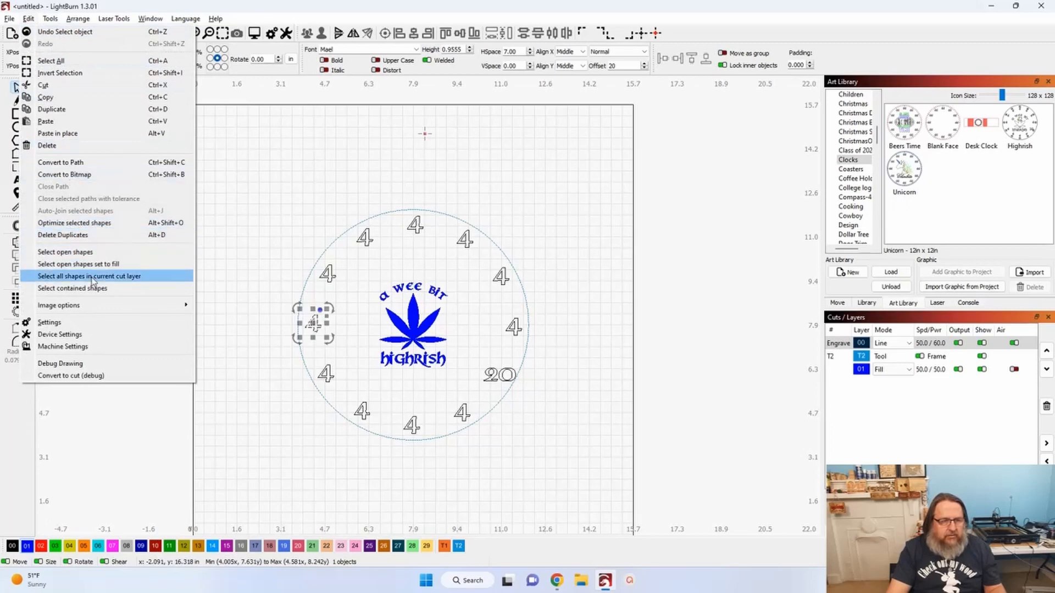
left_click(109, 278)
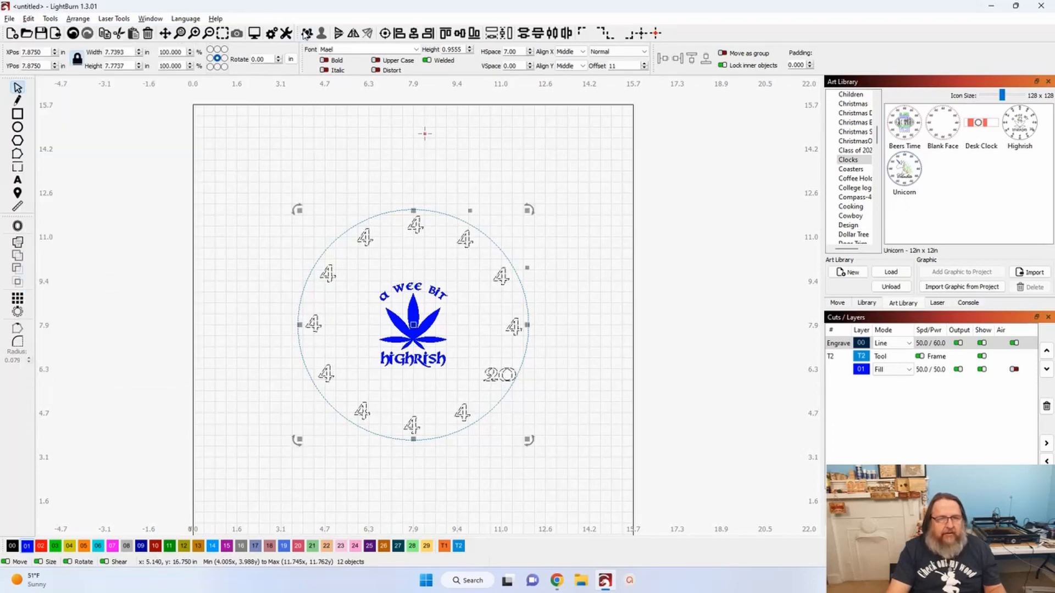
left_click(306, 34)
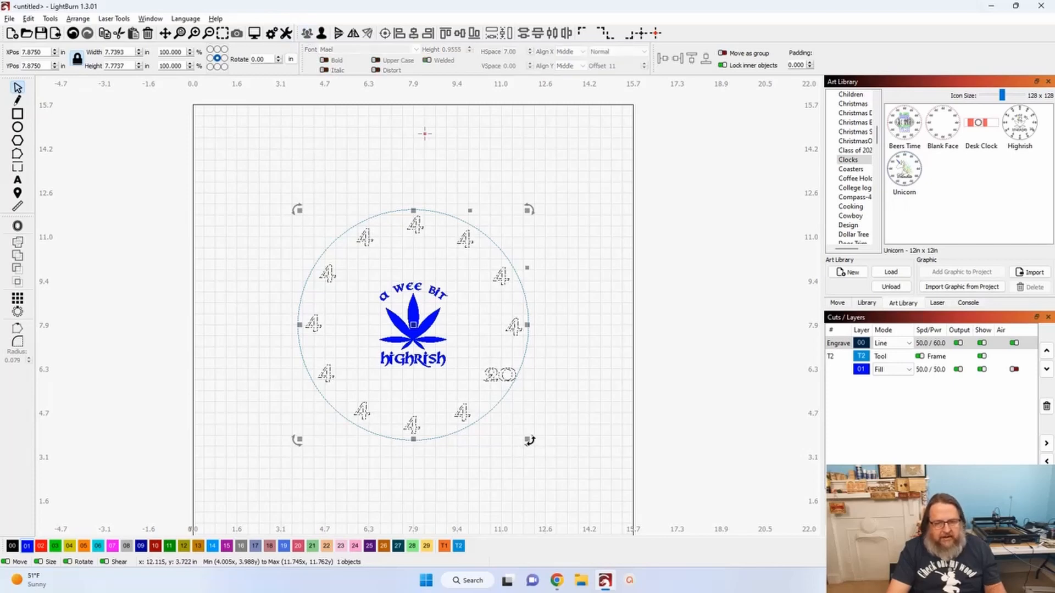
left_click_drag(529, 440, 519, 430)
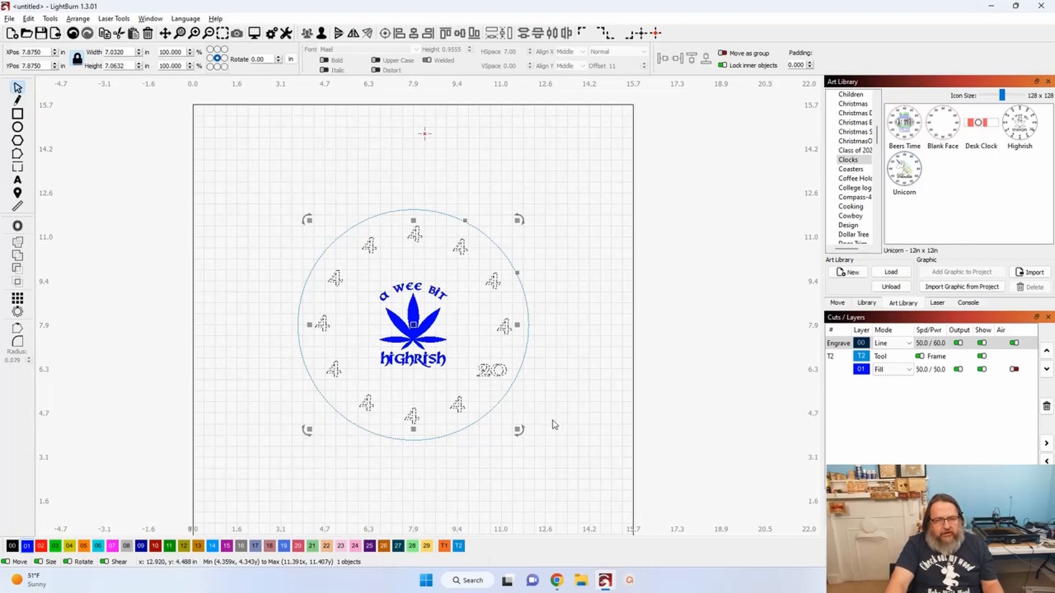
left_click(572, 396)
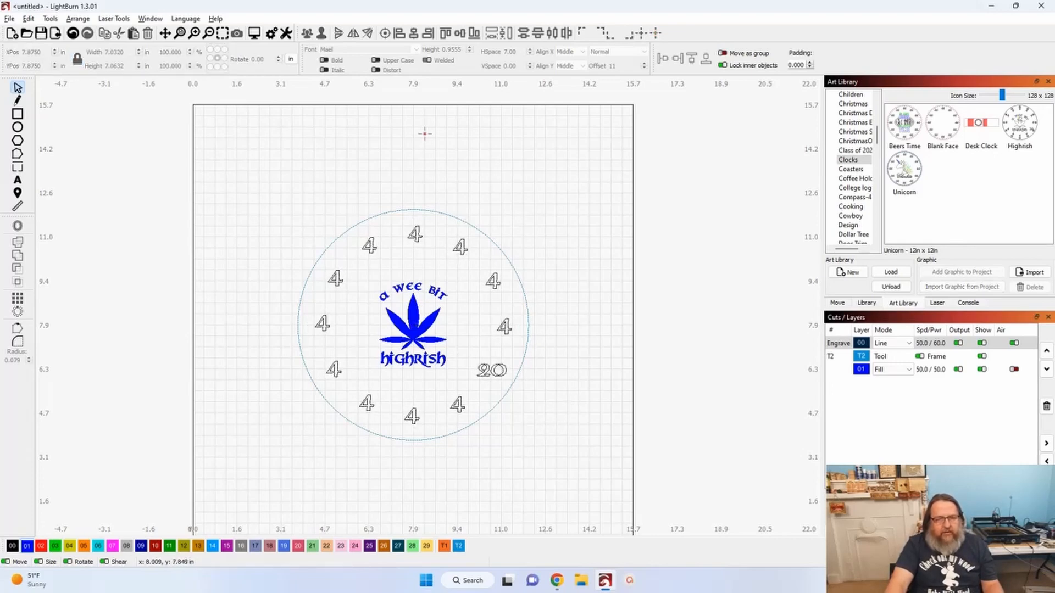
Duplicate the central plant and shrink the copy about its centre to about 0.68 in wide.
left_click(411, 318)
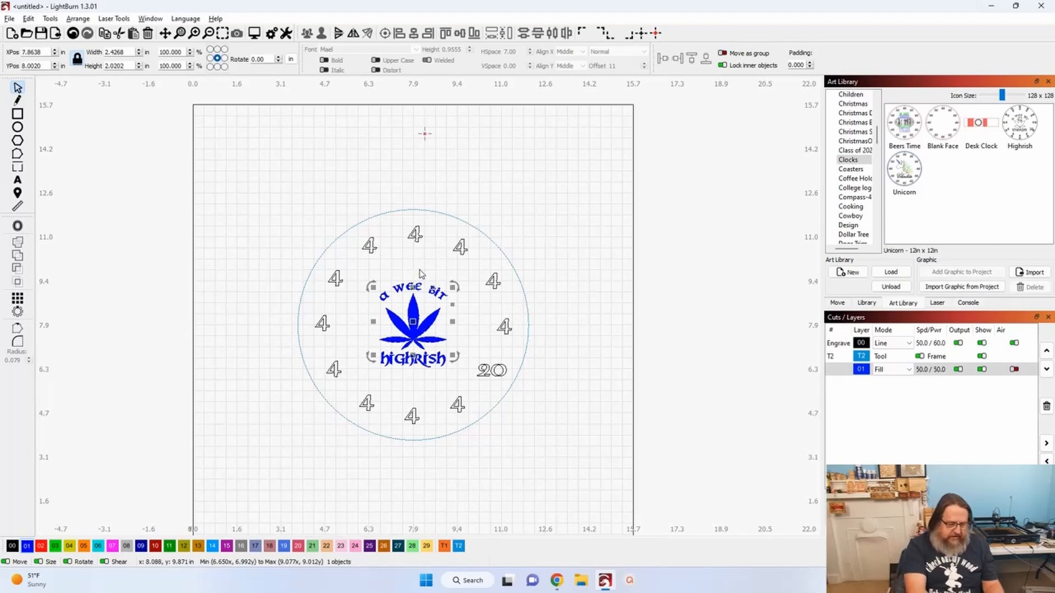
key("ctrl+d")
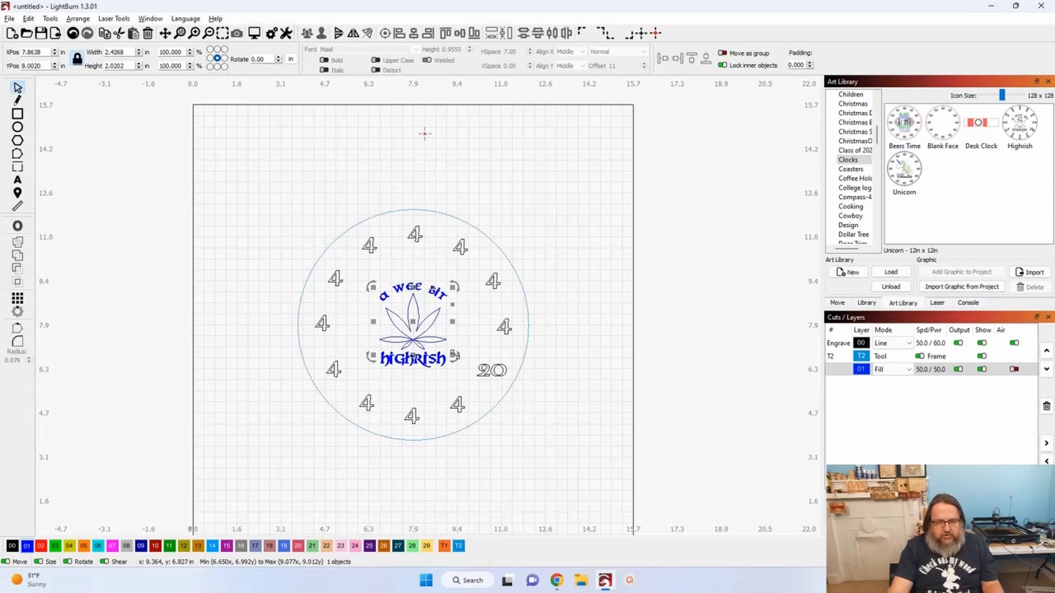
left_click_drag(454, 356, 423, 337)
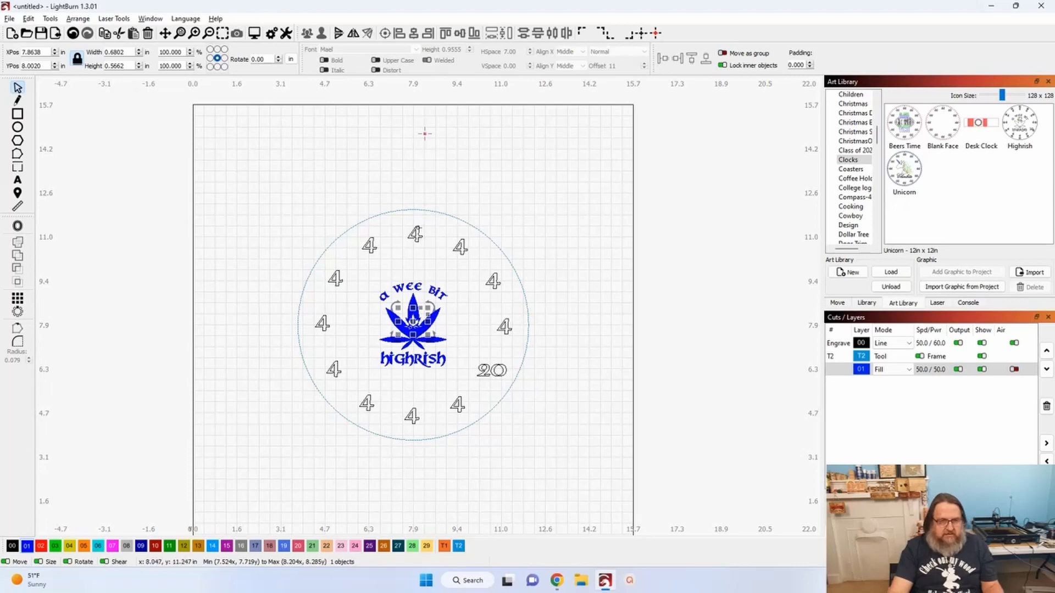
Align the small plant copy with the top edge of the guide circle.
left_click(417, 214, "shift")
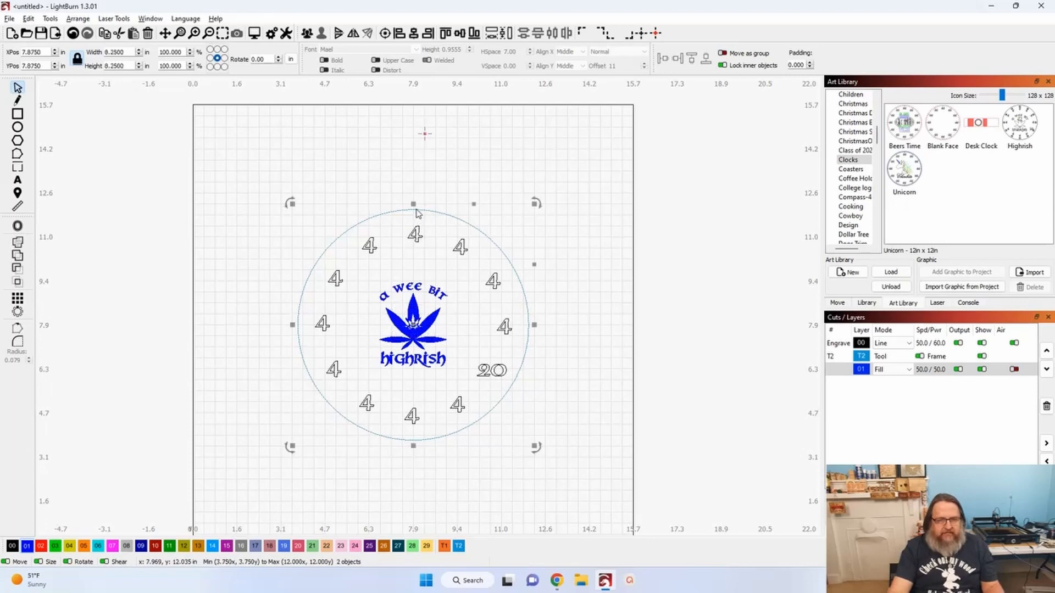
left_click(446, 33)
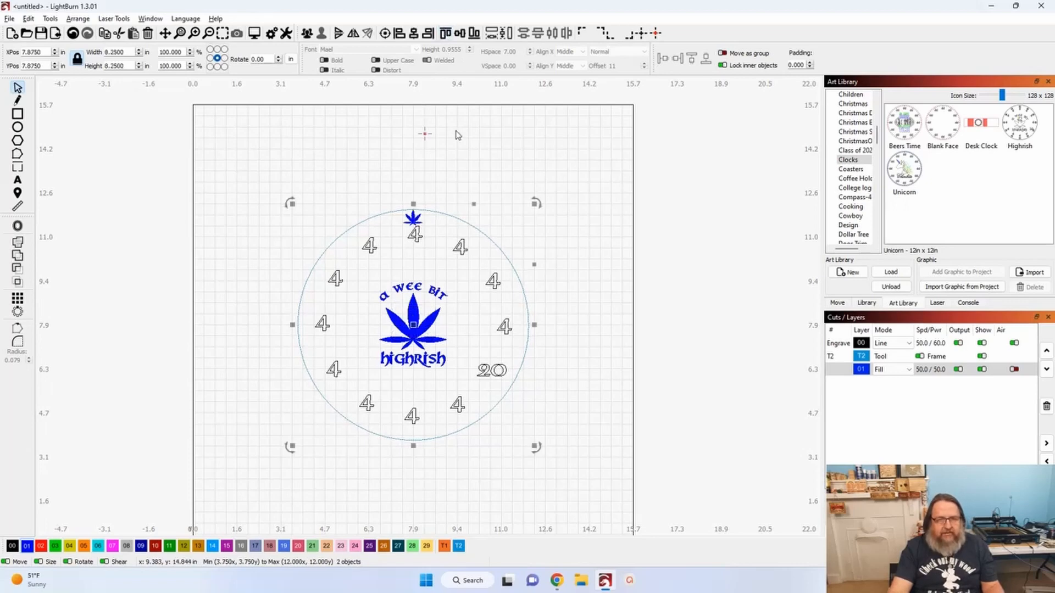
scroll(457, 132, "up", 1)
left_click_drag(475, 163, 478, 163)
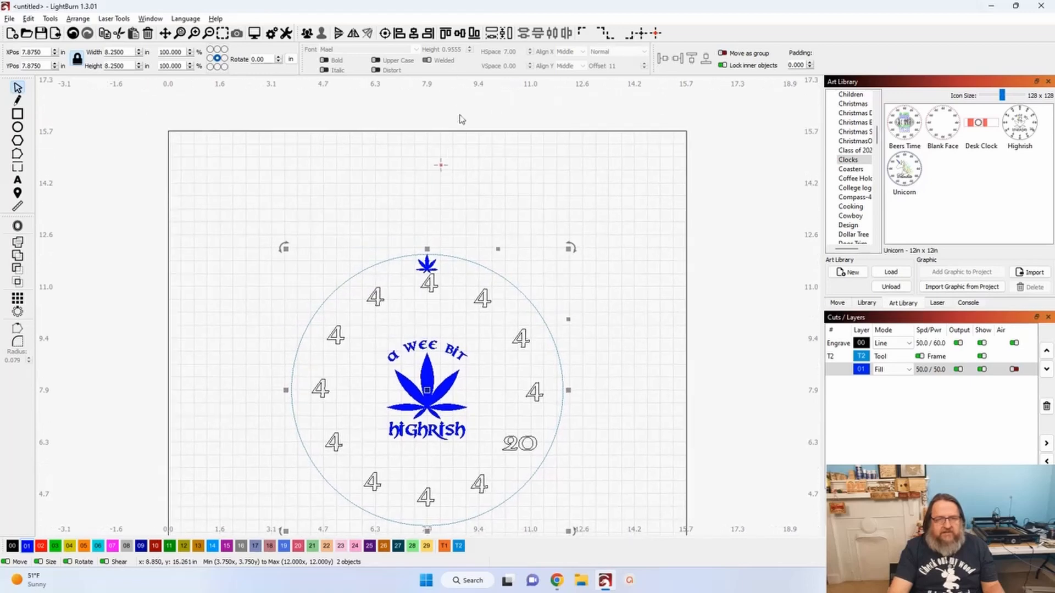
left_click(482, 205)
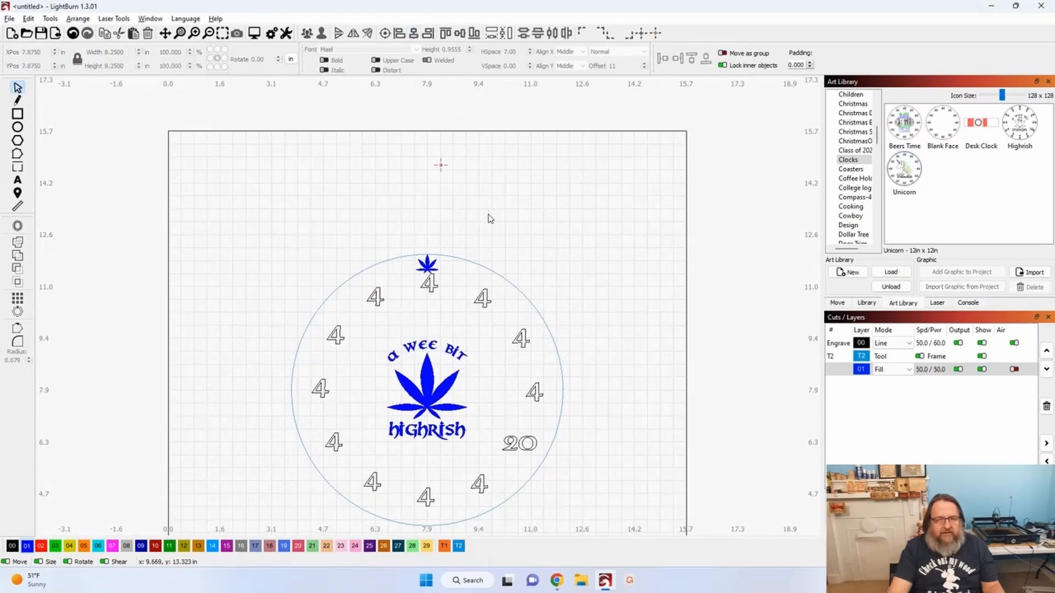
Scale the small plant at the twelve o'clock position about its centre to about 0.43 in wide and 0.36 in high.
scroll(427, 286, "up", 2)
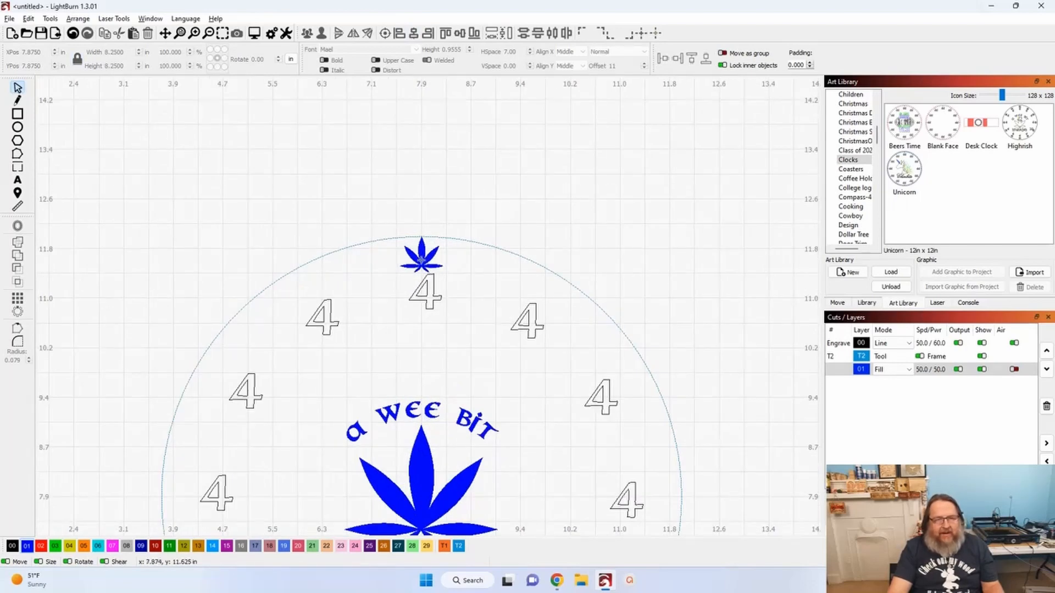
left_click(421, 259)
left_click_drag(450, 279, 438, 271)
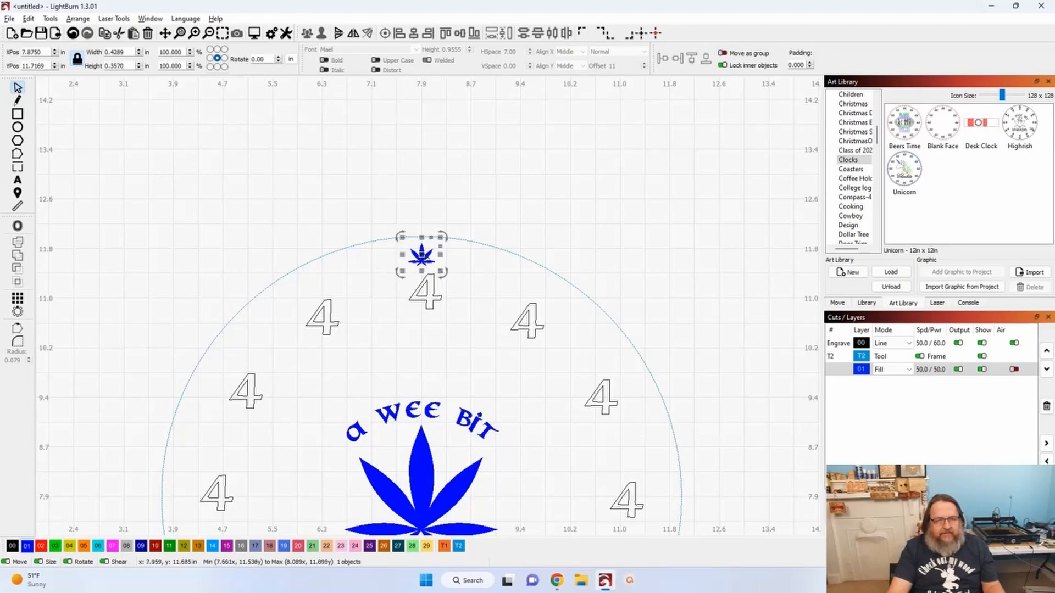
Try a 12-copy circular array of the small plant around the guide circle's centre without rotating the copies, and undo it.
scroll(428, 258, "down", 5)
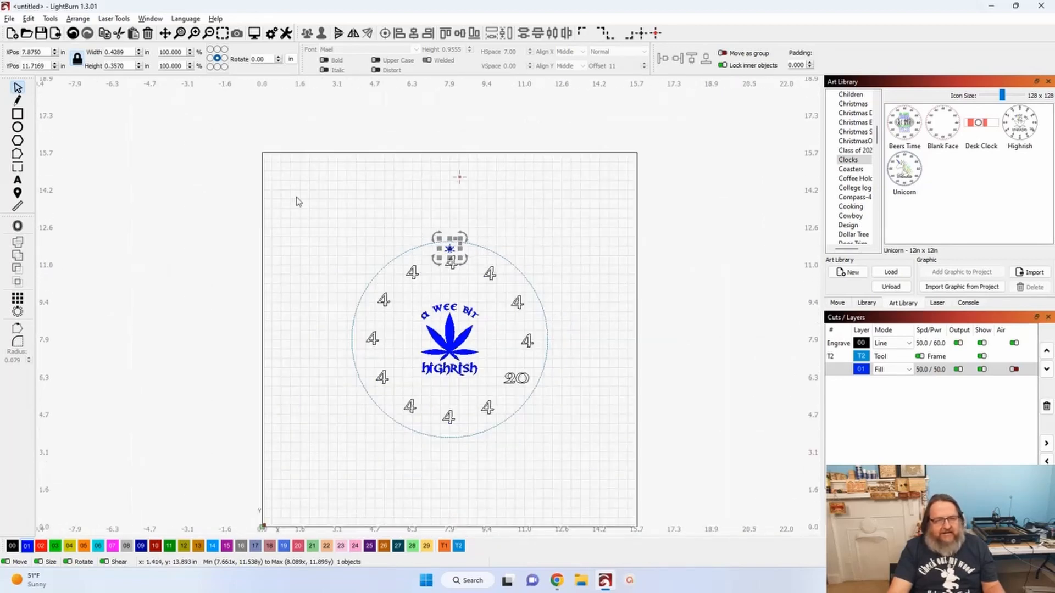
left_click(432, 243, "shift")
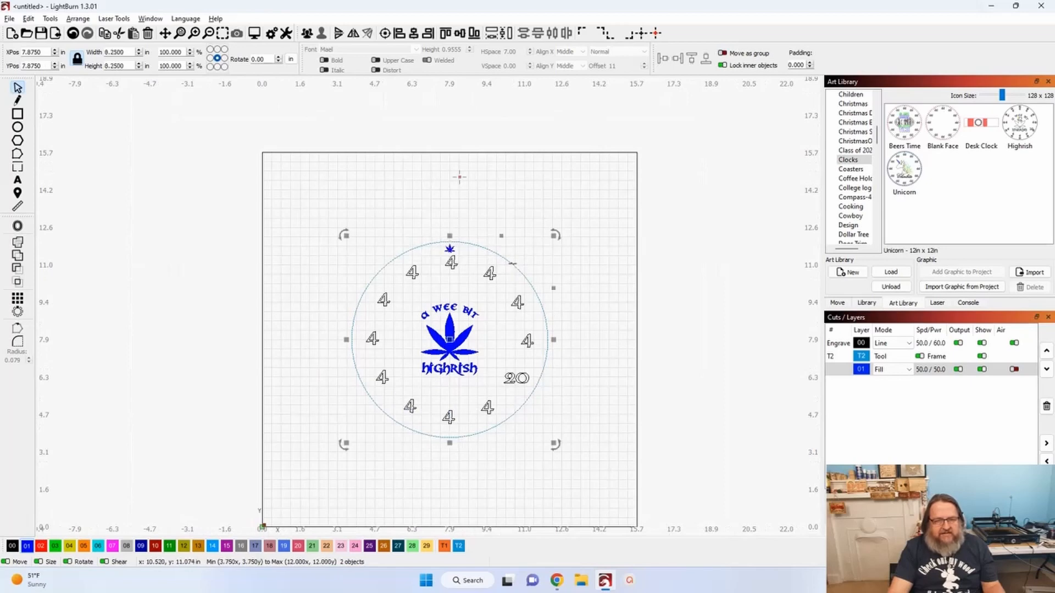
left_click(17, 313)
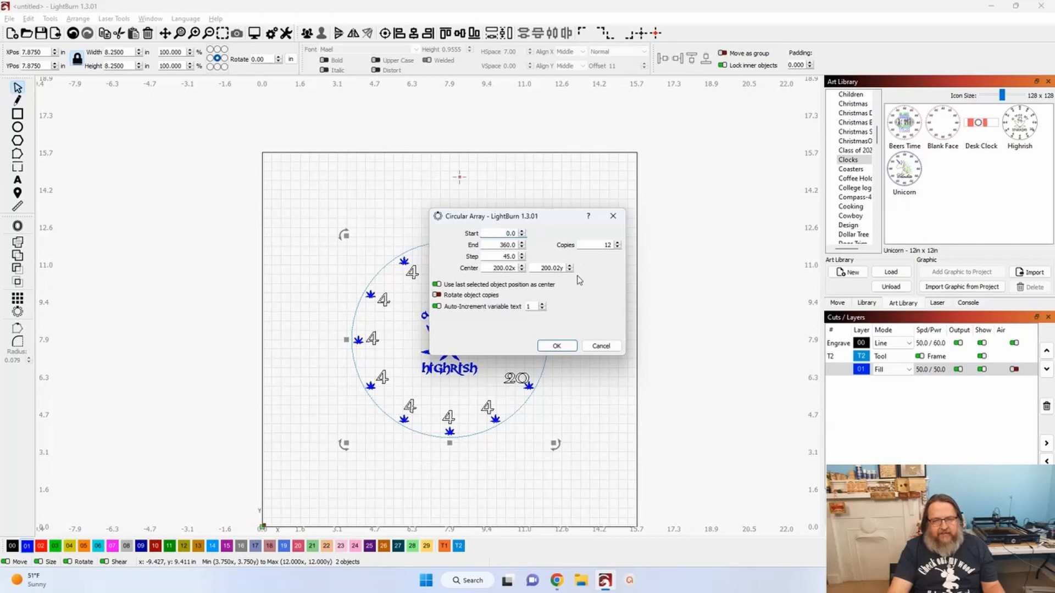
left_click(557, 346)
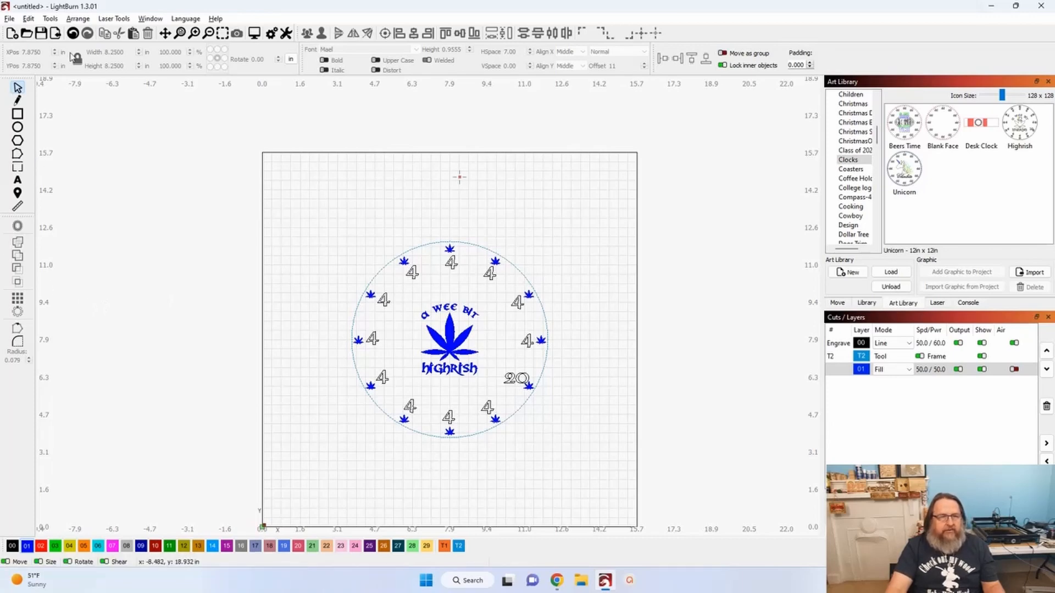
key("ctrl+a")
left_click(80, 35)
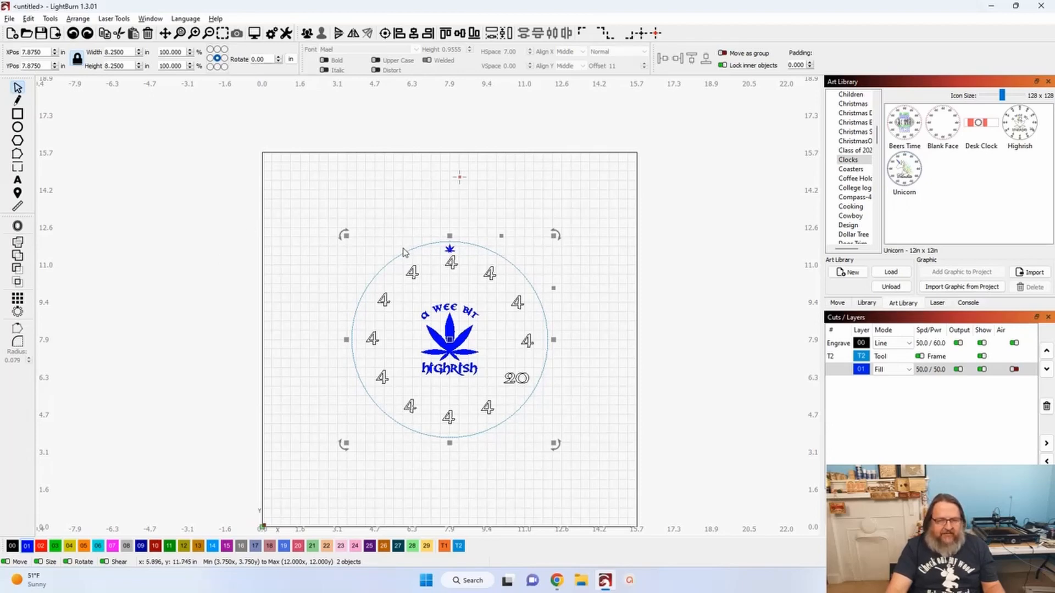
Array the small plant into 12 copies around the guide circle's centre with the object copies rotated.
left_click(18, 312)
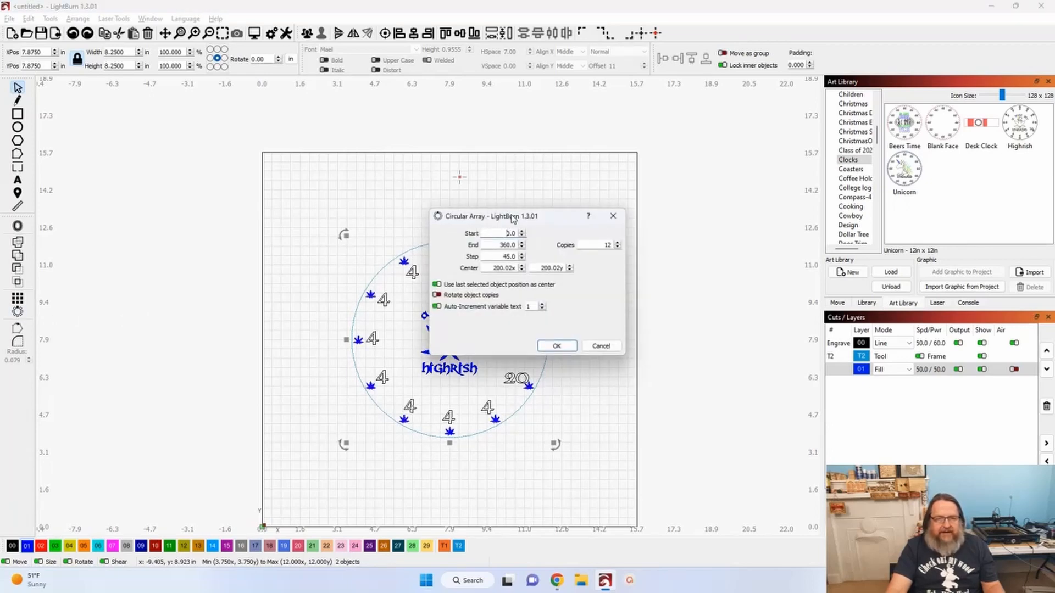
left_click_drag(512, 219, 696, 244)
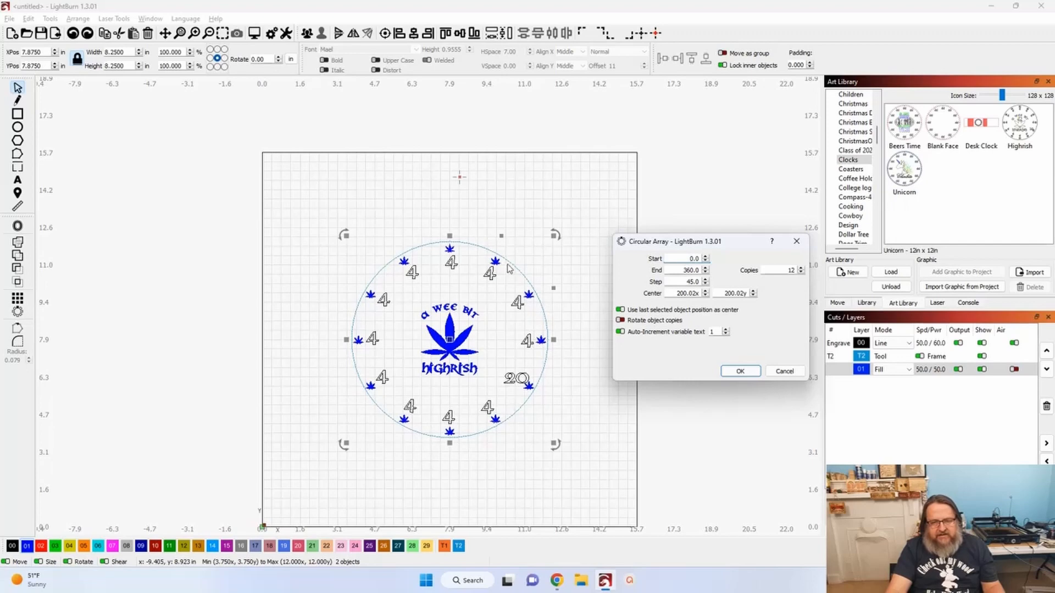
left_click(621, 321)
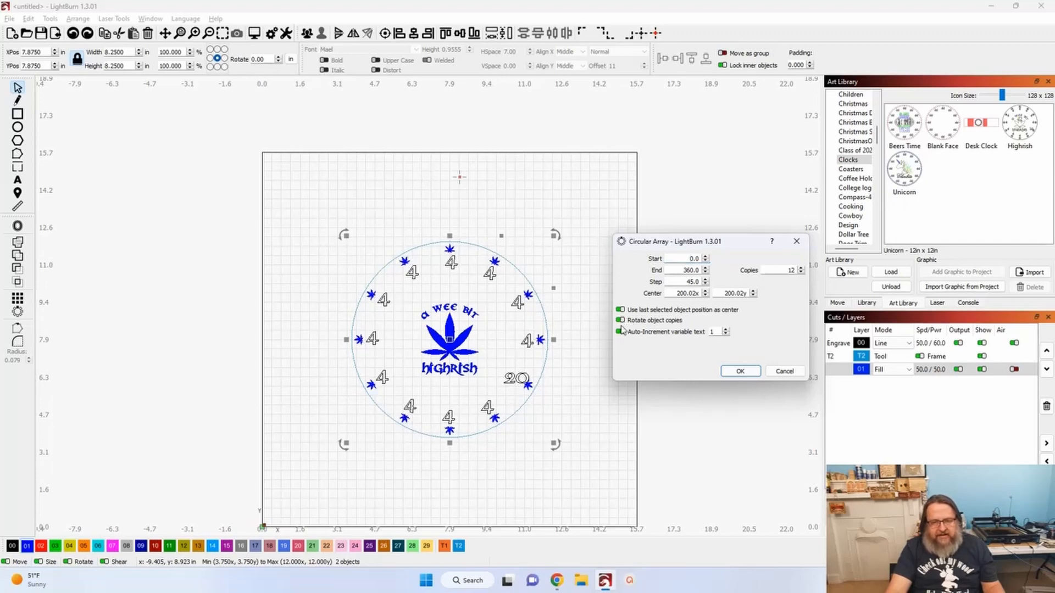
left_click(741, 372)
scroll(566, 377, "up", 4)
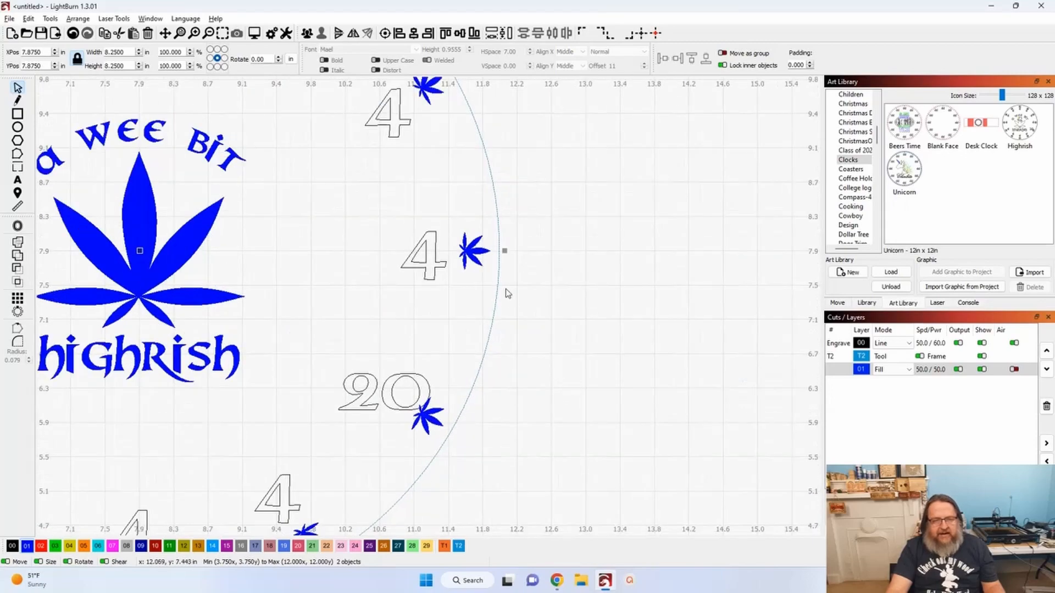
Select the central plant with its "a wee bit" and "highrish" text and assign them to layer 03.
scroll(418, 409, "down", 3)
left_click_drag(431, 472, 514, 349)
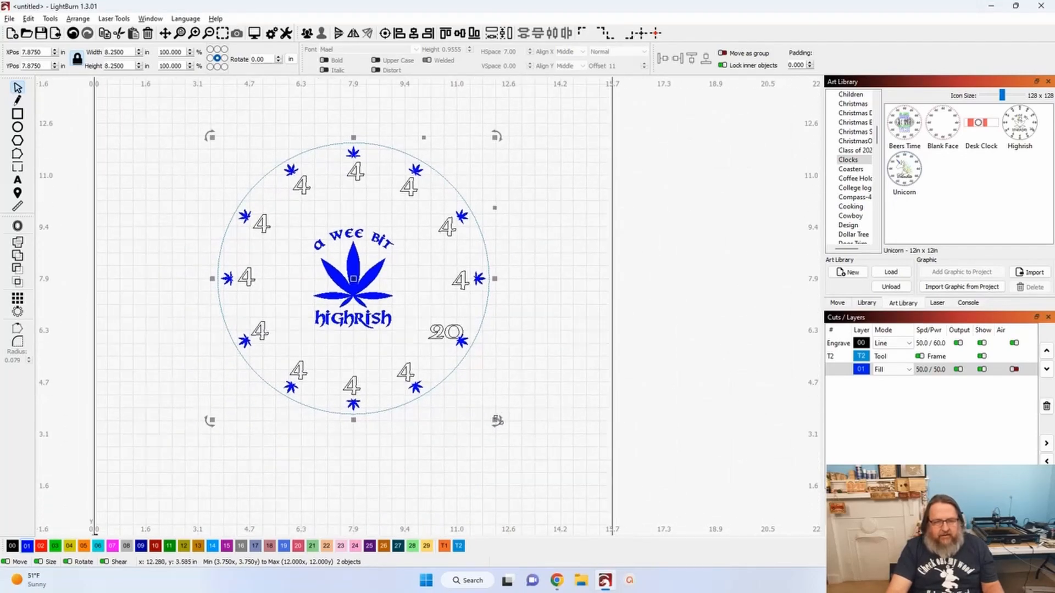
left_click_drag(497, 421, 494, 420)
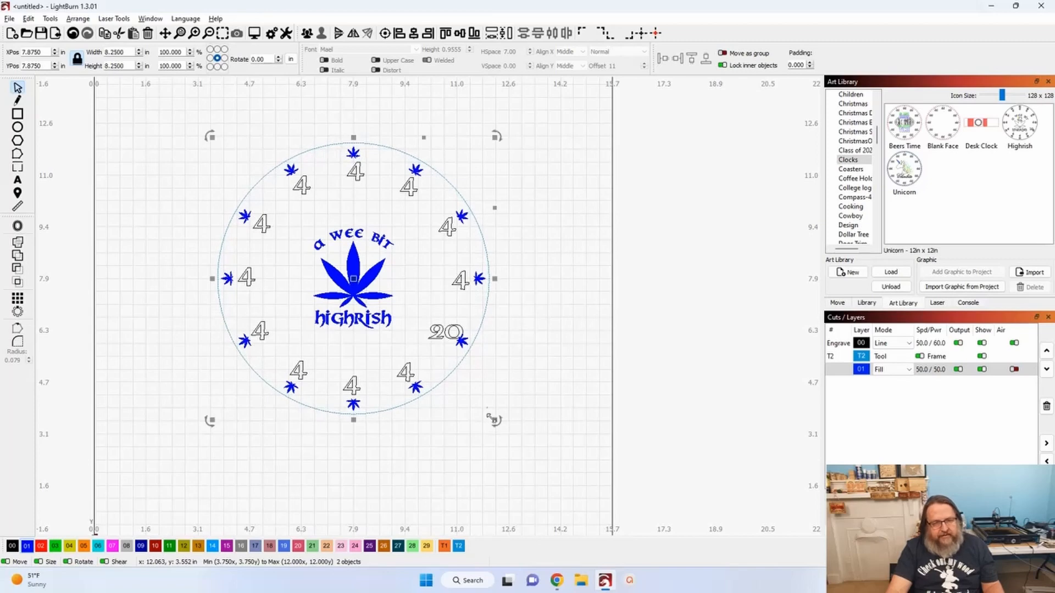
left_click(424, 283)
left_click_drag(296, 221, 408, 337)
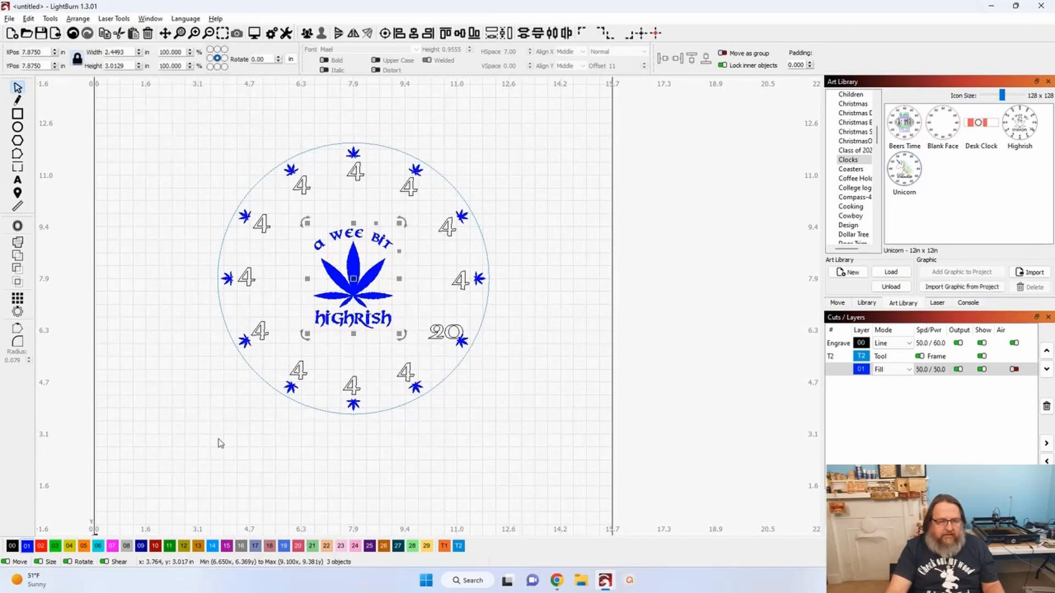
left_click(54, 546)
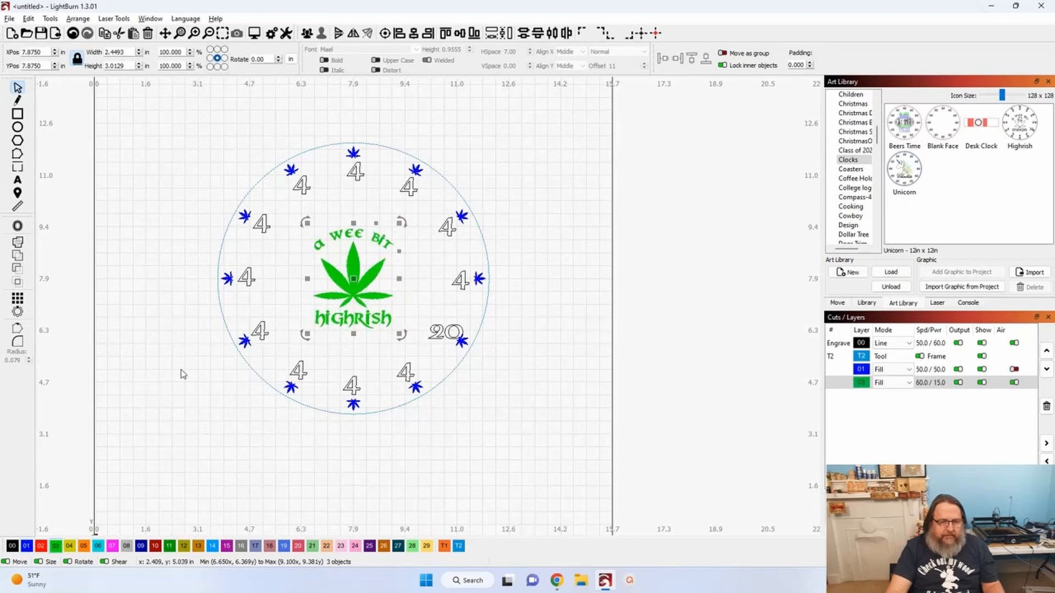
left_click(165, 379)
Select all shapes on layer 01, group the ring of small plants and scale it about its centre to about 8.17 in wide.
left_click(228, 278)
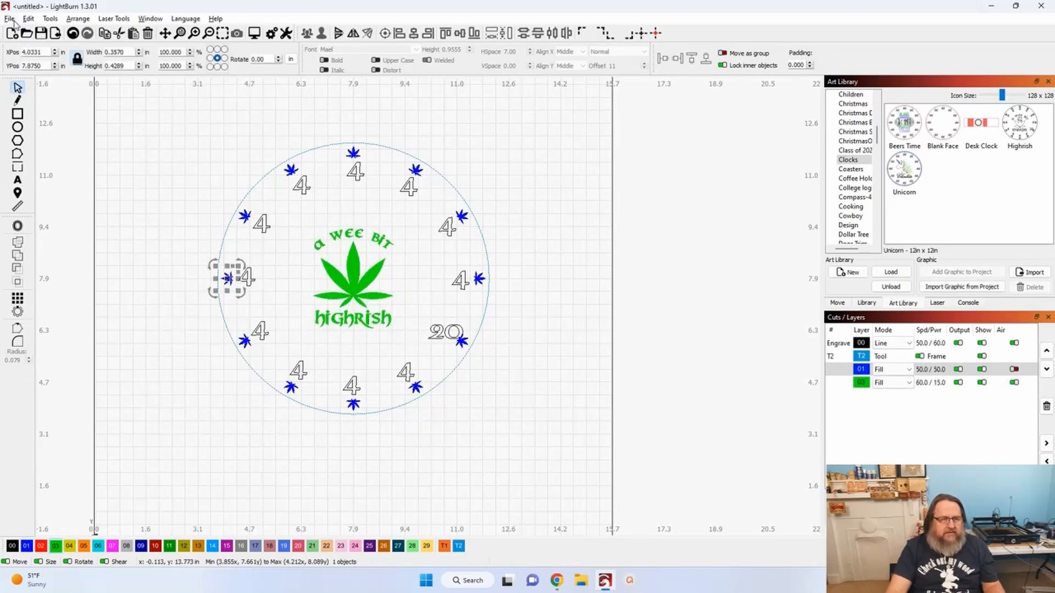
left_click(28, 18)
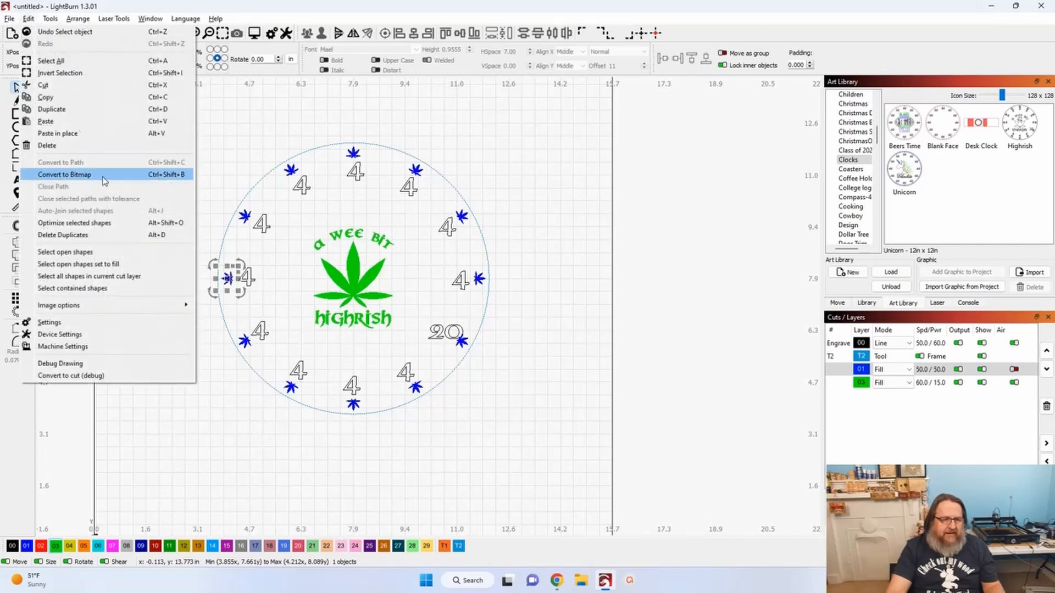
left_click(119, 277)
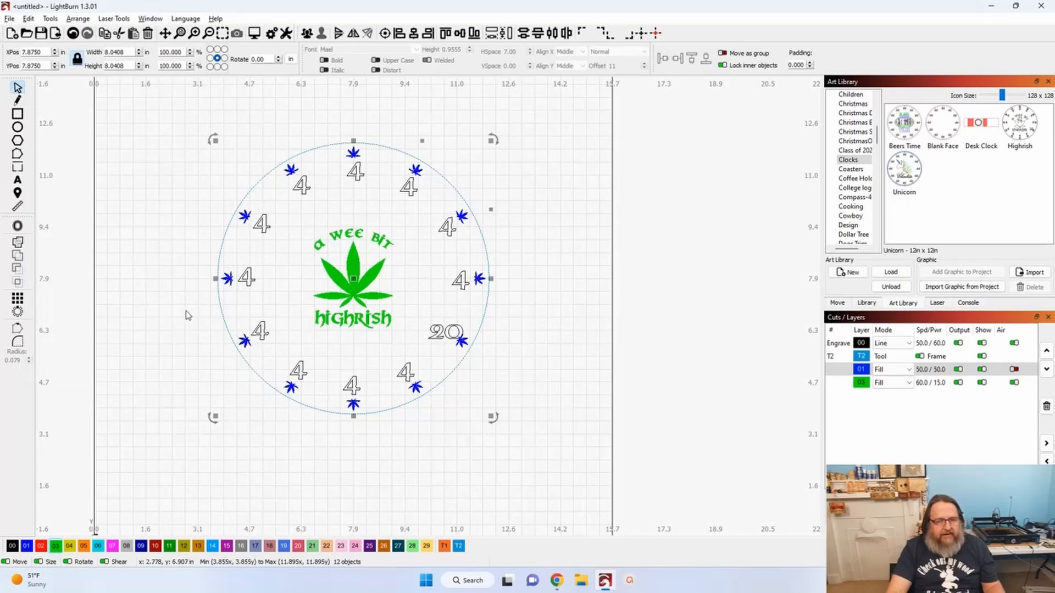
left_click(306, 34)
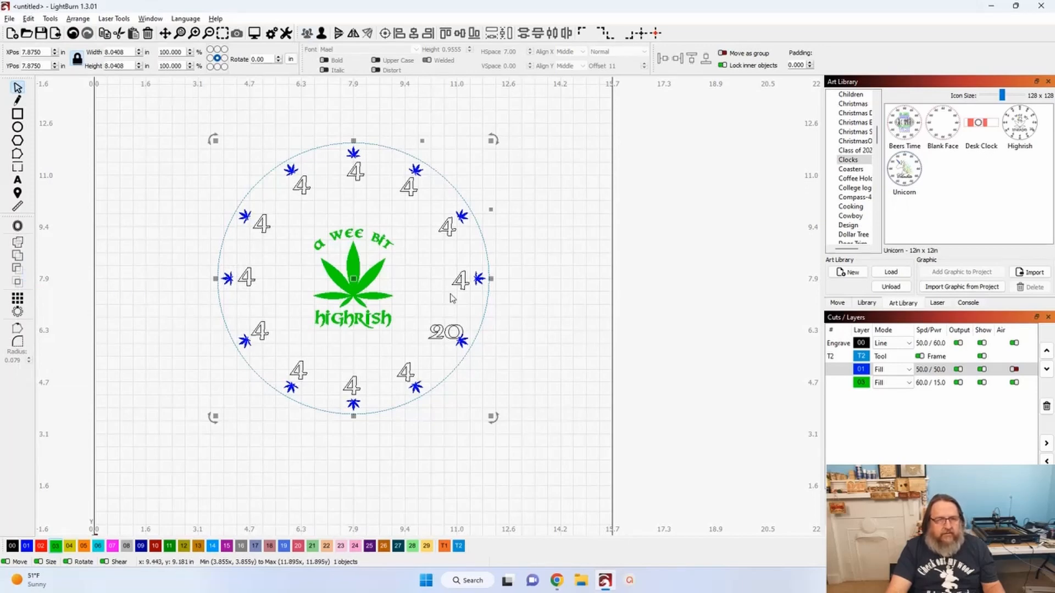
left_click_drag(491, 419, 493, 421)
Scale the numeral group about its centre to about 6.71 in wide, clear of the small plants.
left_click(440, 333)
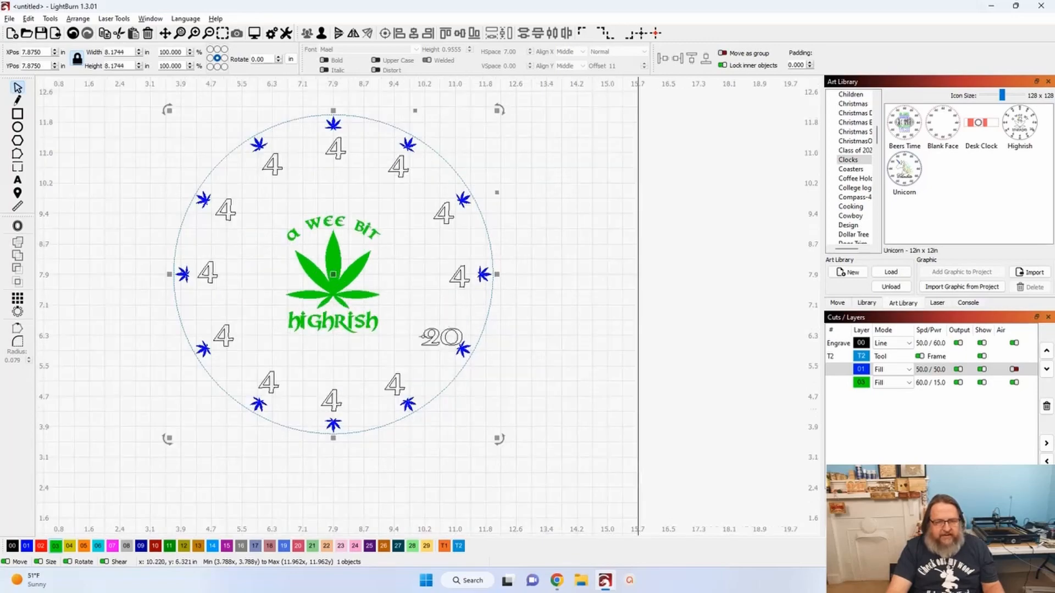
scroll(431, 335, "up", 5)
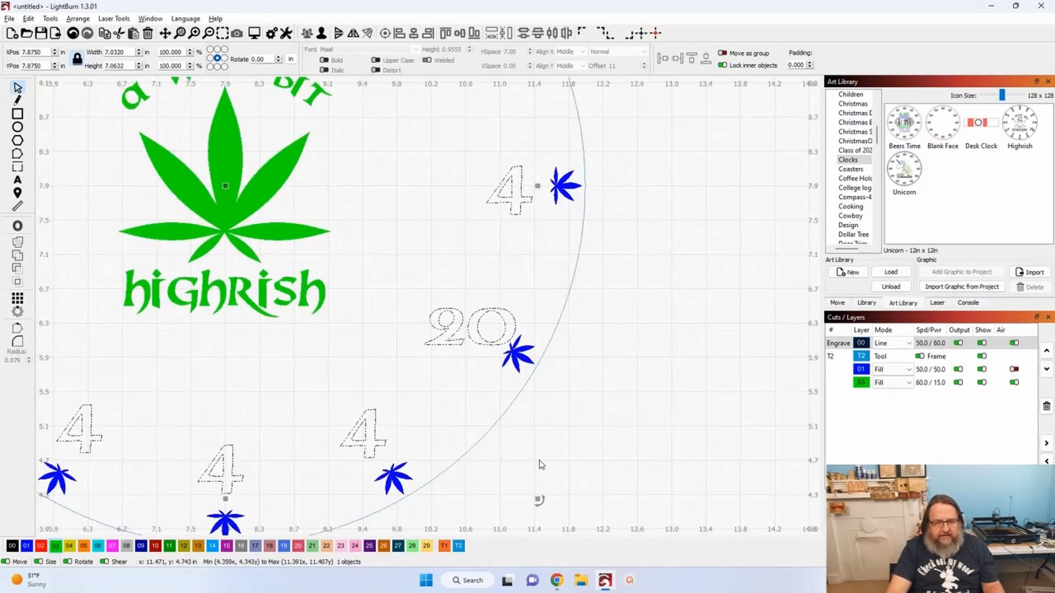
left_click_drag(537, 499, 523, 485)
left_click(578, 445)
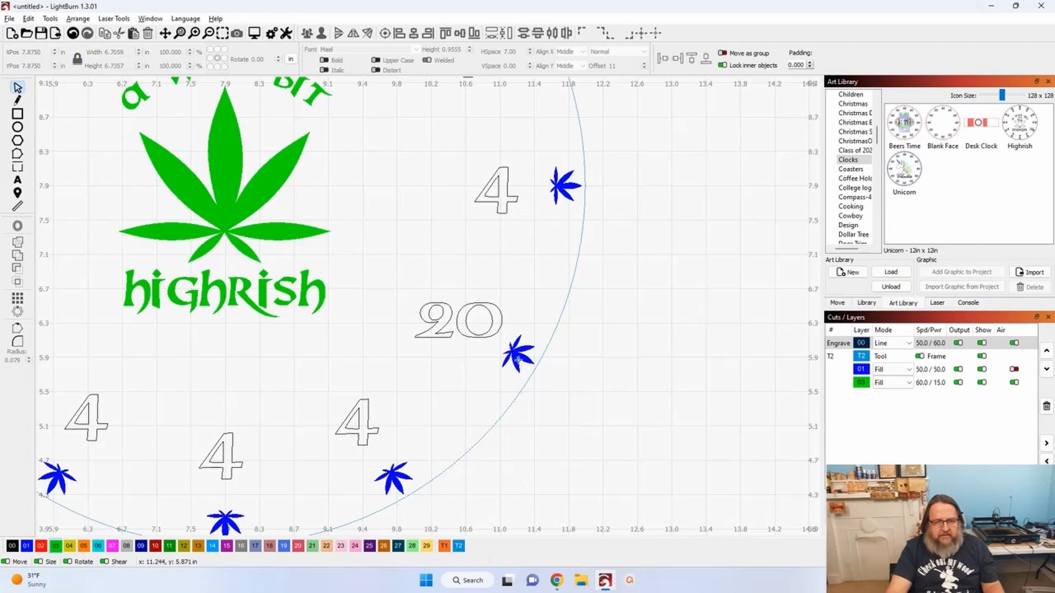
Scale the ring of small plants about its centre to about 8.03 in wide.
left_click(522, 367)
scroll(617, 415, "down", 3)
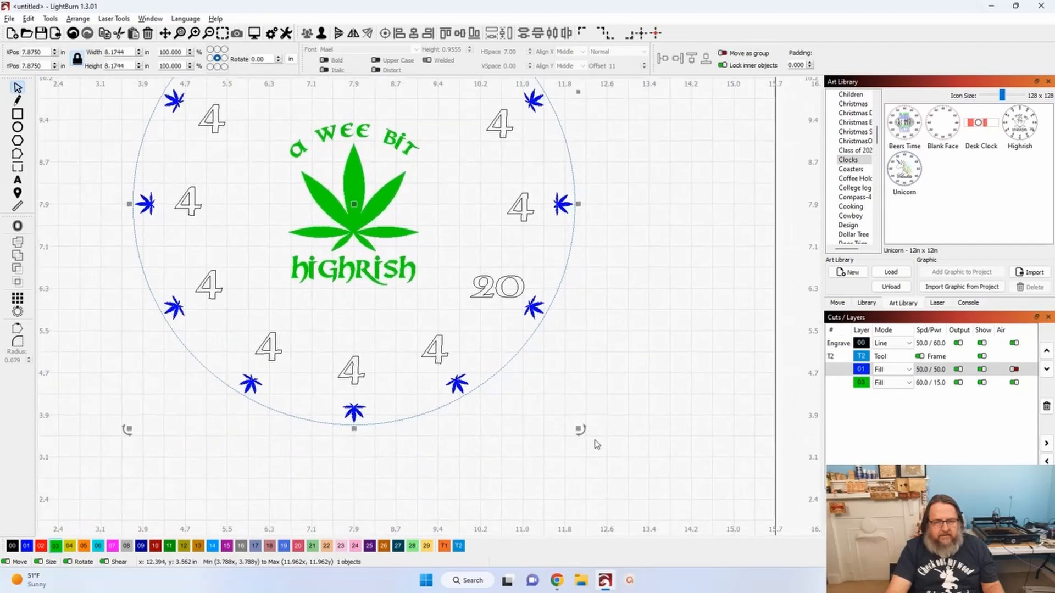
left_click_drag(581, 430, 550, 417)
left_click(549, 417)
scroll(552, 417, "down", 2)
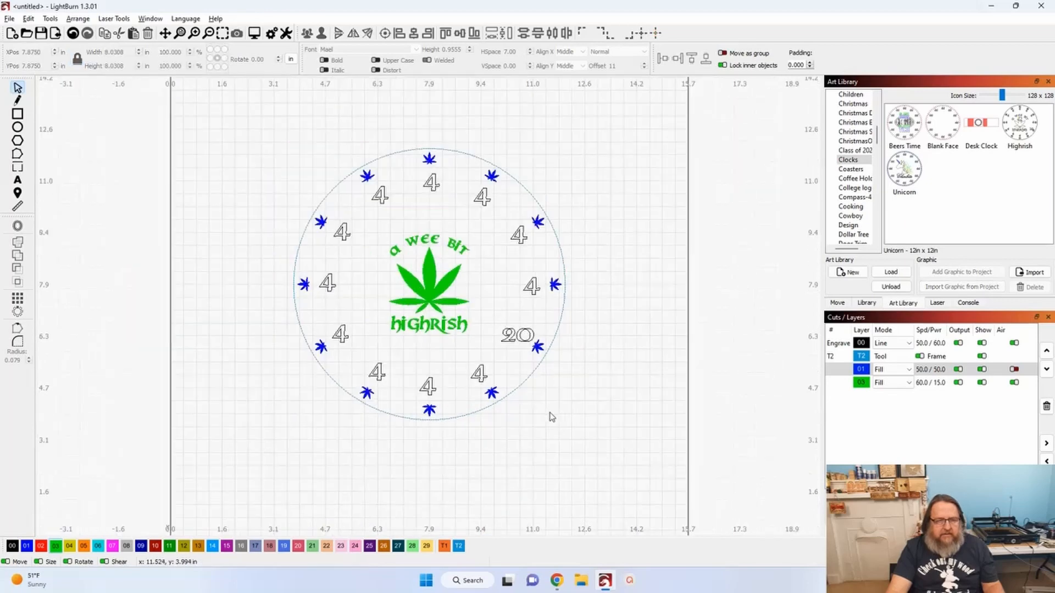
scroll(552, 417, "down", 1)
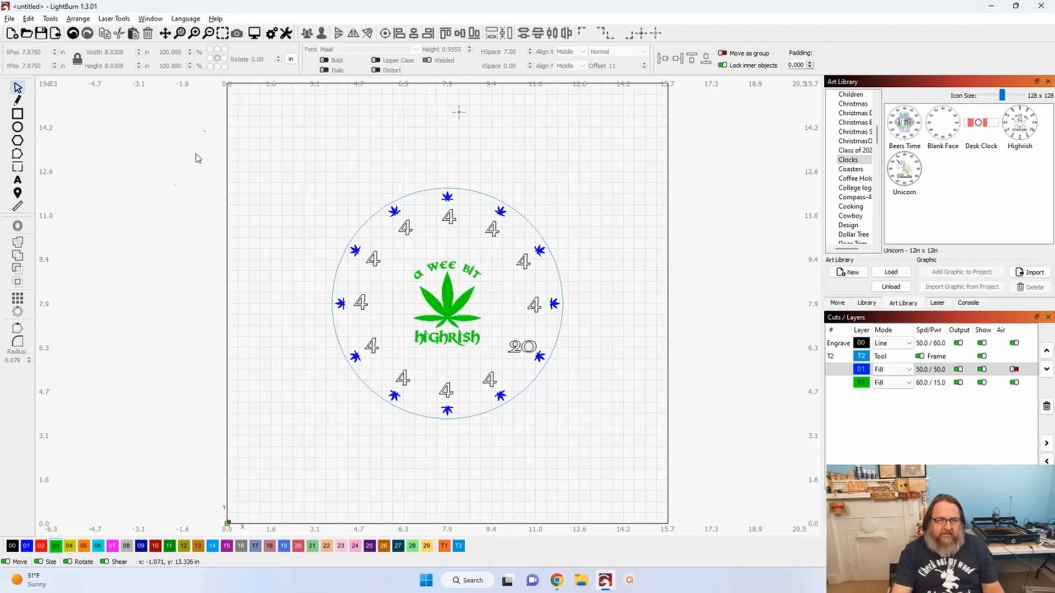
Draw a small circle about 0.26 in across above the clock face and assign it to layer 05.
left_click(19, 128)
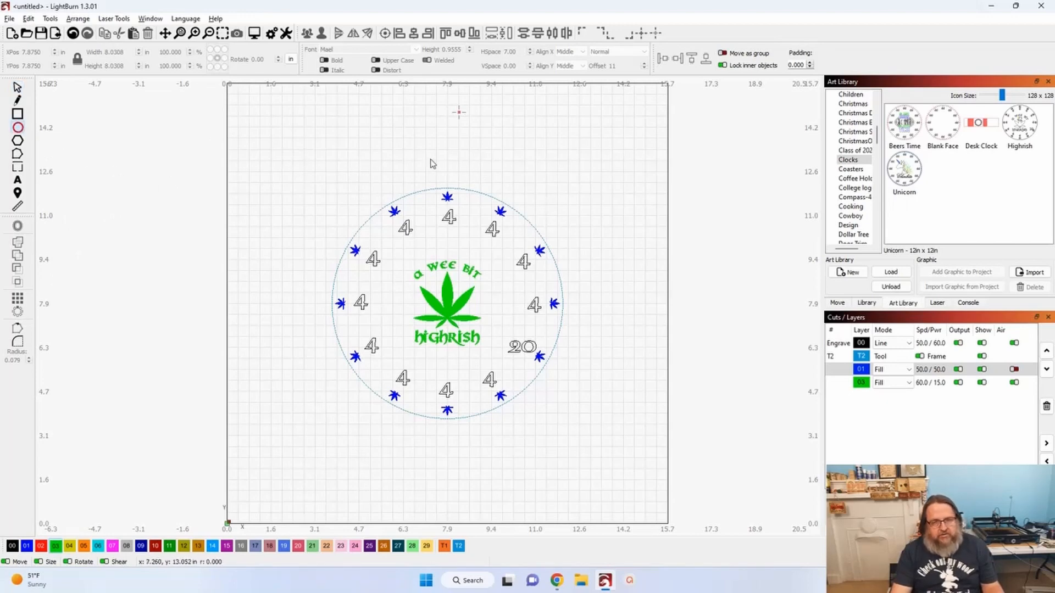
left_click_drag(431, 160, 434, 168)
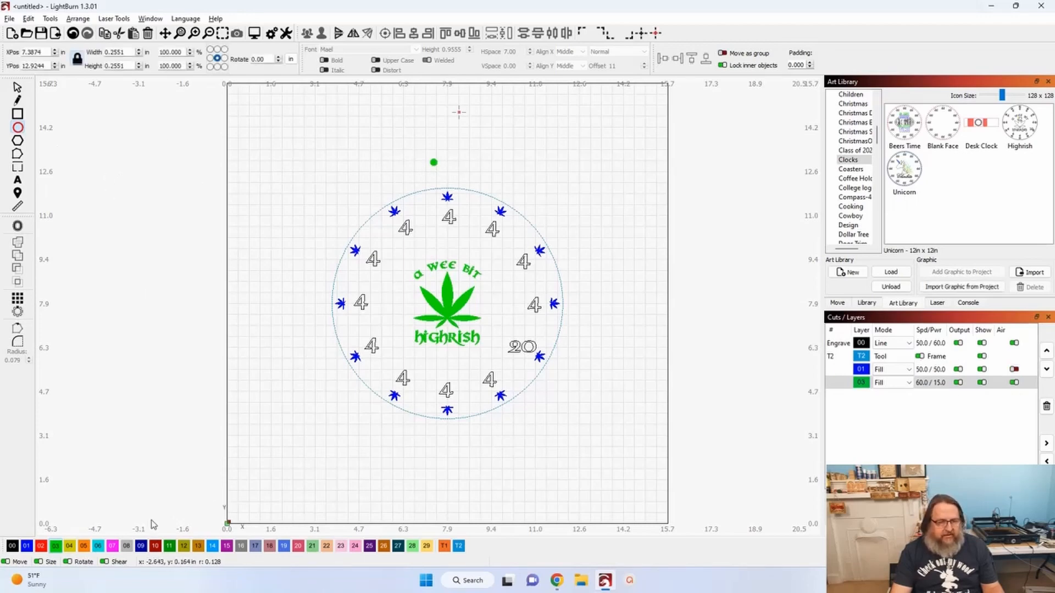
left_click(84, 546)
Centre the small orange circle horizontally on the guide circle and align it with the guide circle's top edge.
scroll(317, 275, "down", 1)
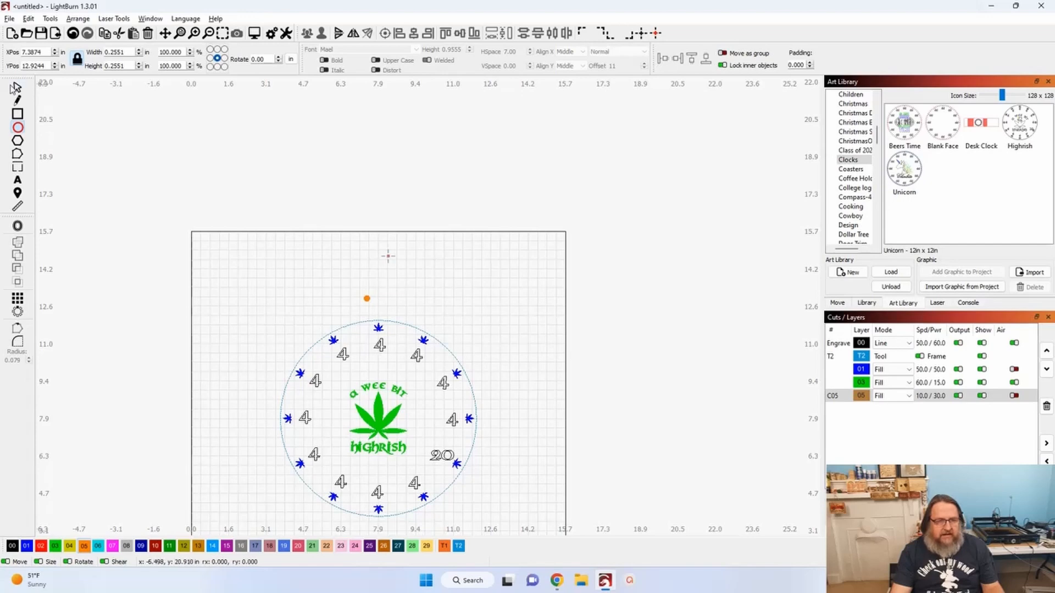
left_click(16, 88)
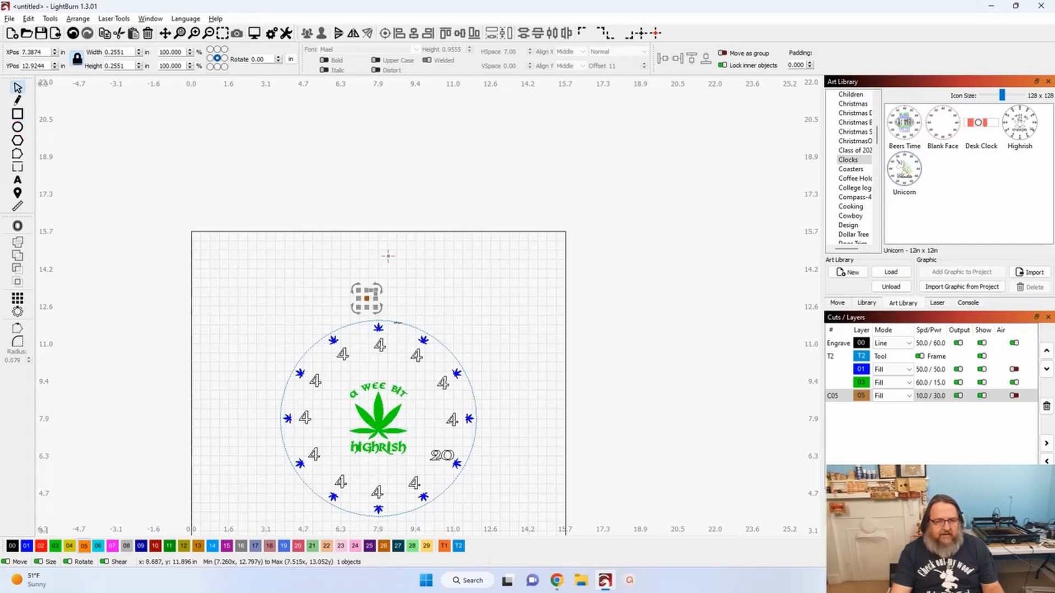
left_click(398, 324, "shift")
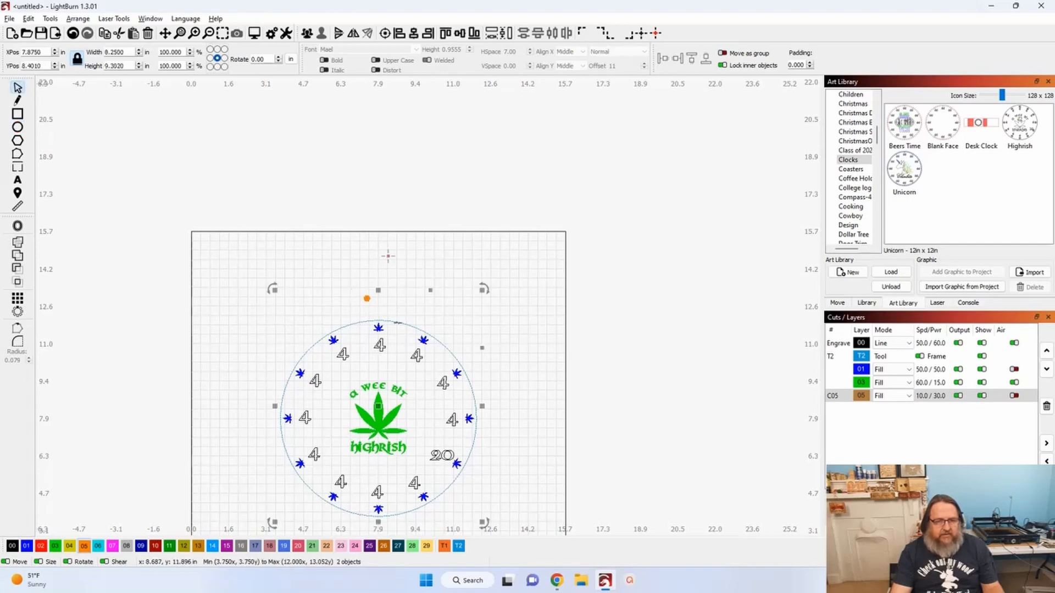
left_click(446, 34)
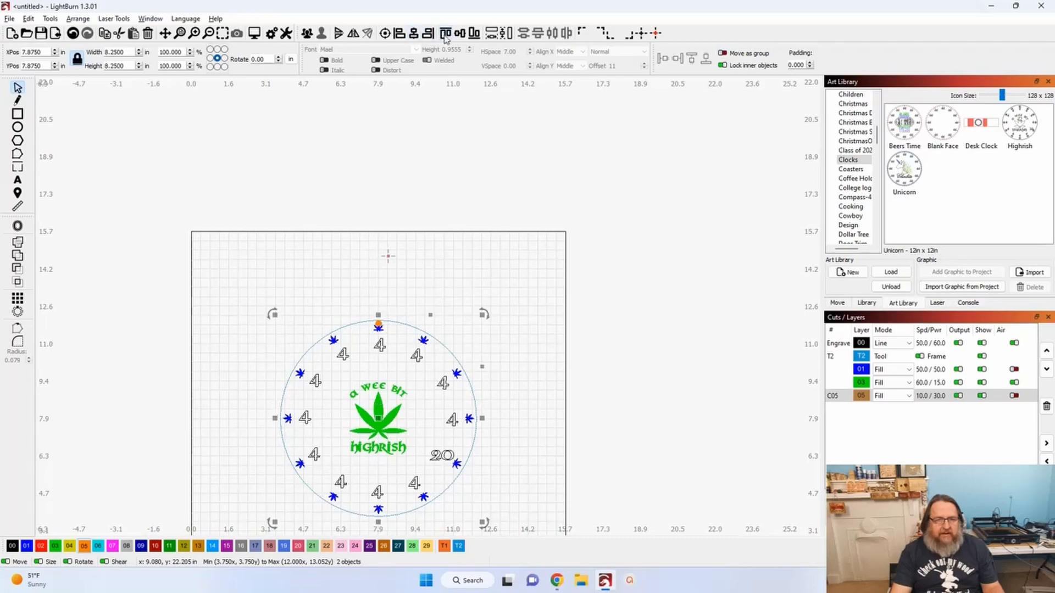
Shrink the small orange circle at twelve o'clock about its centre to about 0.155 in across.
scroll(397, 329, "up", 8)
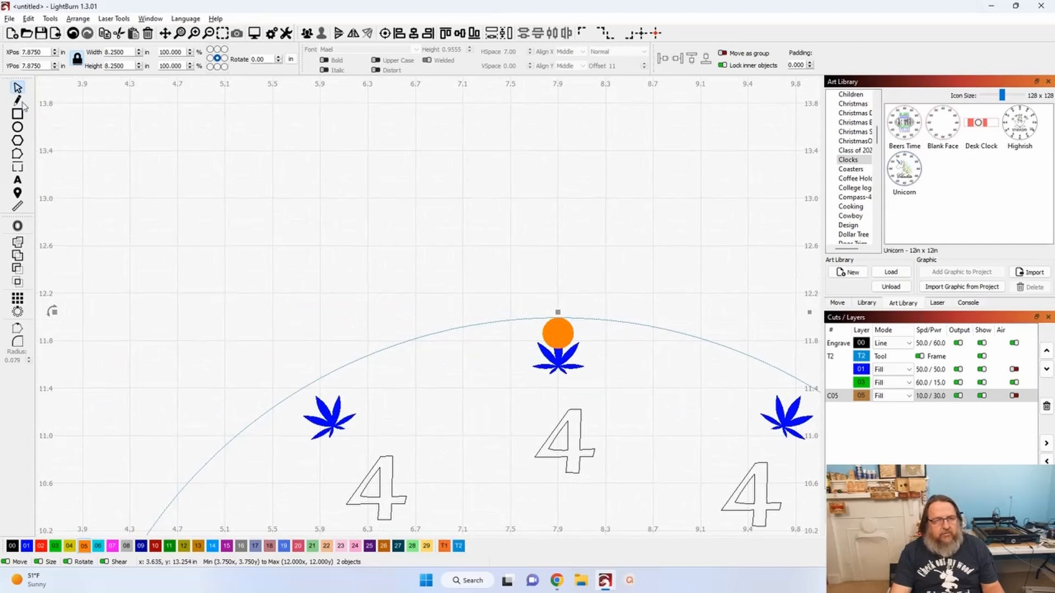
left_click(485, 274)
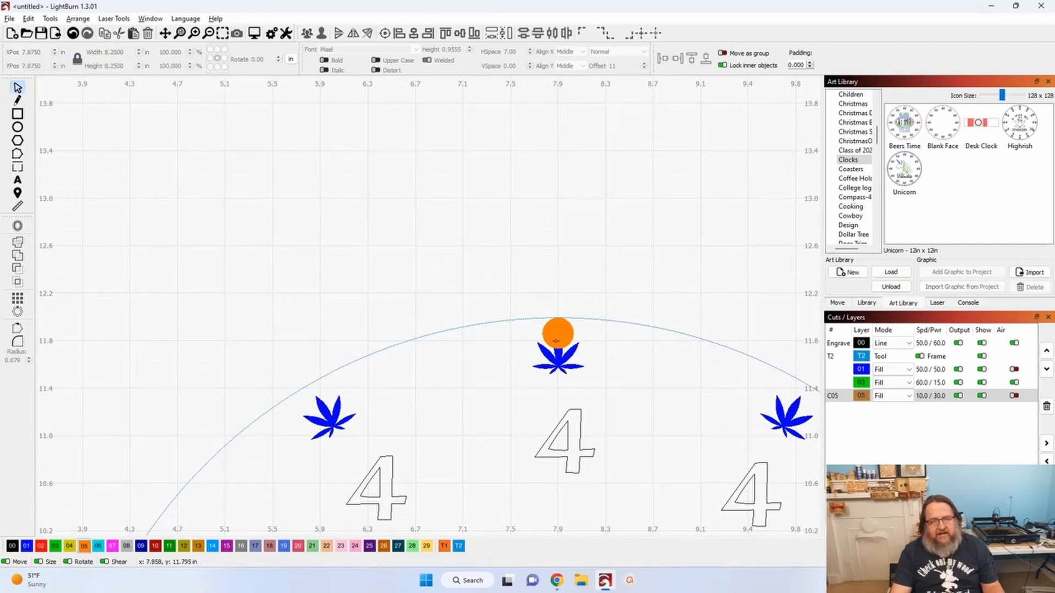
left_click(545, 341)
left_click_drag(580, 354, 566, 348)
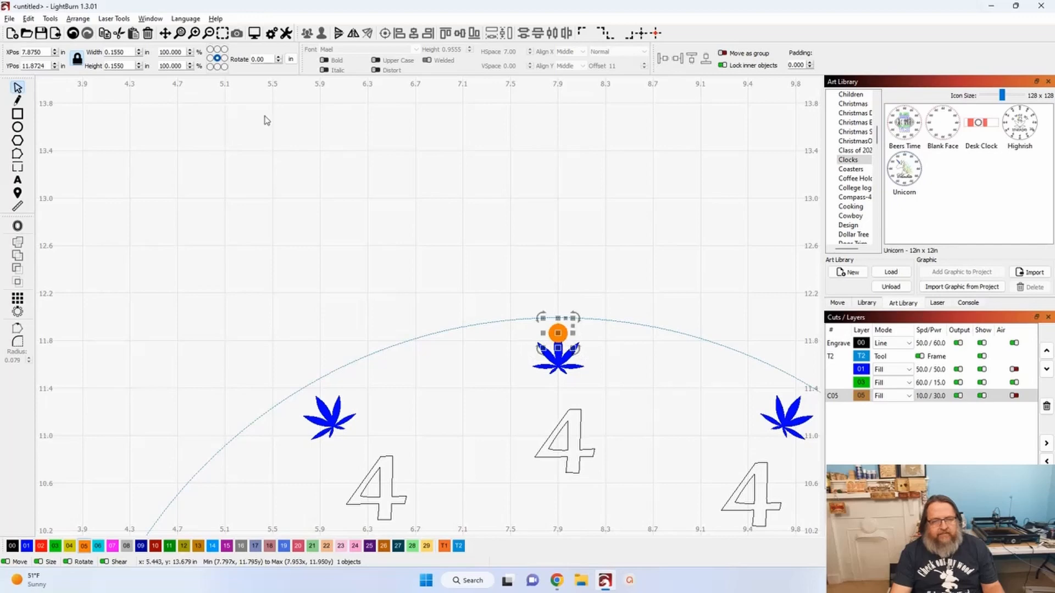
Create a circular array of 60 copies of the small orange circle around the guide circle's centre, from 0 to 360 degrees.
scroll(184, 151, "down", 5)
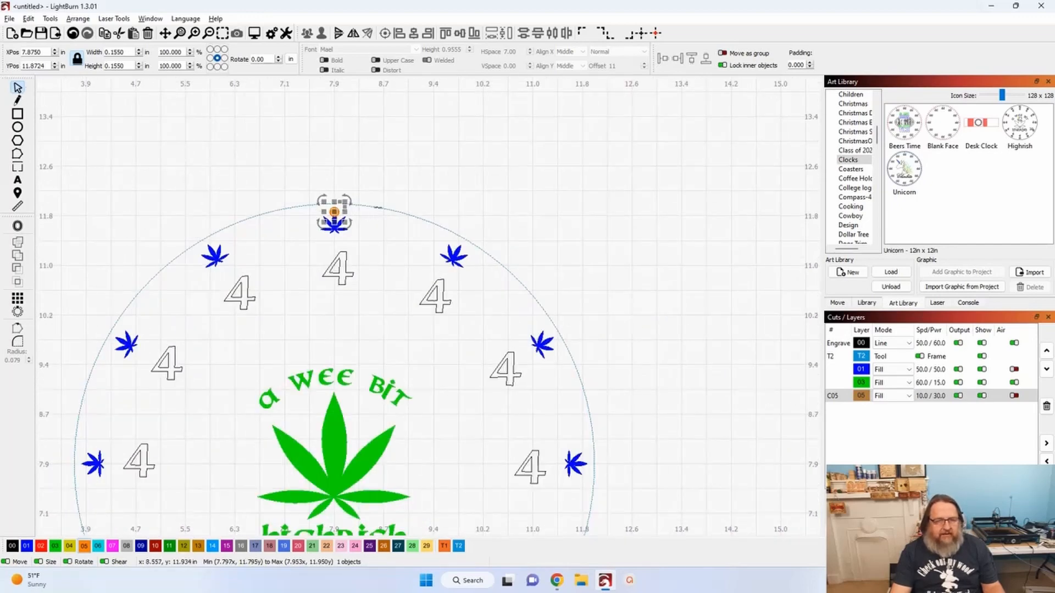
left_click(380, 207, "shift")
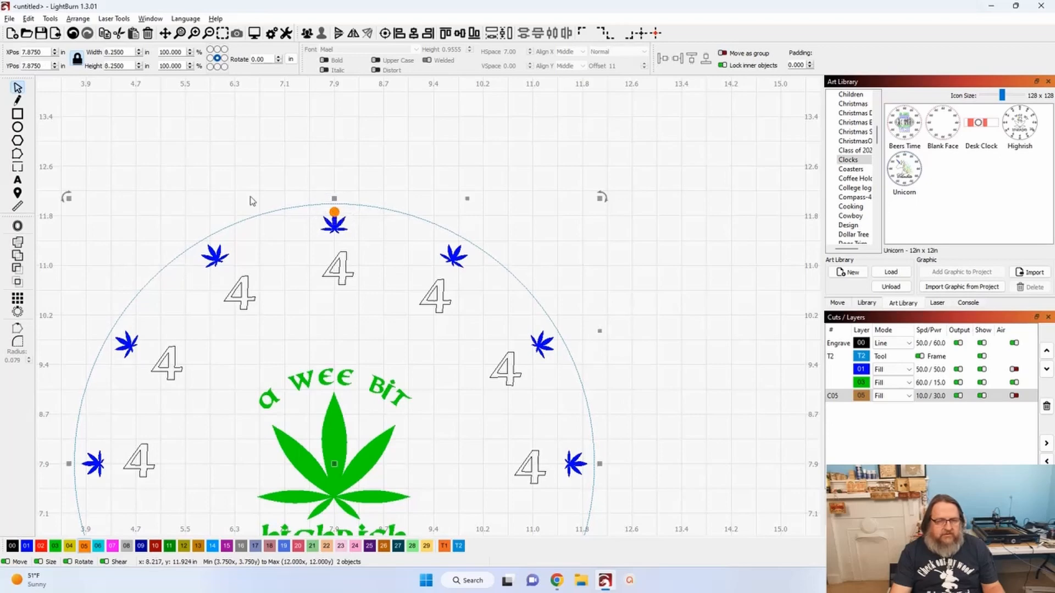
left_click(19, 313)
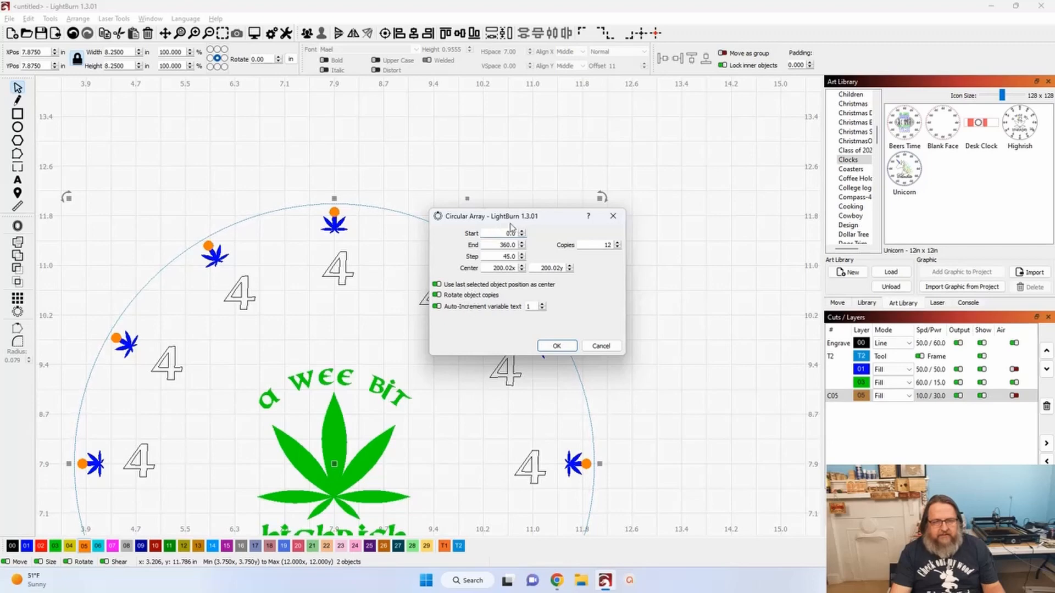
left_click_drag(529, 218, 662, 150)
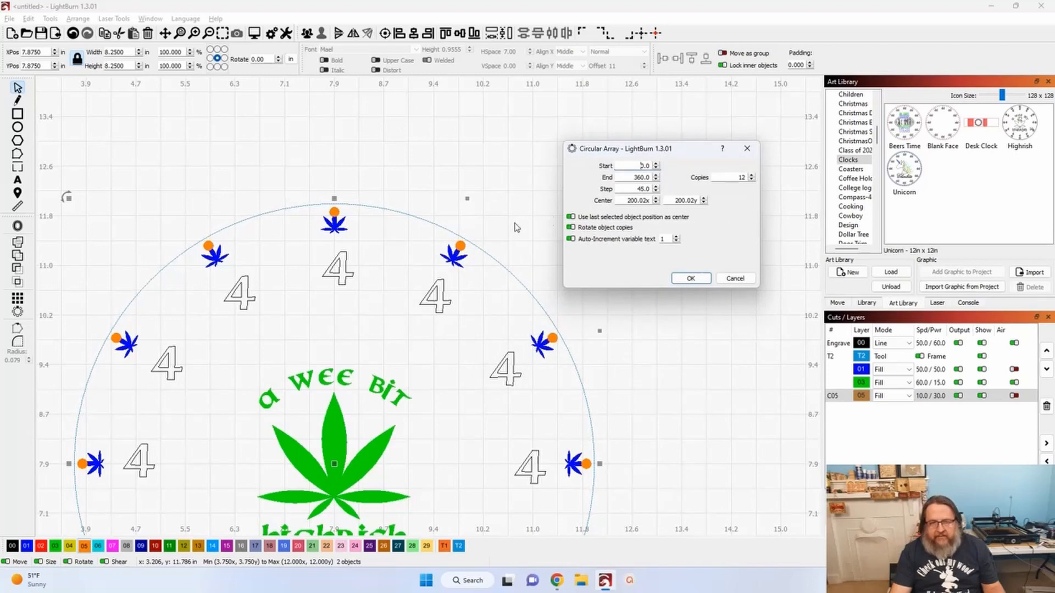
double_click(725, 179)
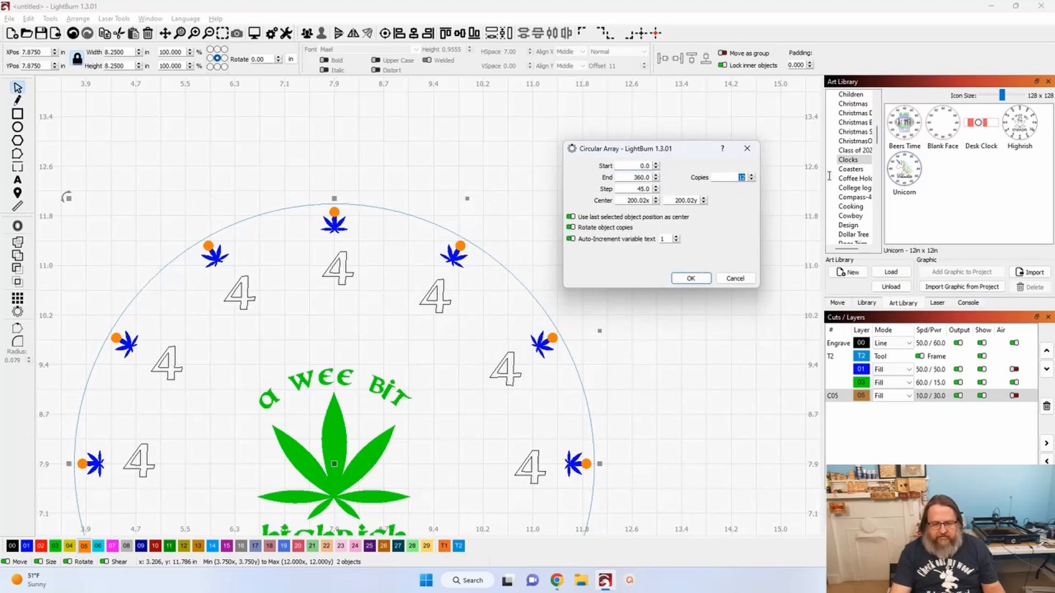
type("60")
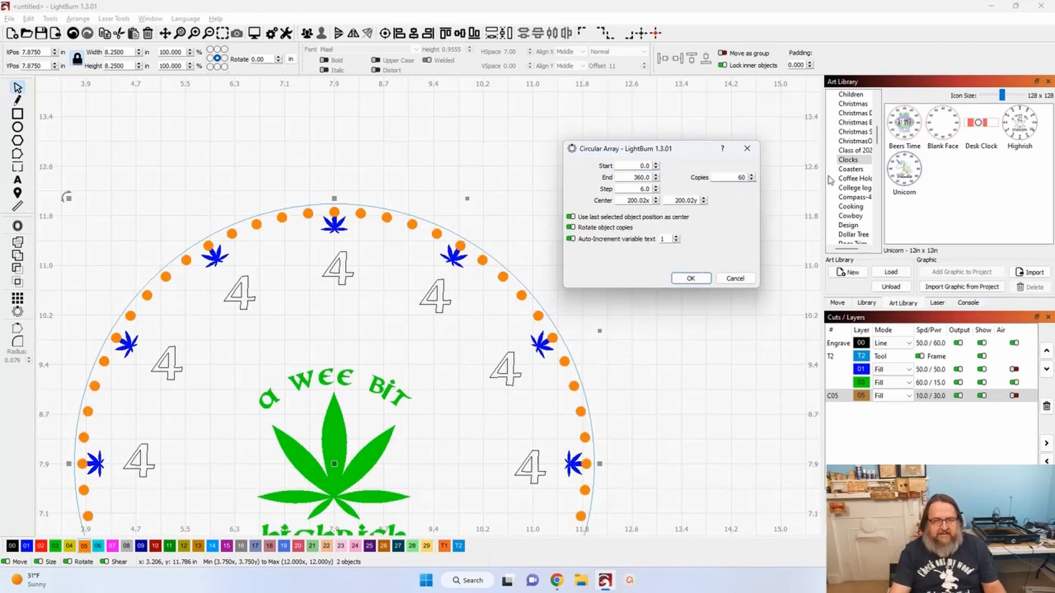
left_click(689, 281)
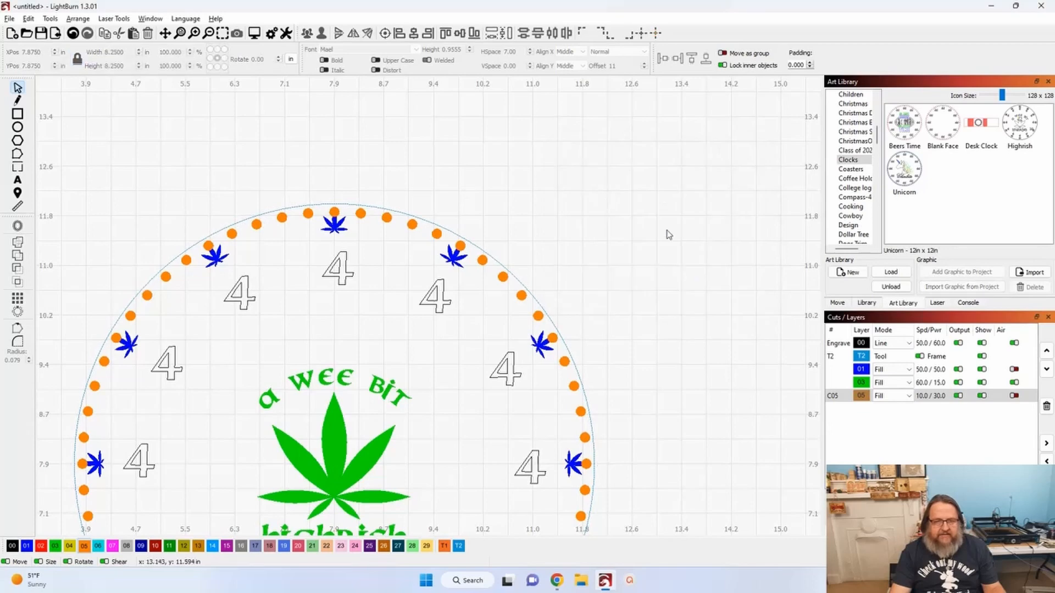
Delete the orange dots that coincide with the small plants from twelve o'clock clockwise through five o'clock.
scroll(344, 216, "down", 3)
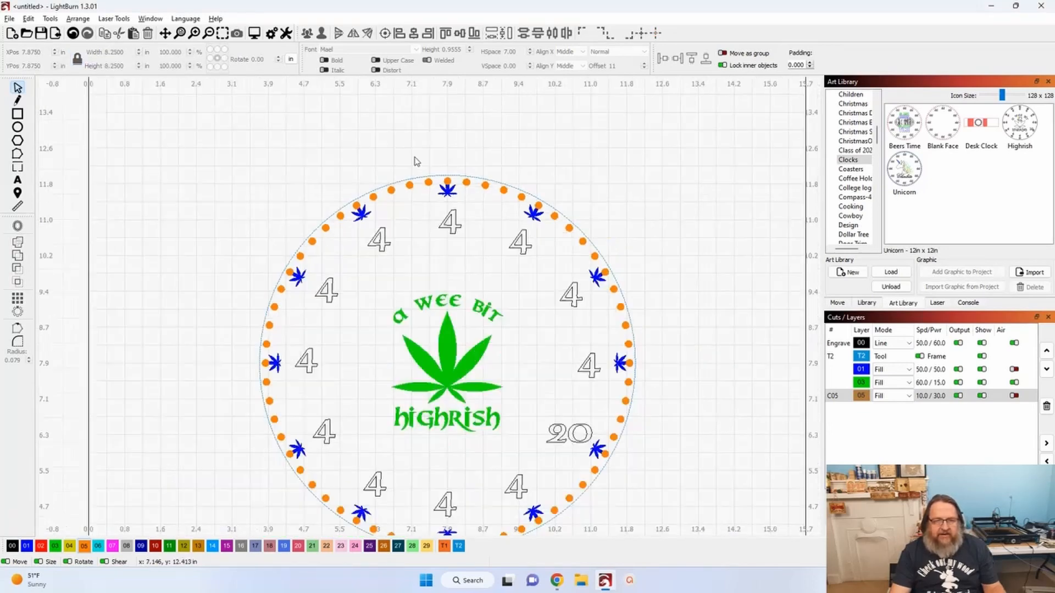
left_click(448, 181)
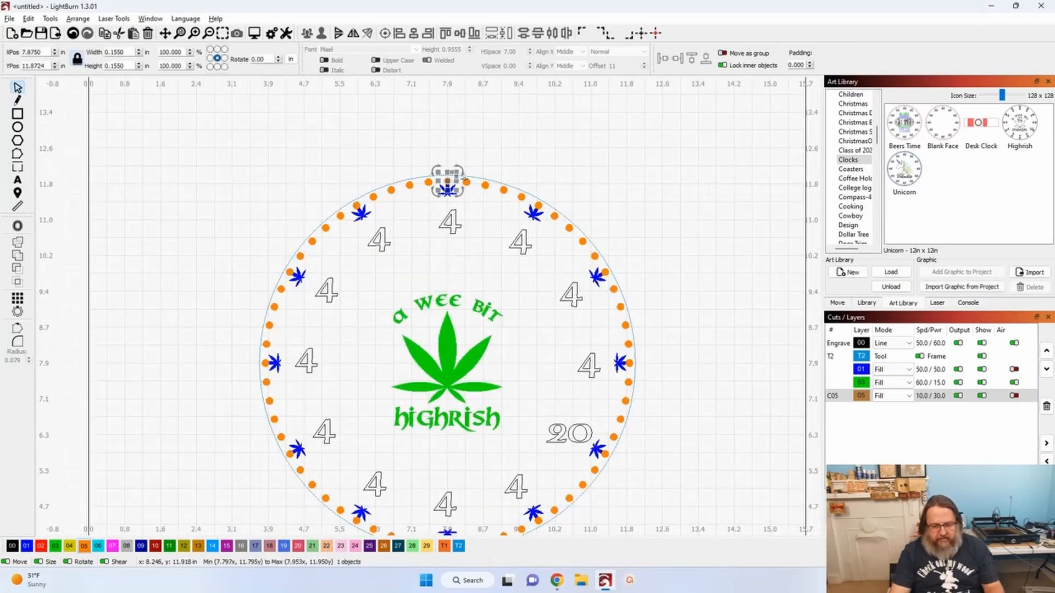
key("Delete")
left_click(537, 205)
key("Delete")
left_click(606, 272)
key("Delete")
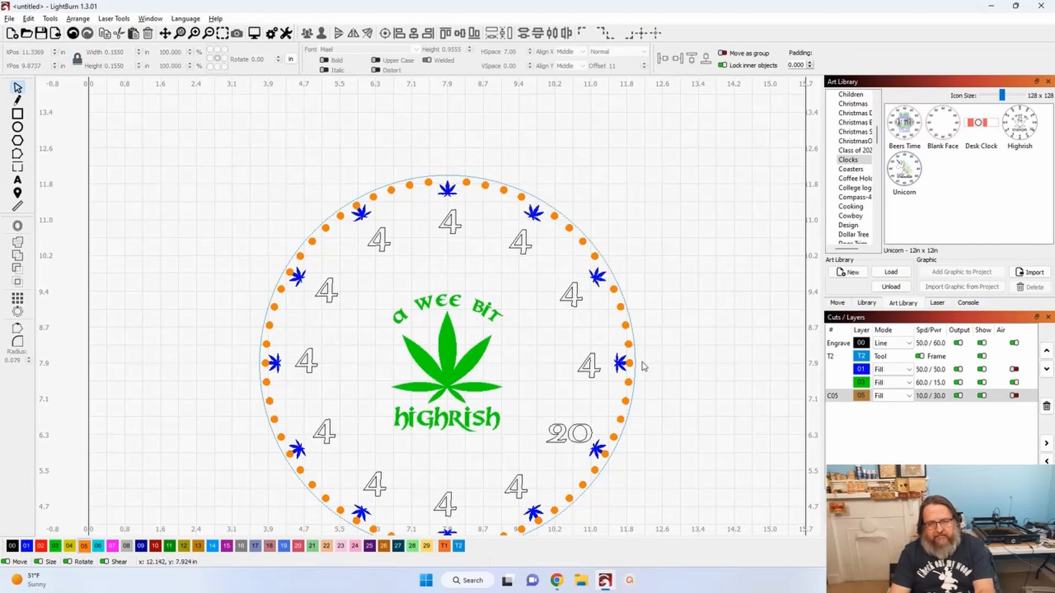
left_click(606, 455)
key("Delete")
left_click(537, 521)
key("Delete")
Delete the orange dots that coincide with the small plants from six o'clock clockwise through eleven o'clock.
scroll(532, 527, "down", 2)
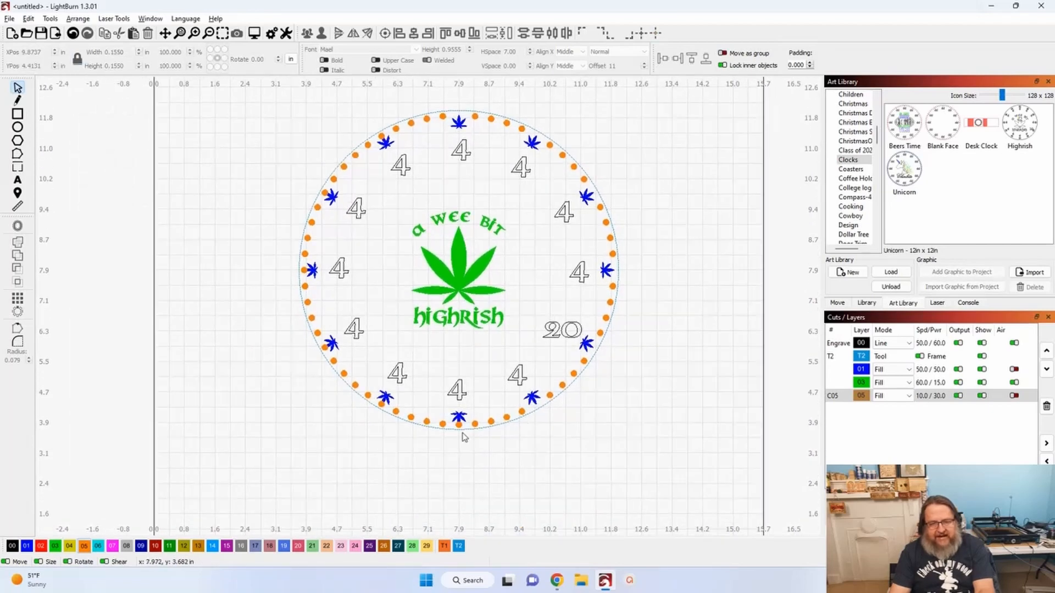
left_click(457, 426)
key("Delete")
left_click(381, 407)
key("Delete")
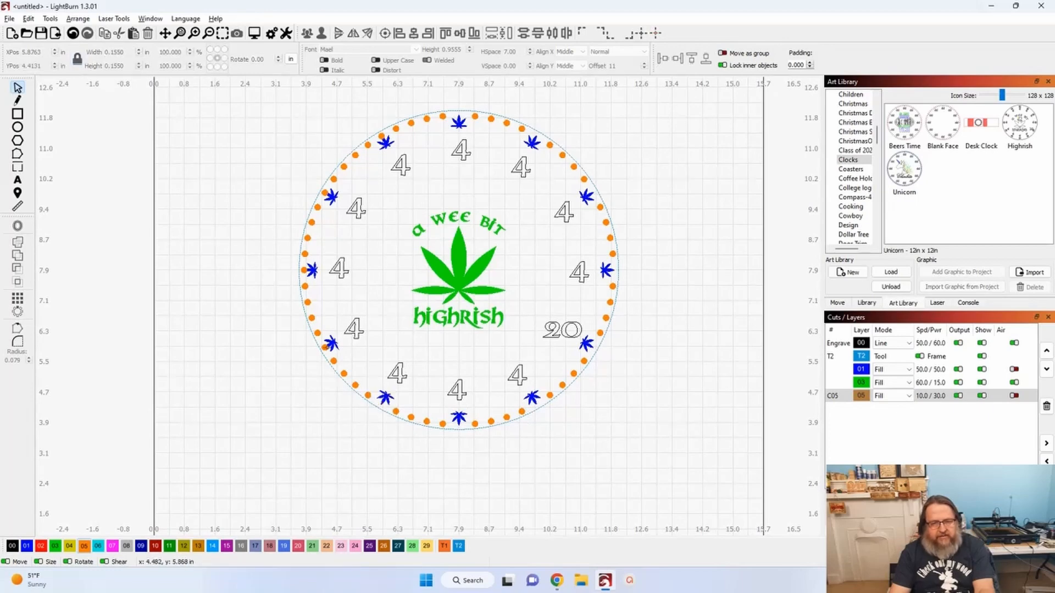
left_click(323, 349)
key("Delete")
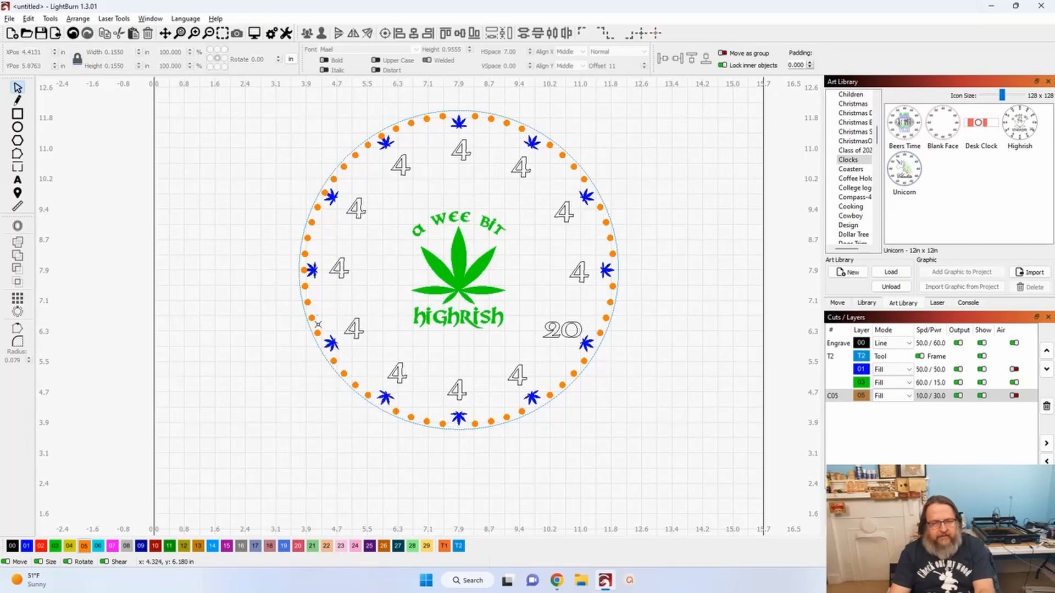
left_click(303, 270)
key("Delete")
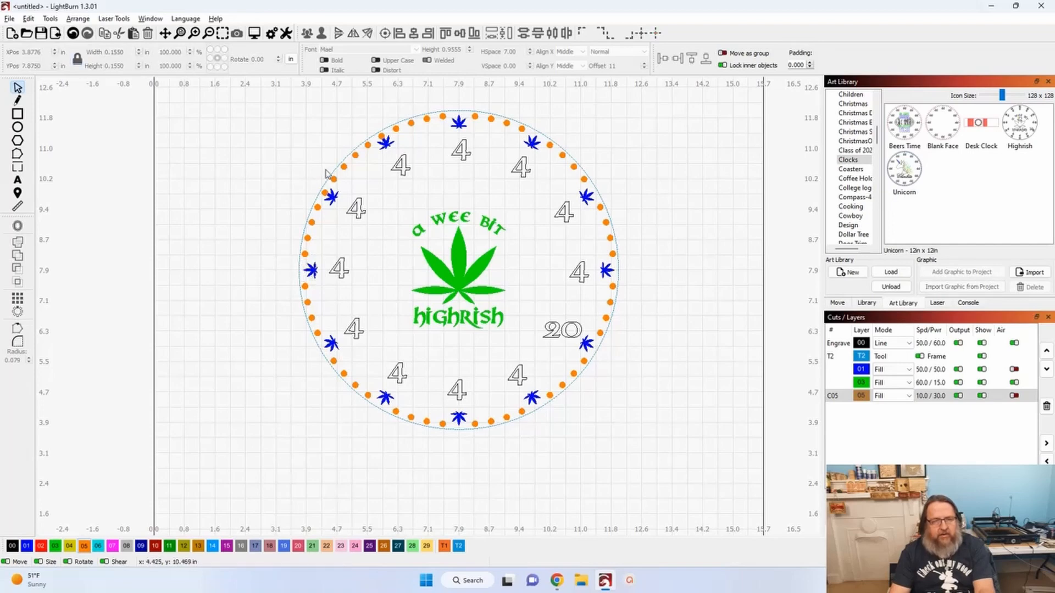
left_click(325, 192)
key("Delete")
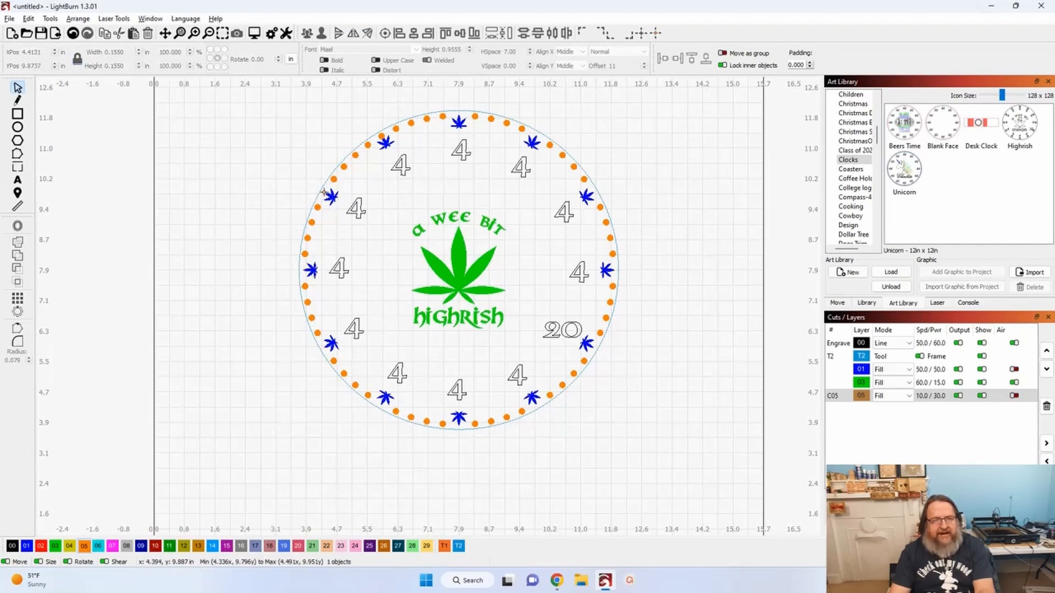
left_click(381, 136)
key("Delete")
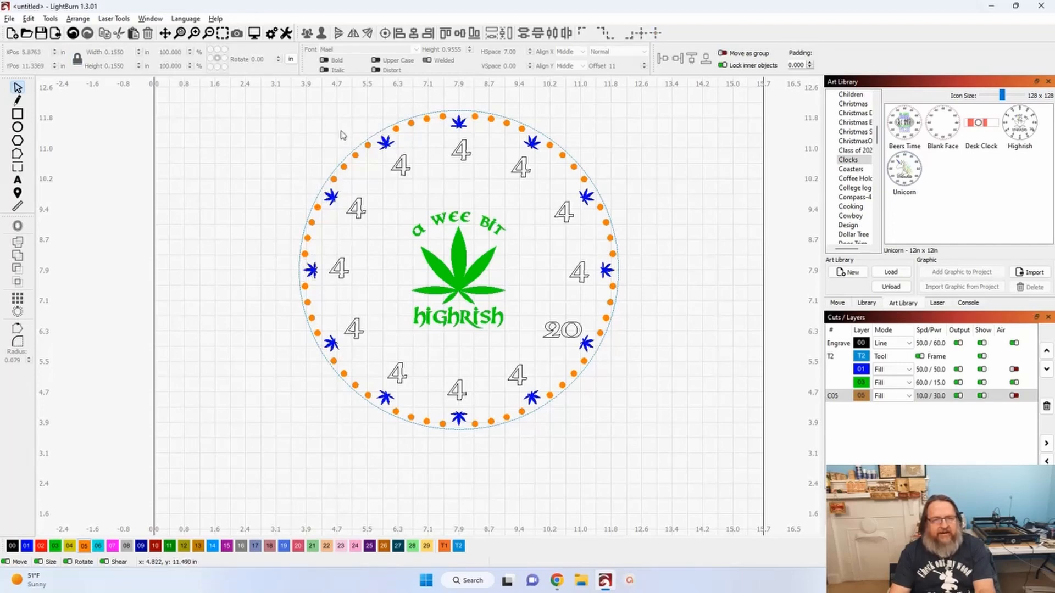
Select the whole clock face design and delete it from the workspace.
scroll(340, 134, "down", 2)
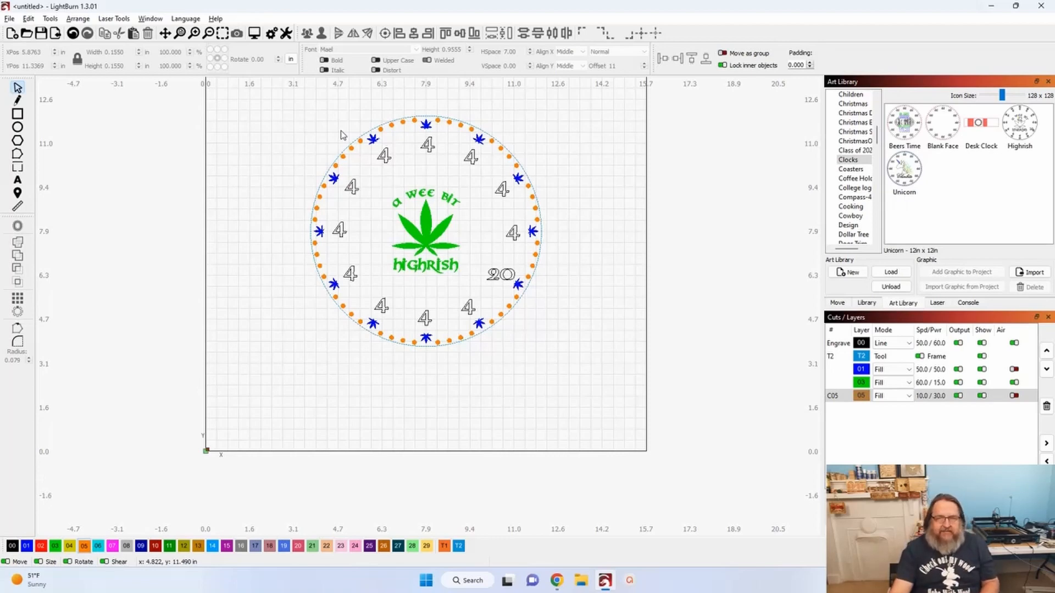
key("ctrl+shift+a")
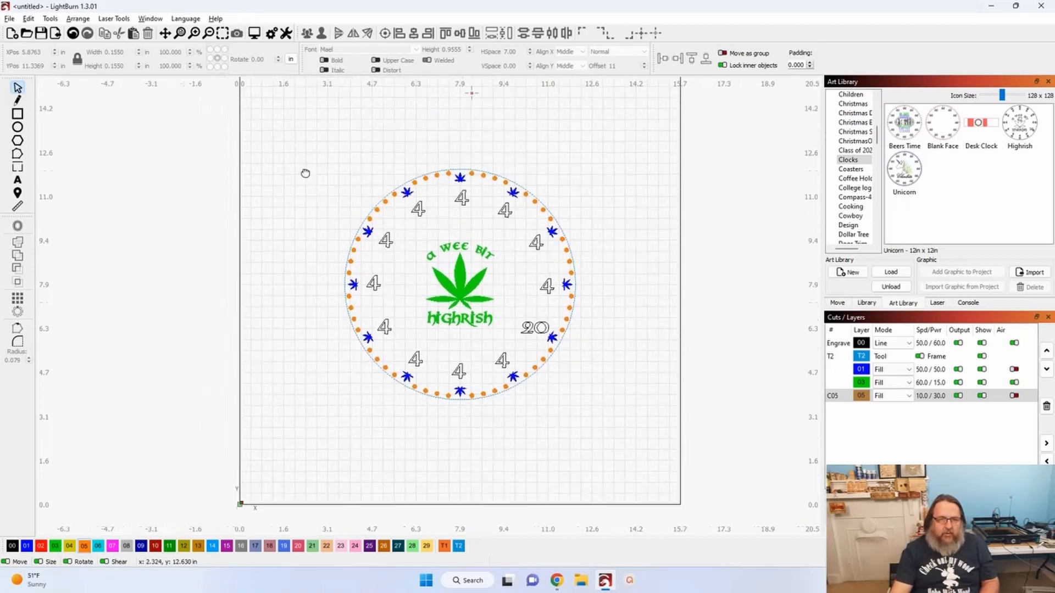
left_click_drag(257, 156, 629, 471)
key("Delete")
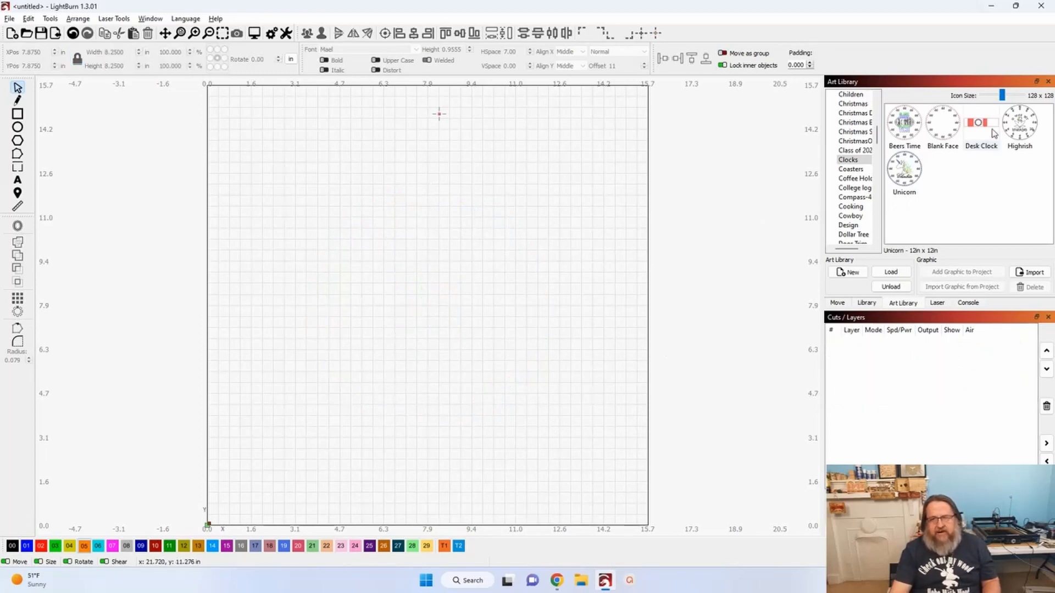
Open the saved project file "highrish clock".
left_click(1020, 125)
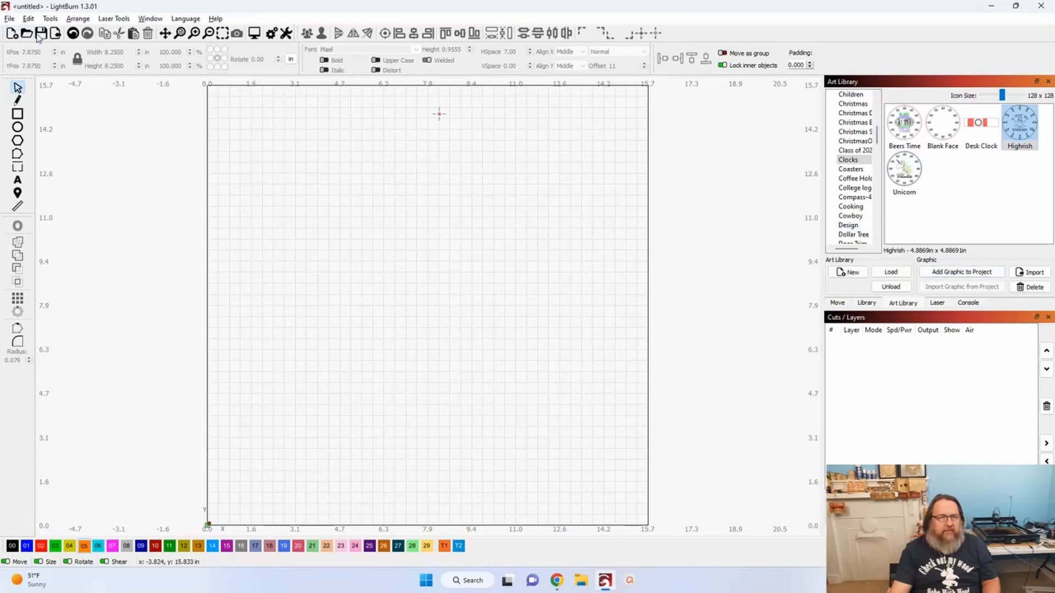
left_click(10, 18)
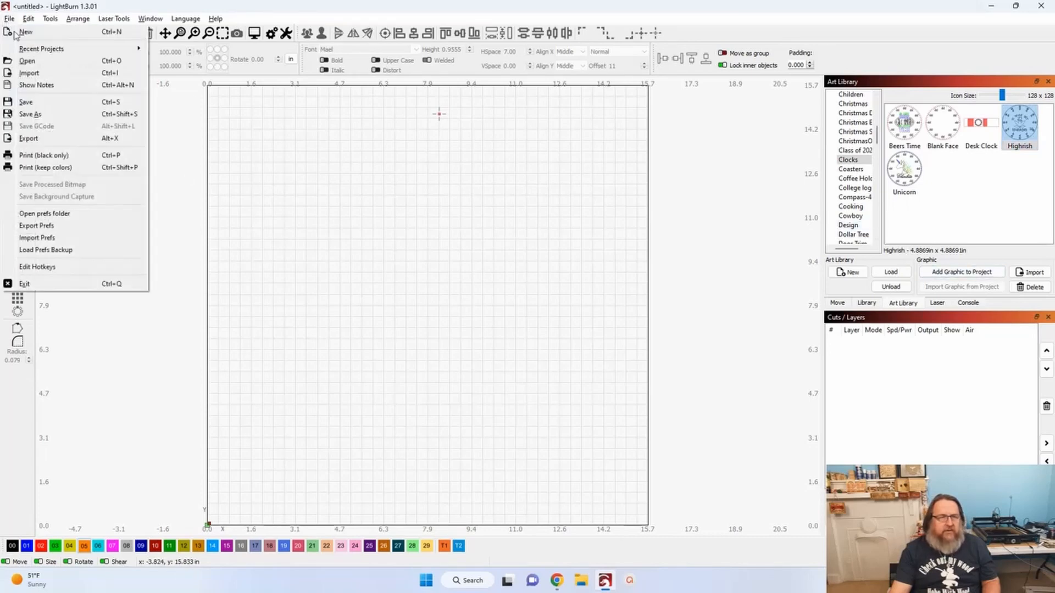
left_click(30, 59)
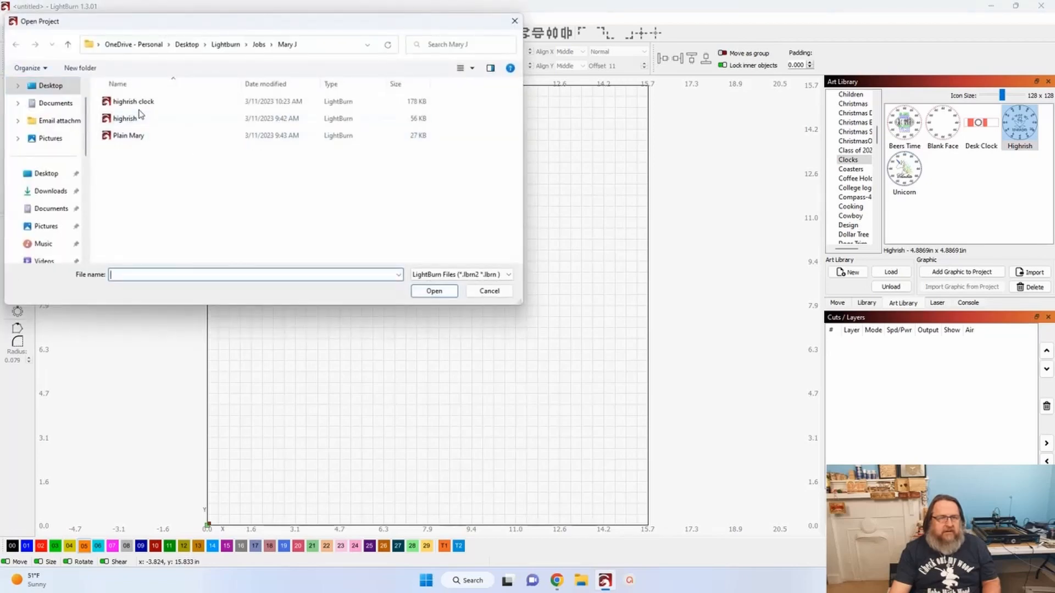
left_click(135, 103)
left_click(418, 292)
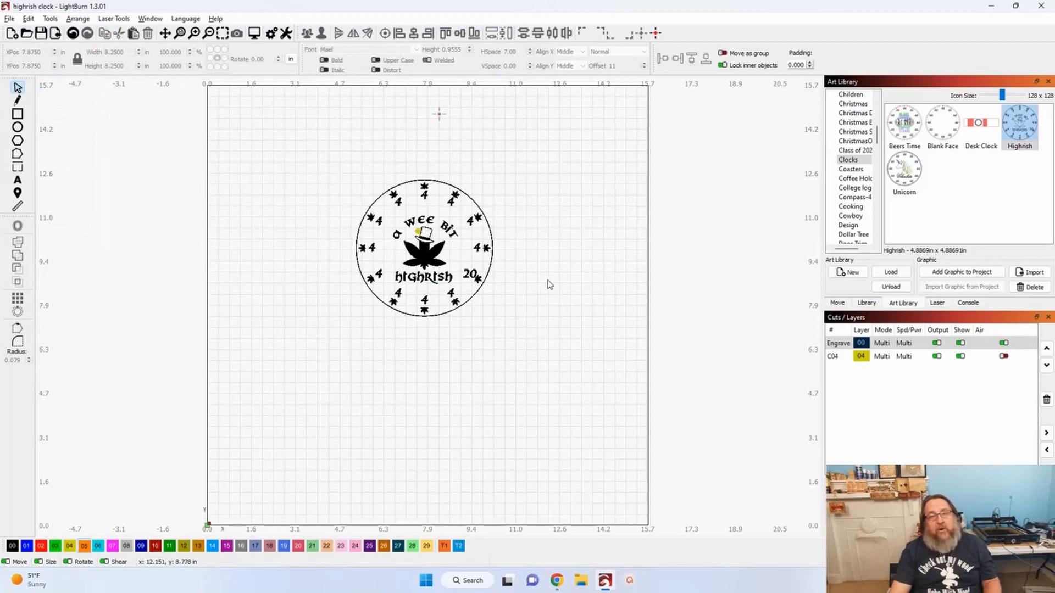
Examine the saved clock design up close, including the top hat and clover on the plant, the curved lettering and the numerals.
scroll(423, 258, "up", 4)
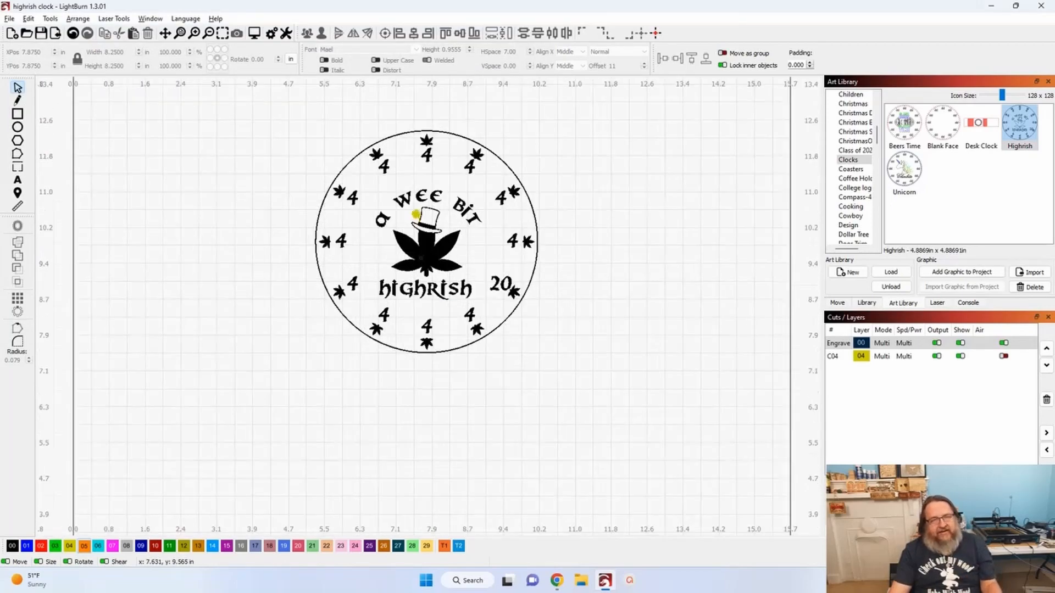
scroll(418, 283, "up", 3)
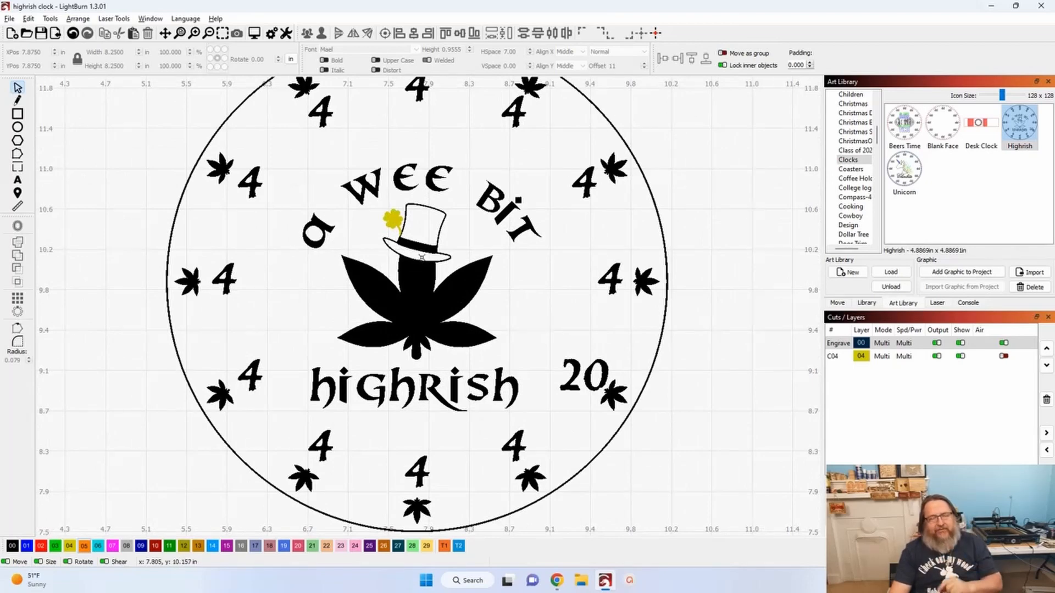
scroll(399, 239, "up", 2)
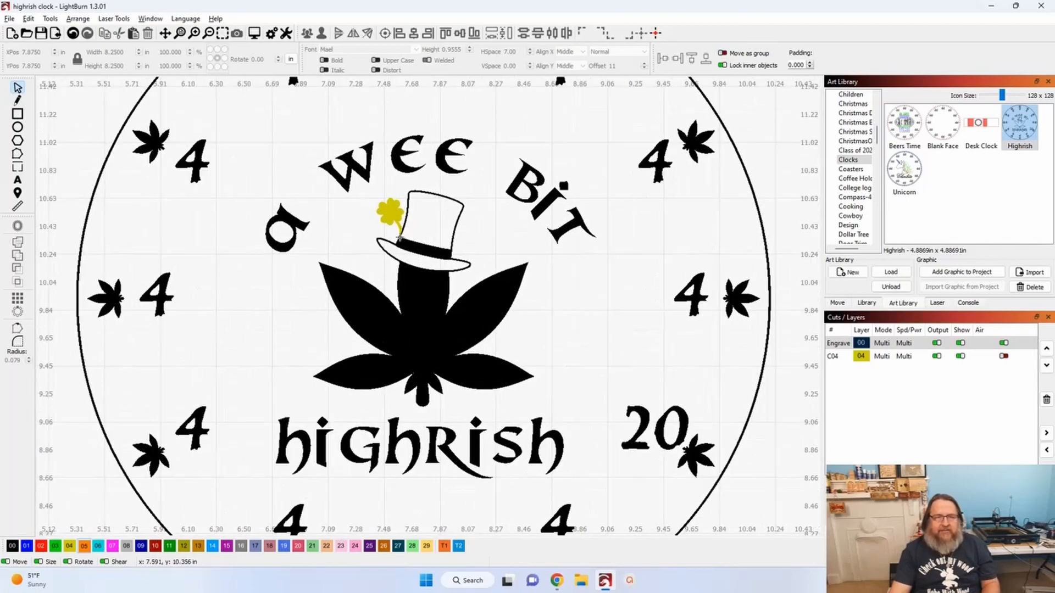
scroll(399, 239, "down", 3)
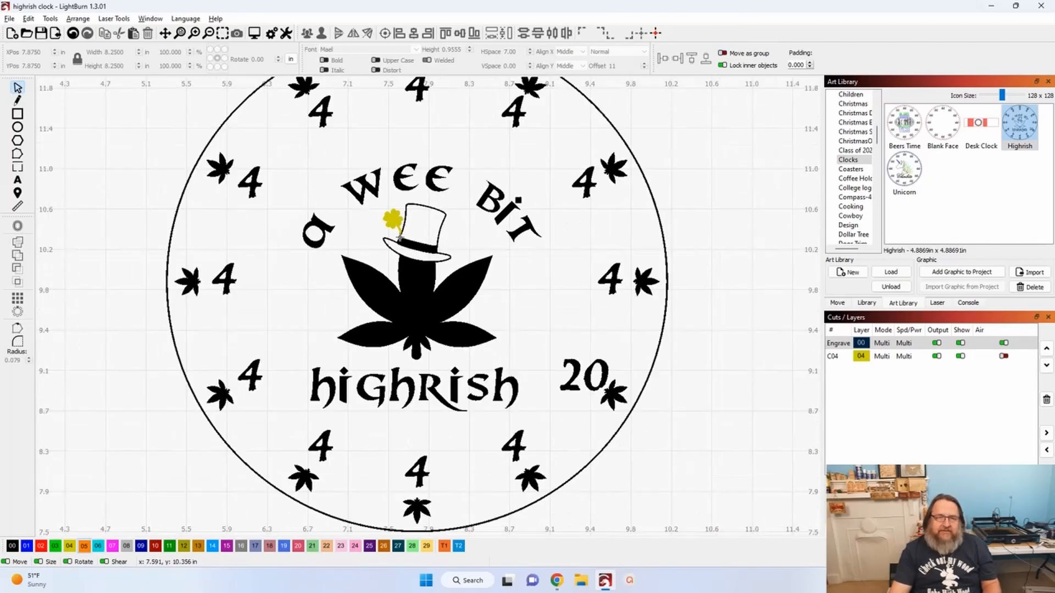
scroll(399, 237, "down", 1)
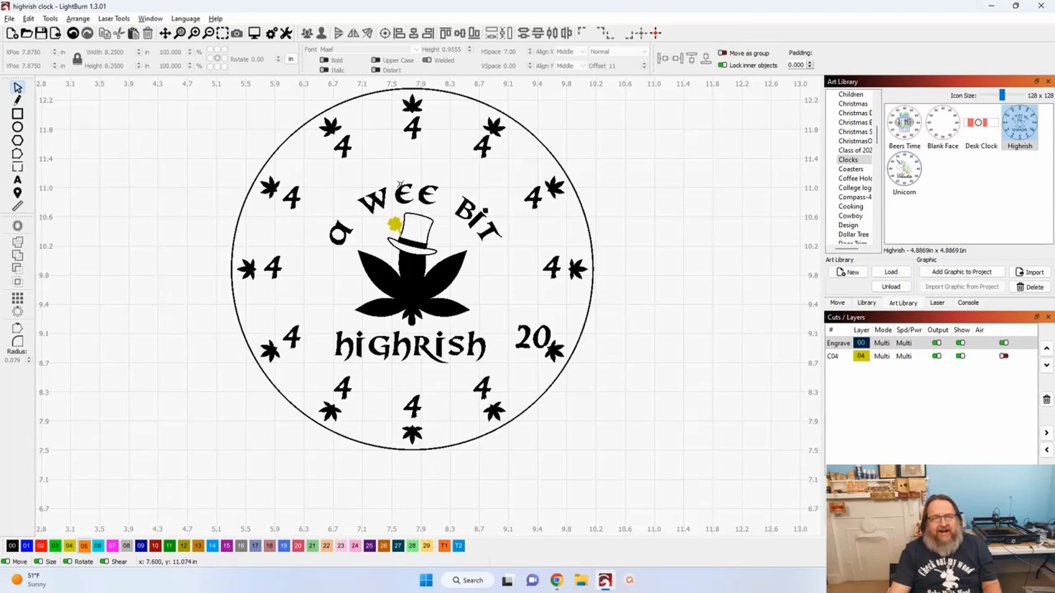
scroll(396, 222, "down", 1)
left_click_drag(394, 222, 394, 241)
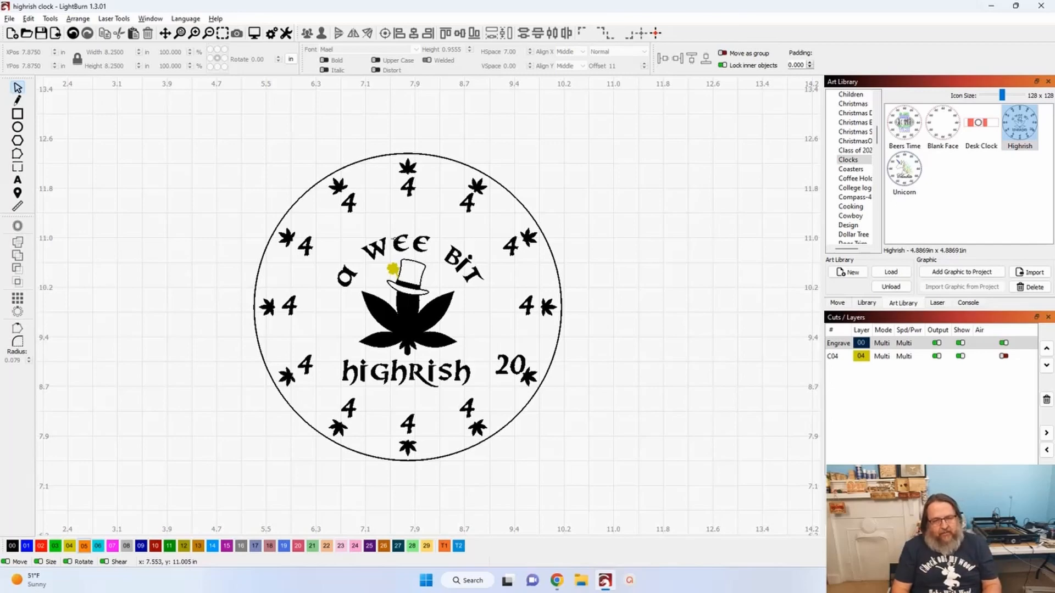
left_click(456, 262)
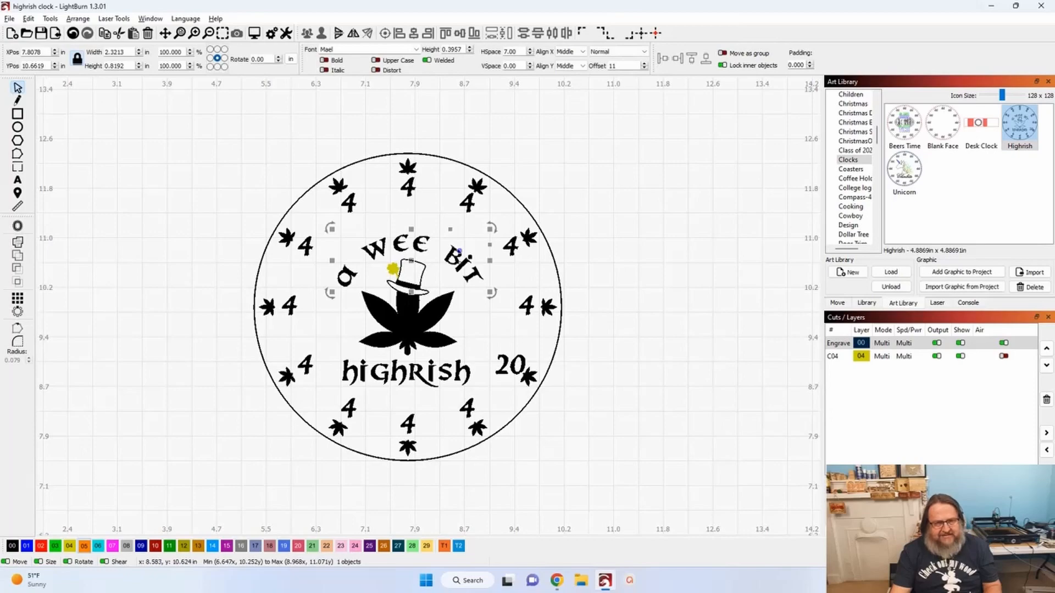
left_click(570, 176)
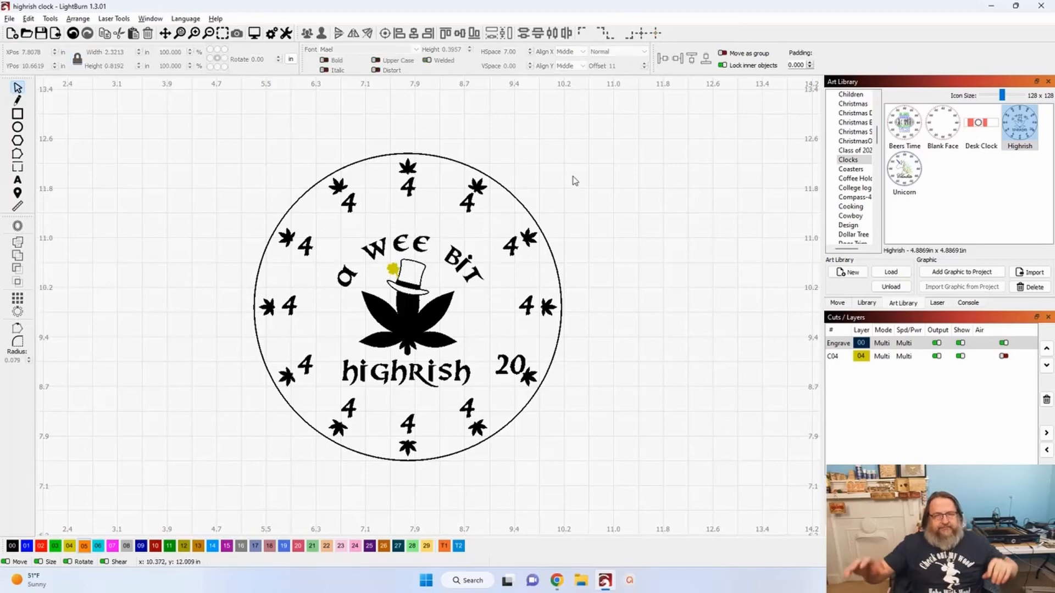